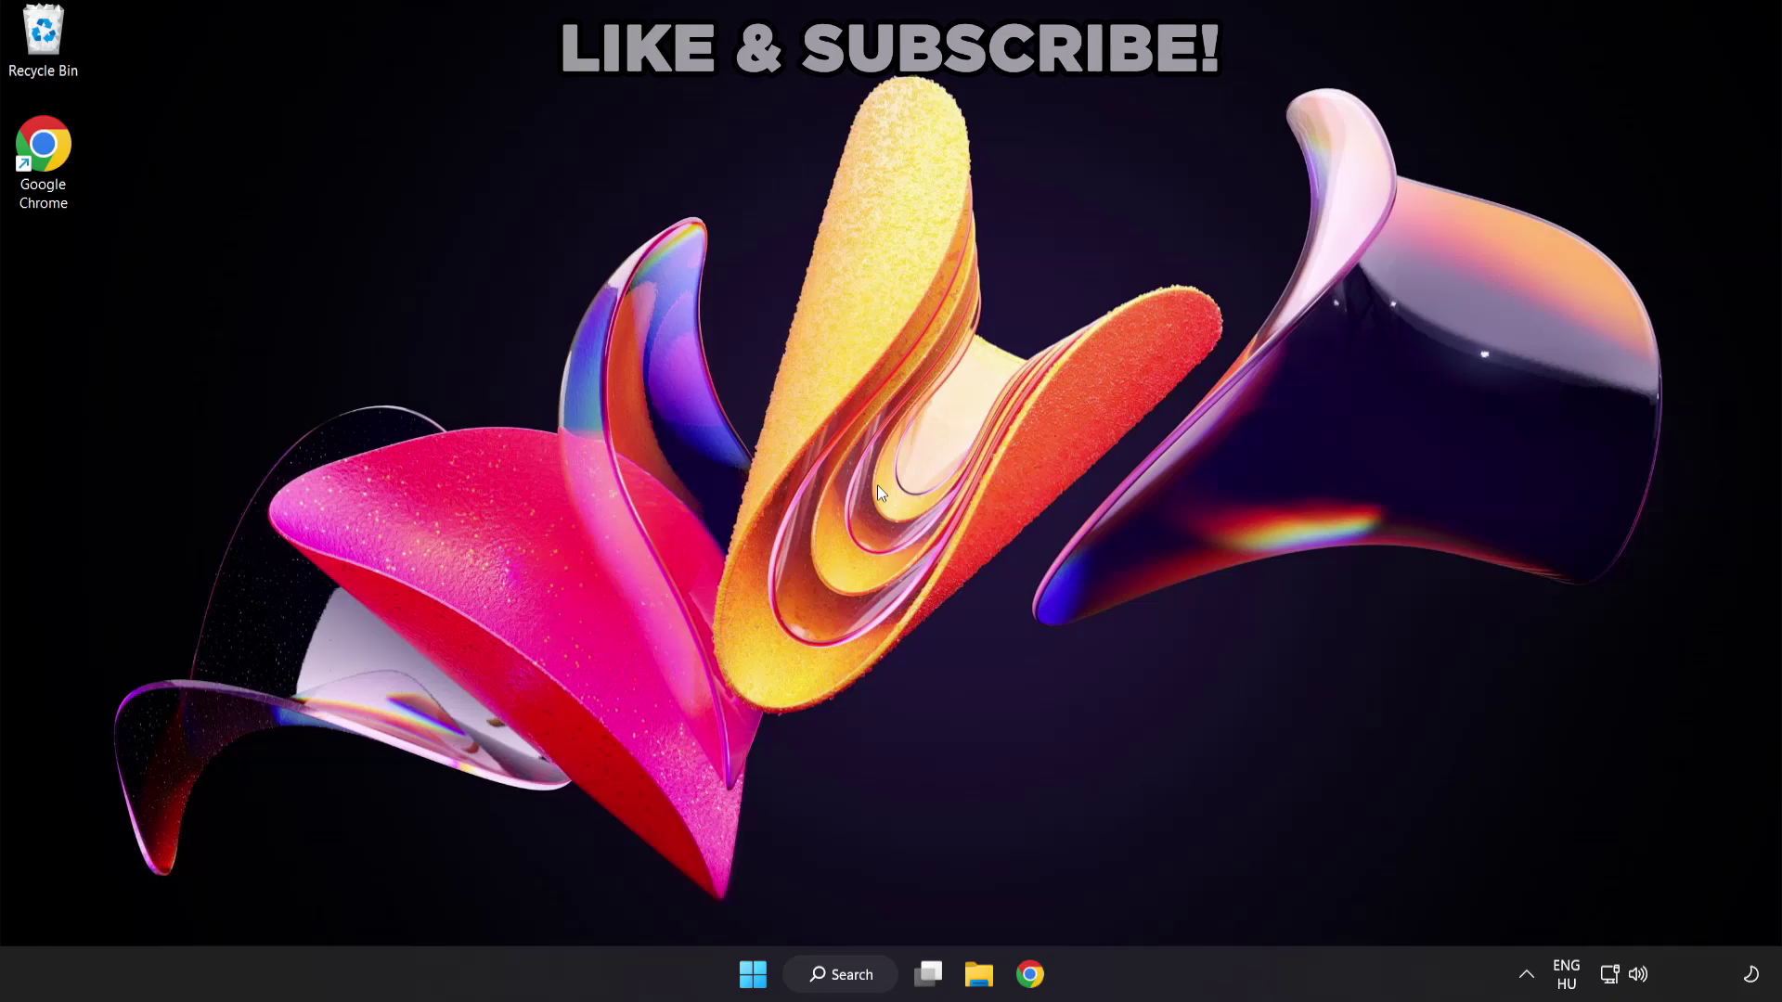
Search Windows for 'device manager'
click(861, 983)
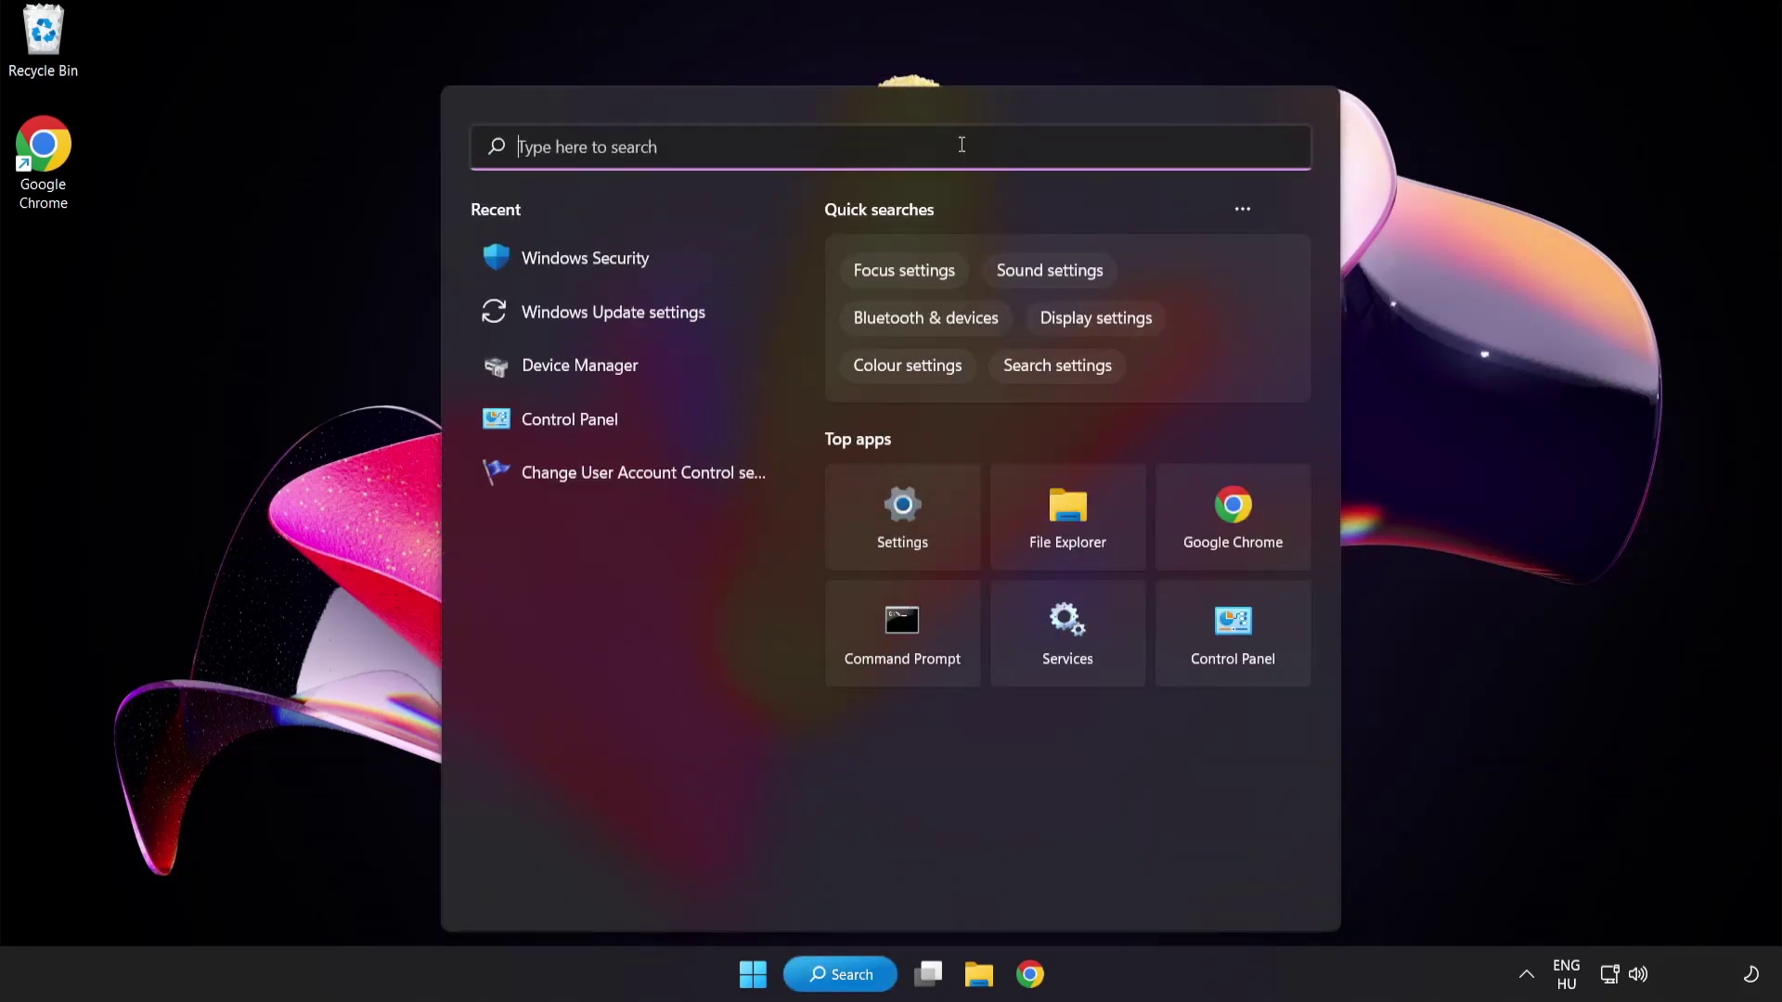
text(device manag)
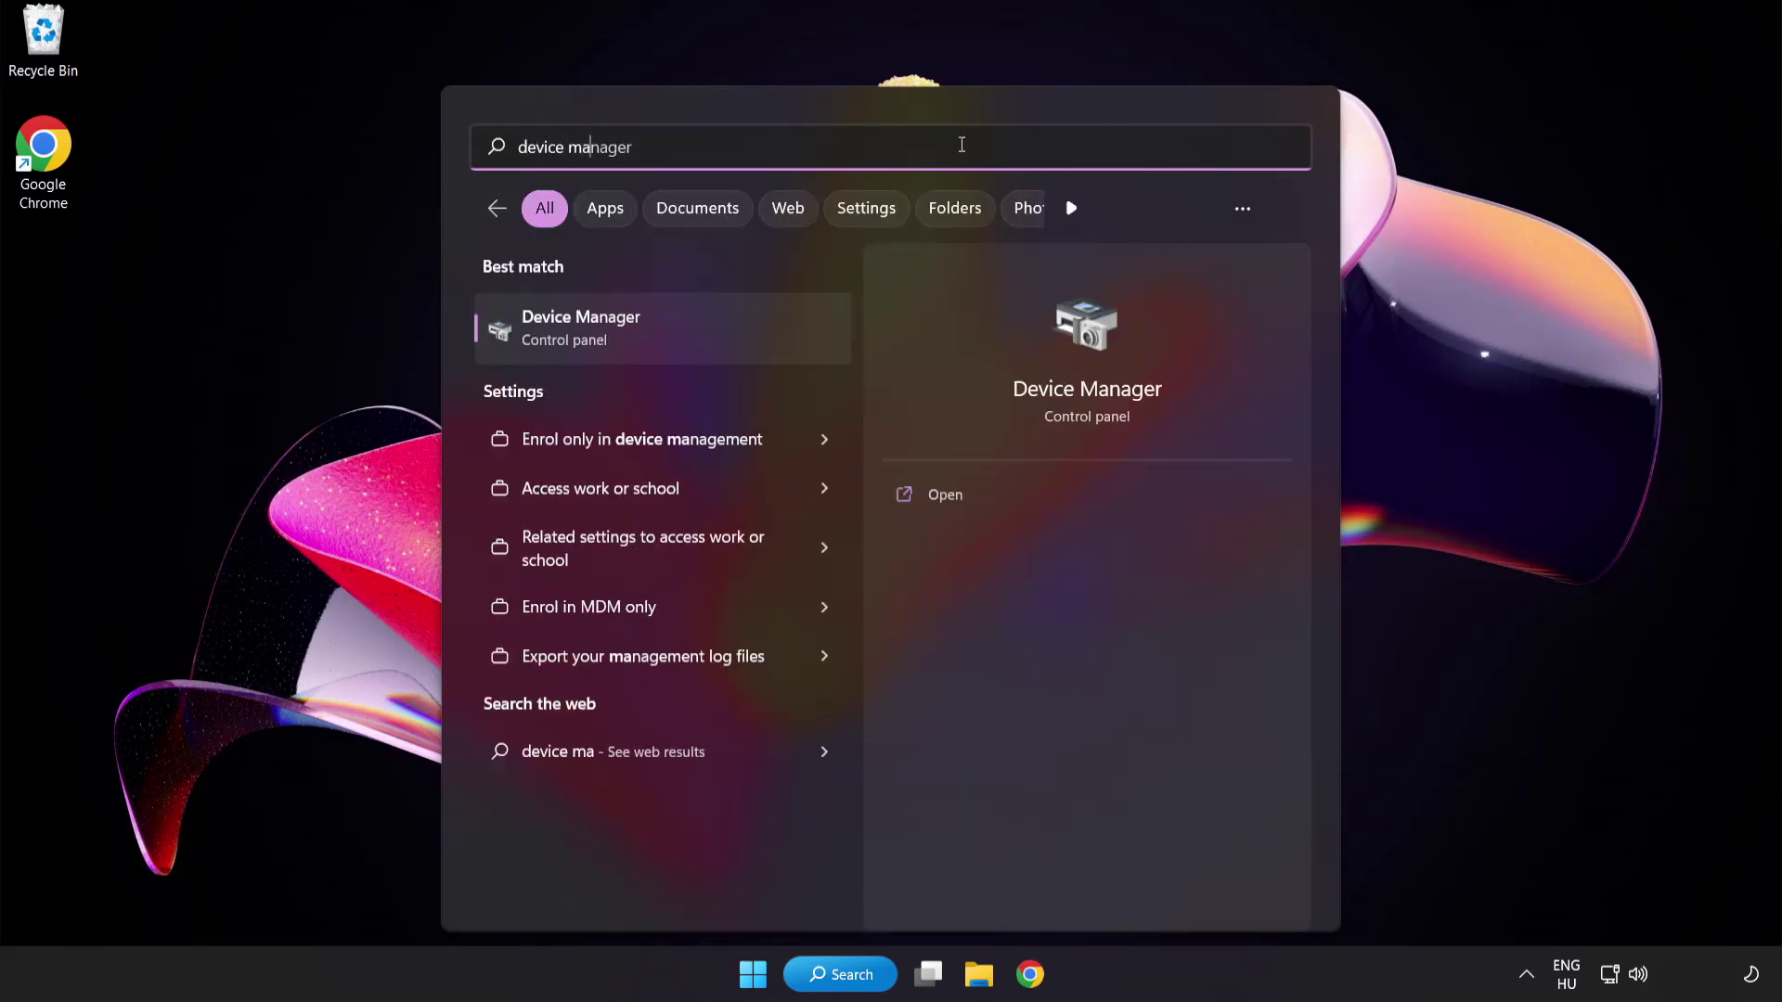
text(er)
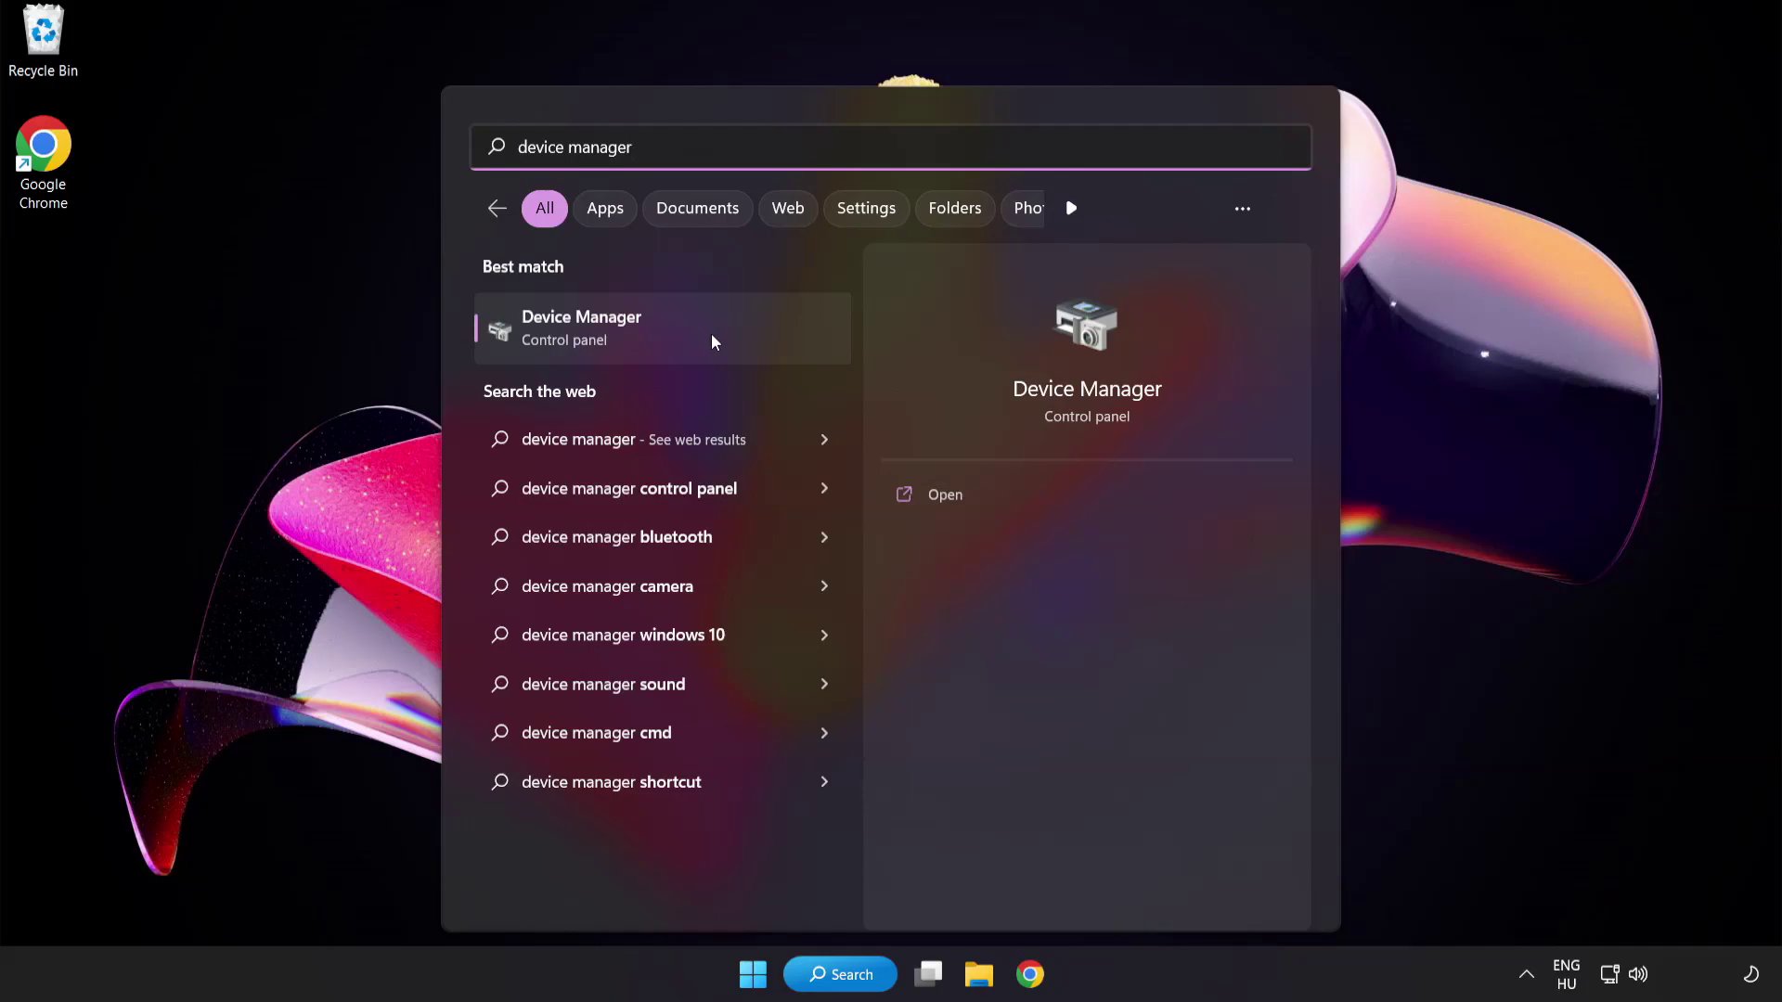
Open Device Manager, expand Display adapters and bring up the VMware SVGA 3D adapter's options
click(711, 343)
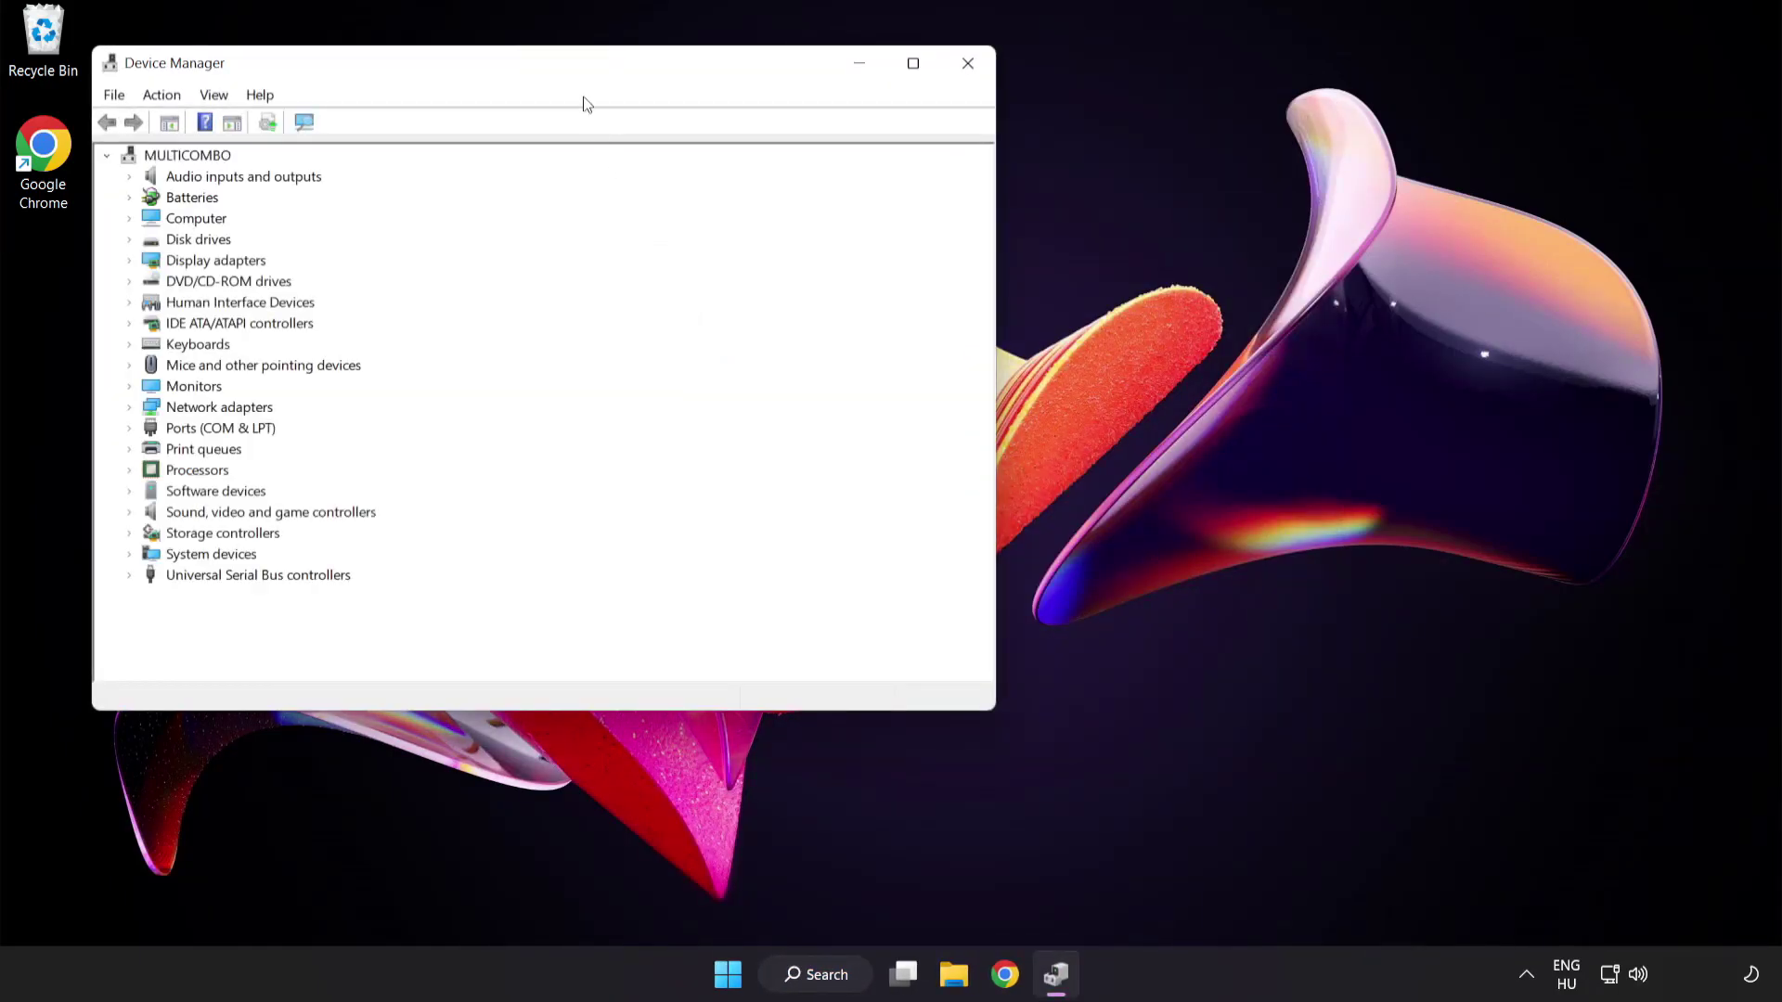
drag(574, 69, 872, 184)
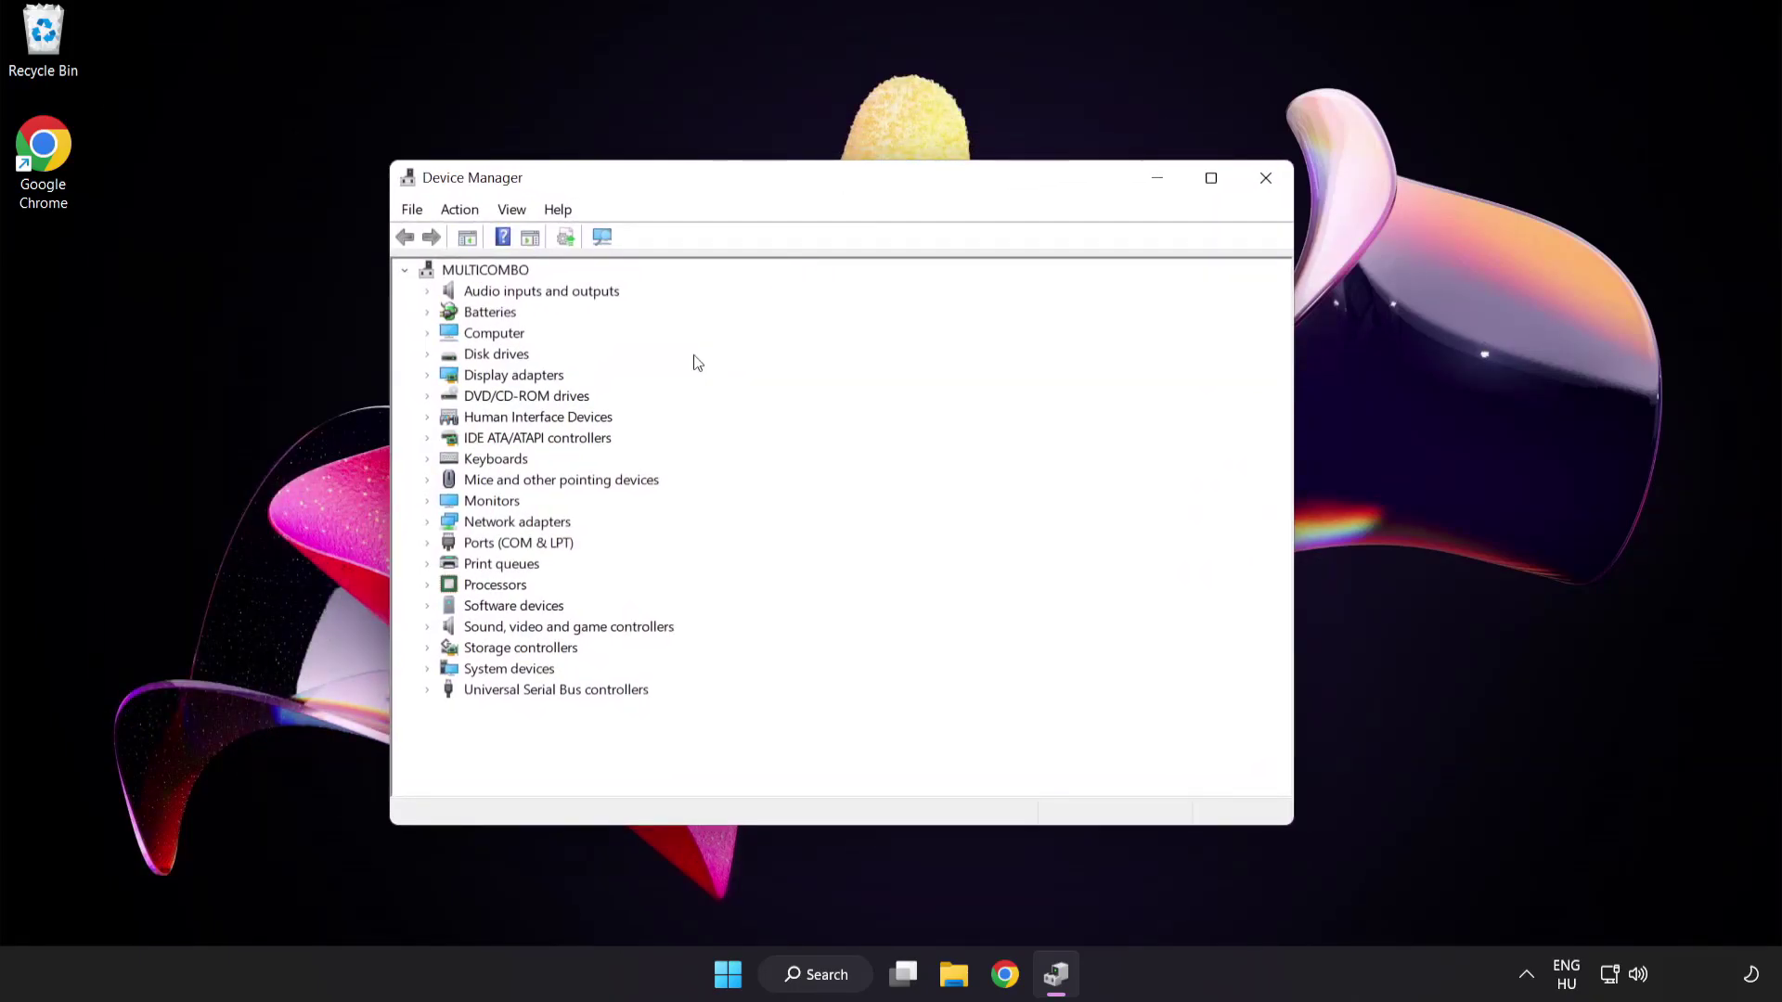
click(489, 377)
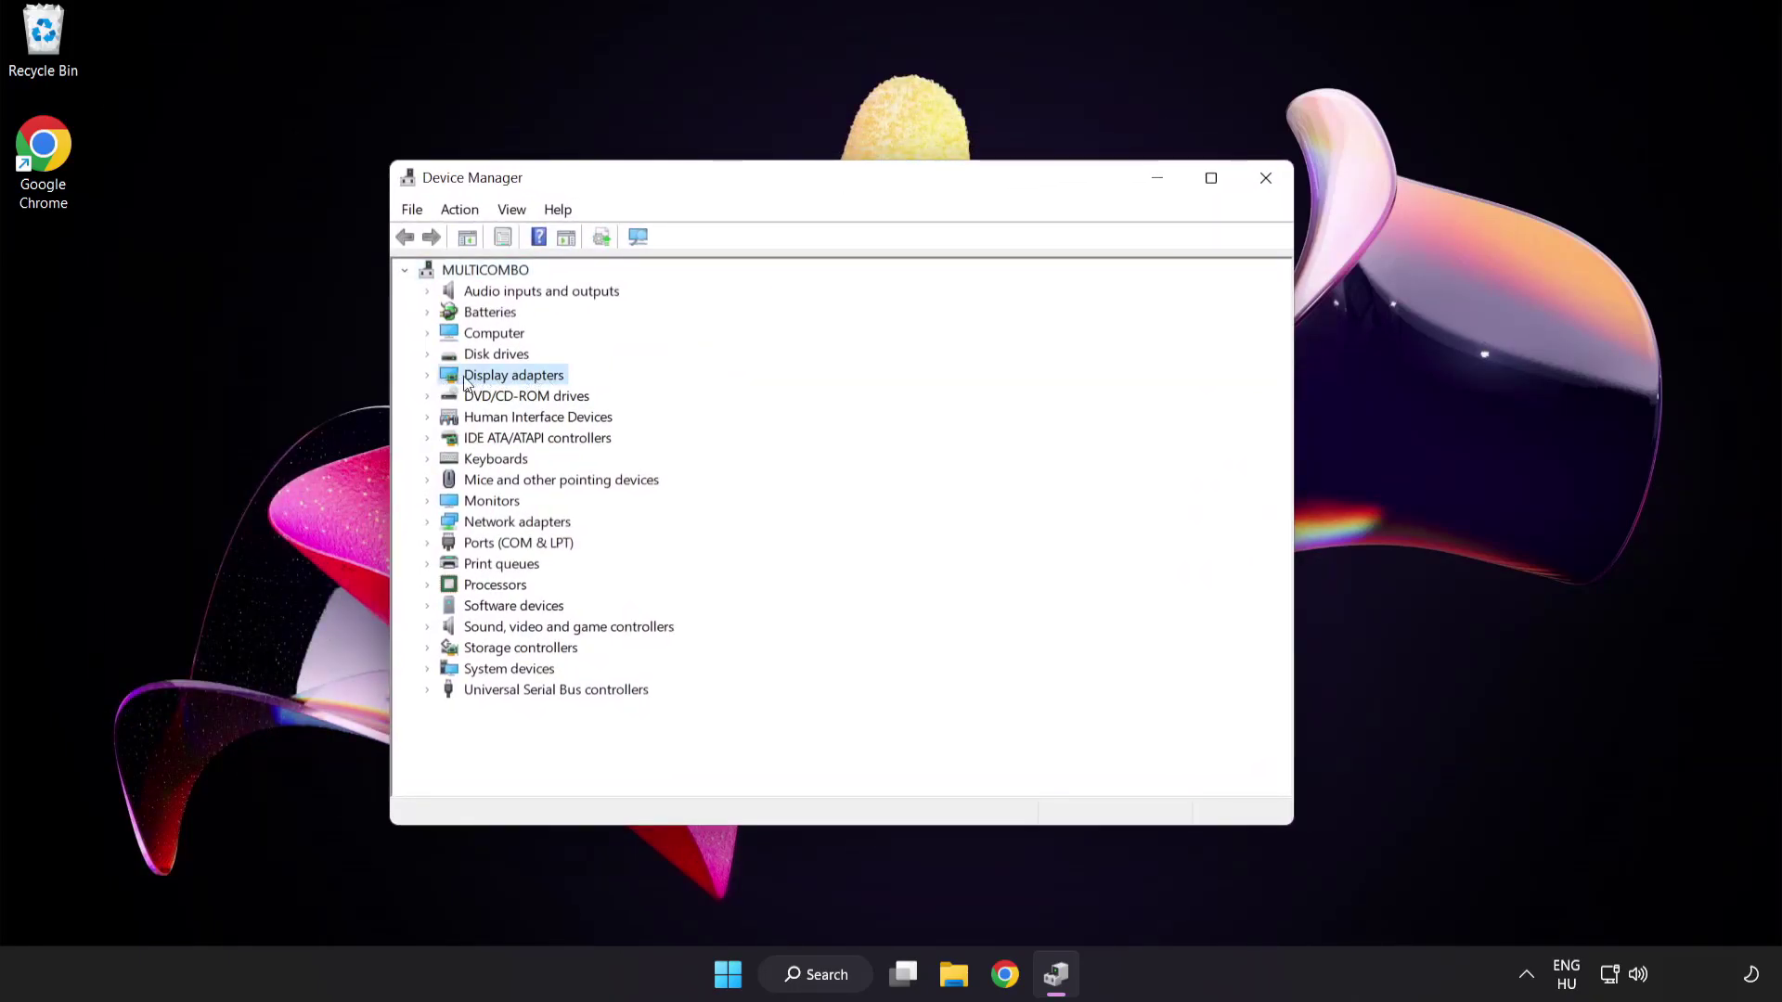
click(428, 377)
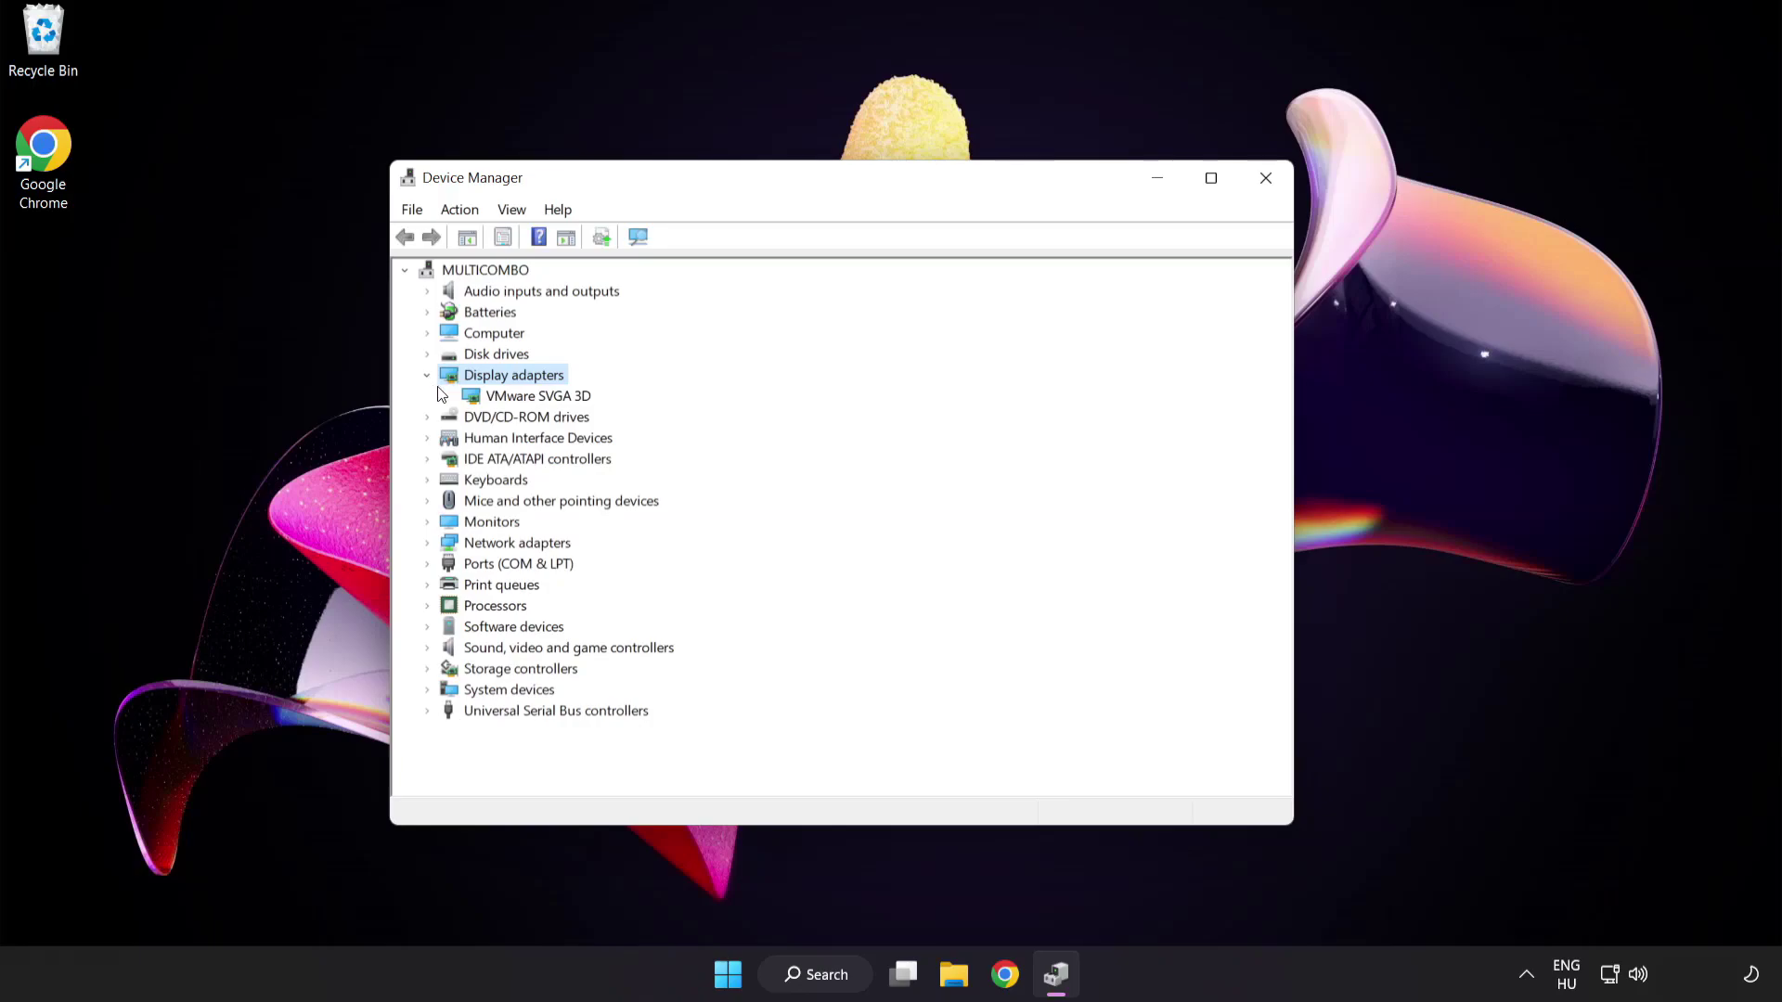
click(470, 402)
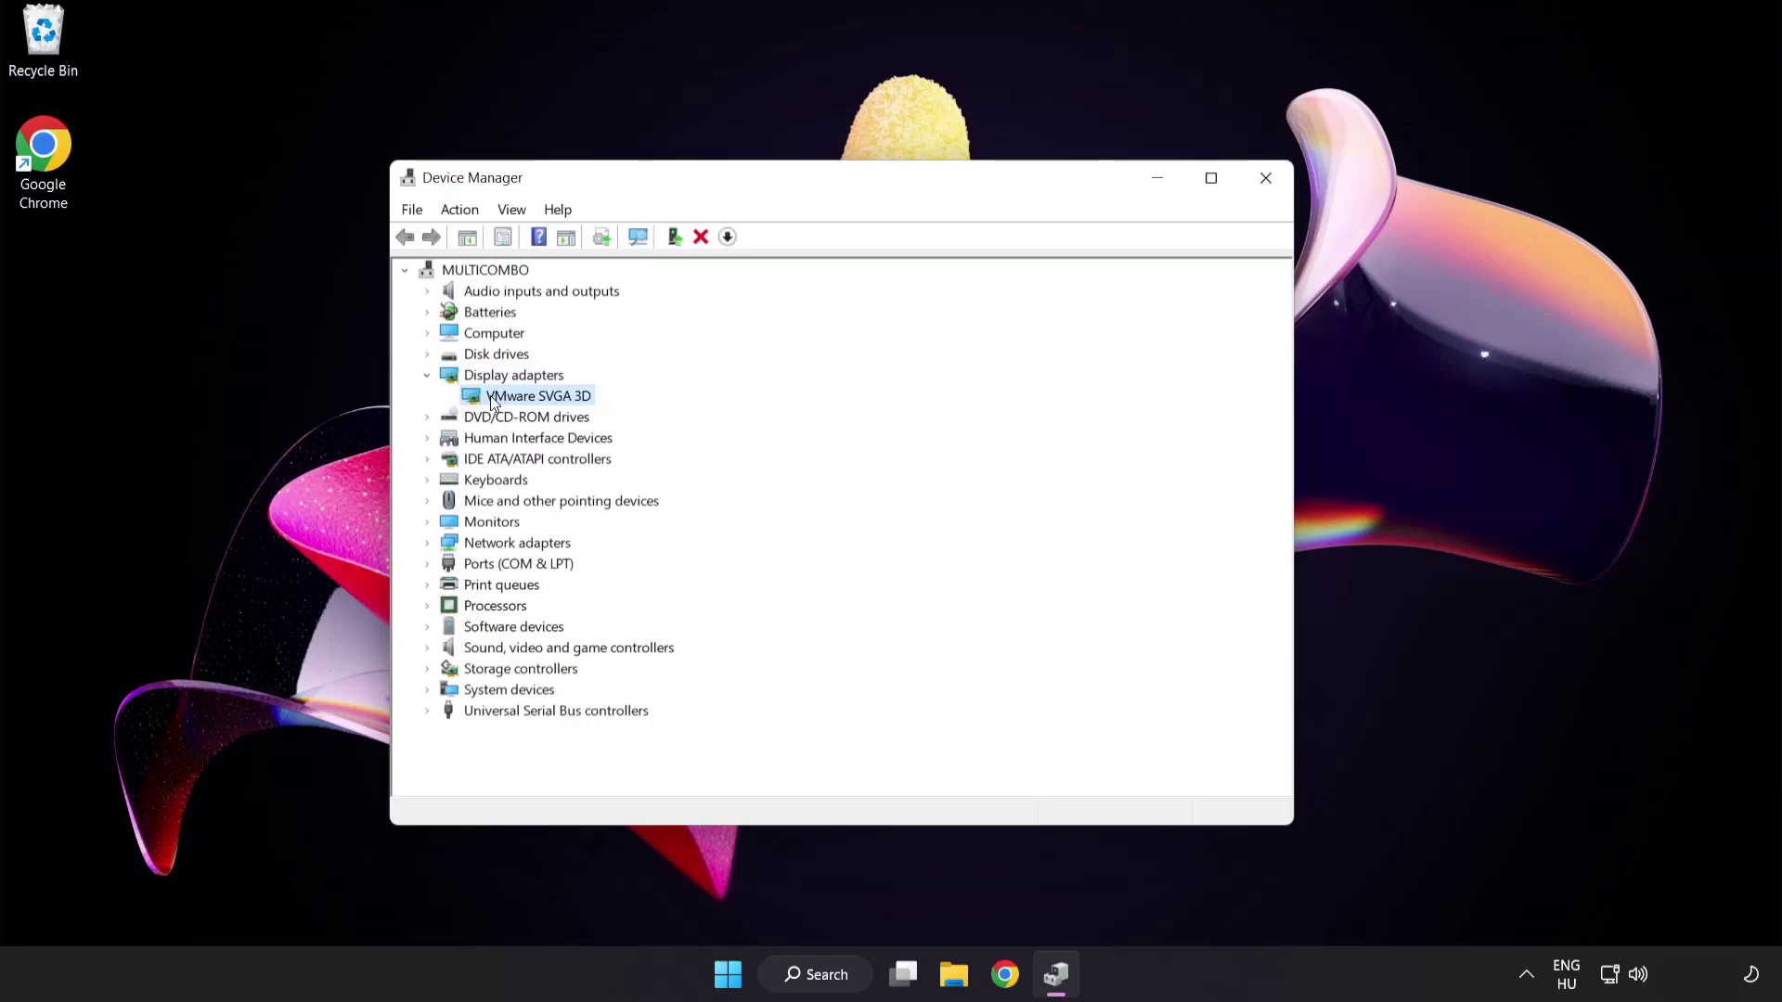
right_click(523, 401)
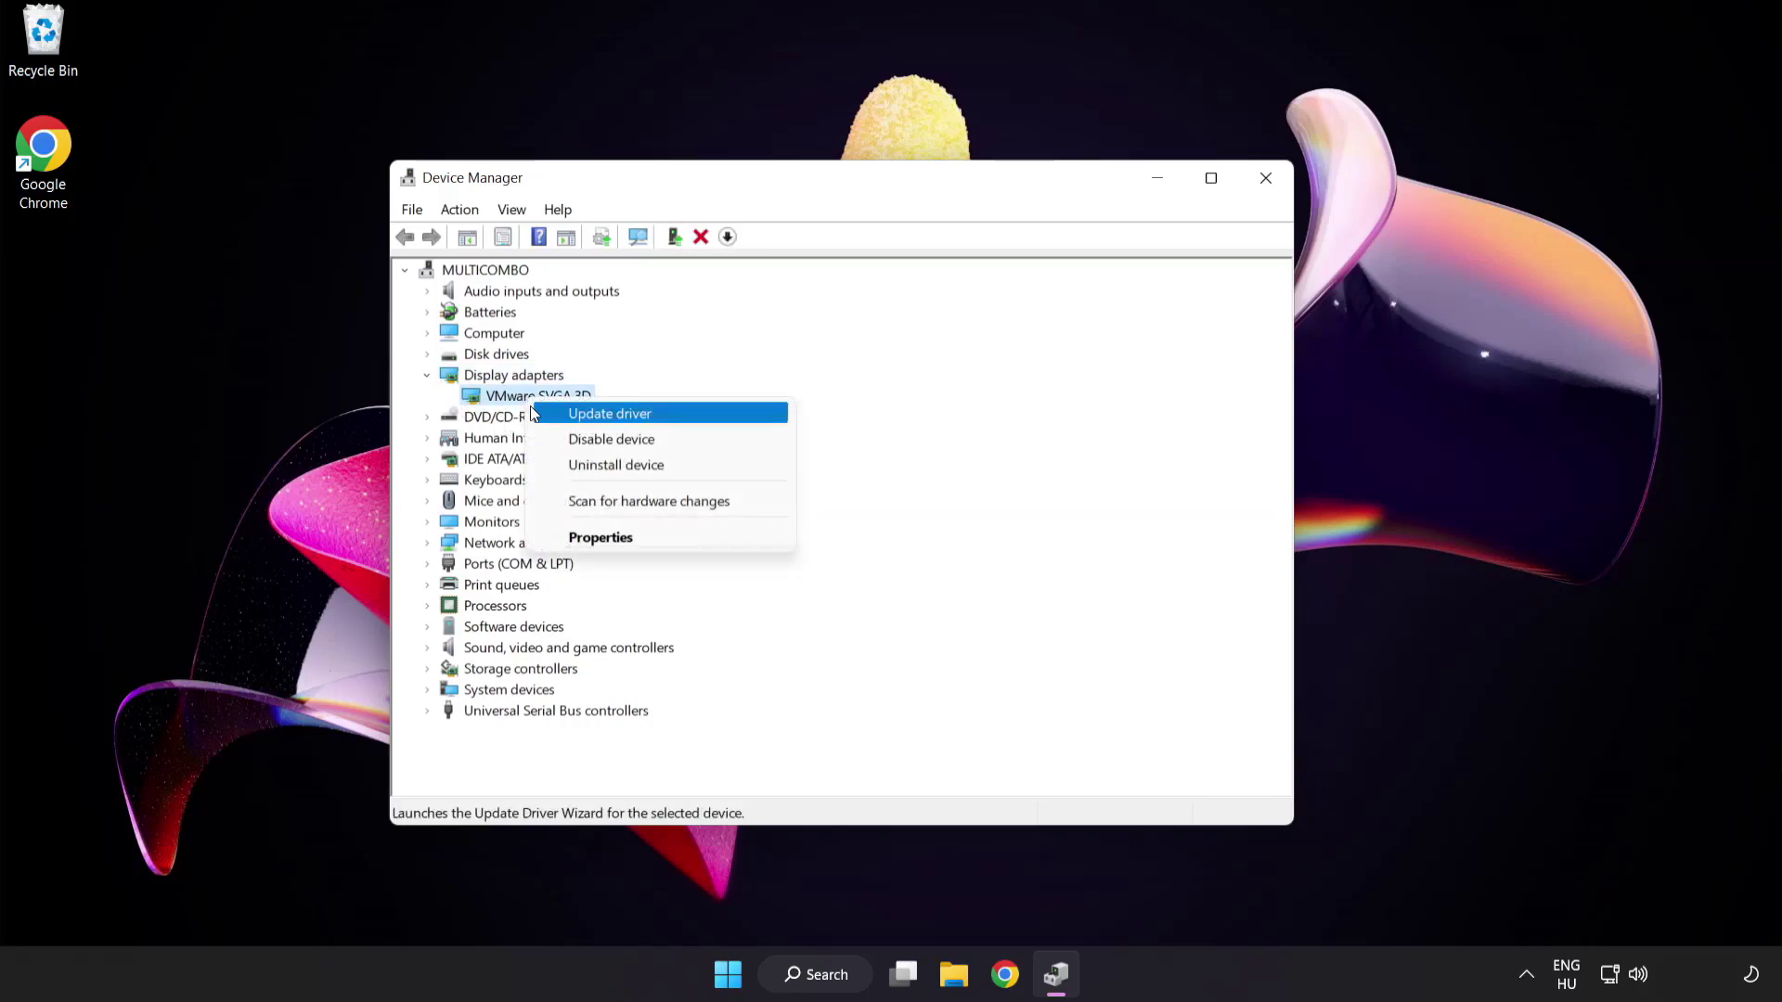
Automatically search for a VMware SVGA 3D driver update, confirming the best driver is installed
click(691, 416)
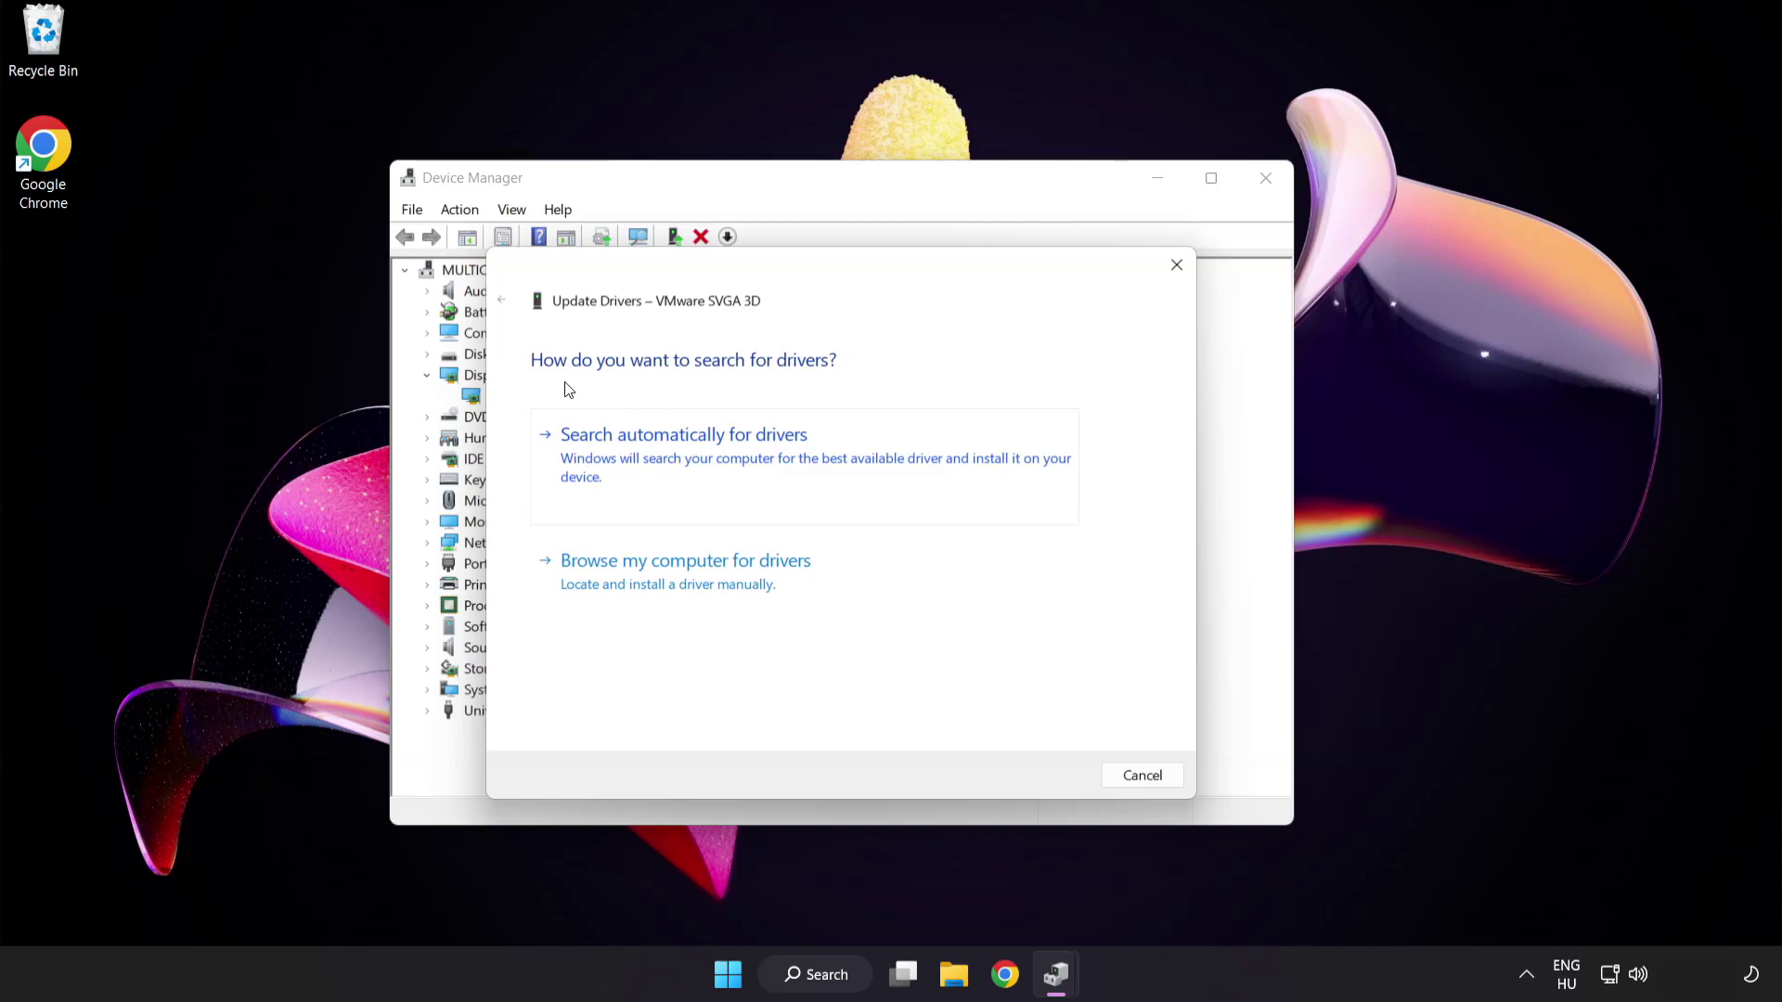
click(778, 461)
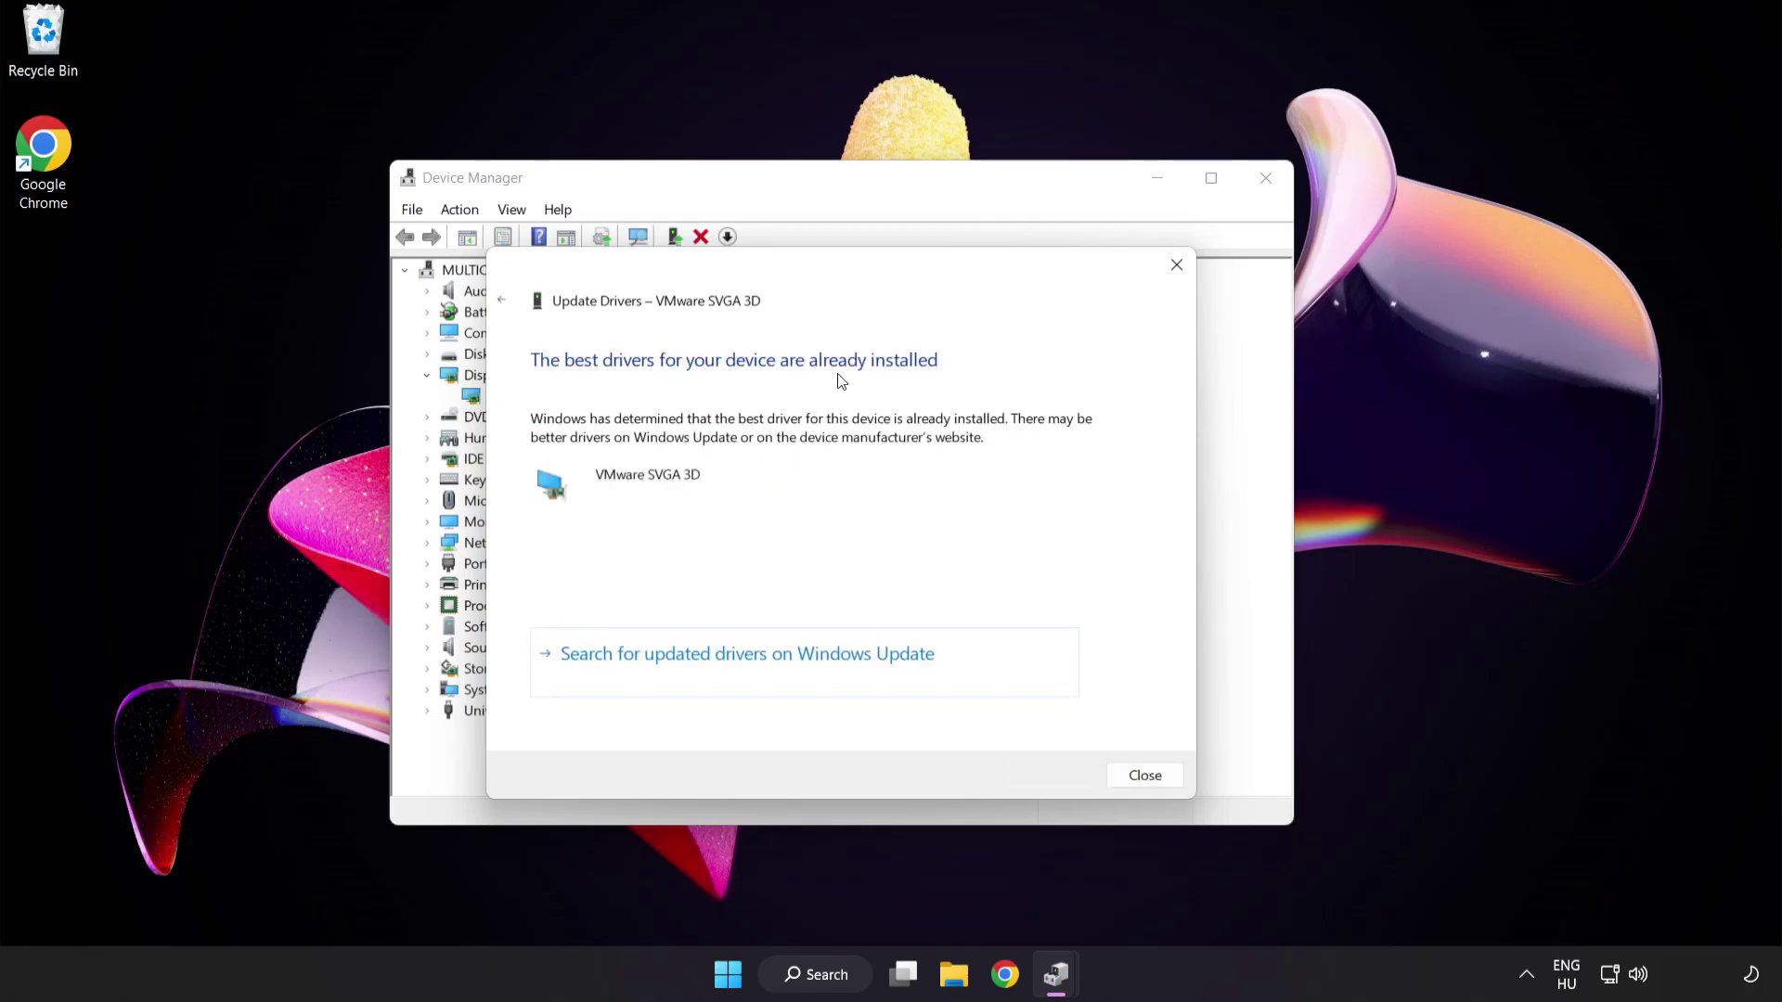
click(1140, 778)
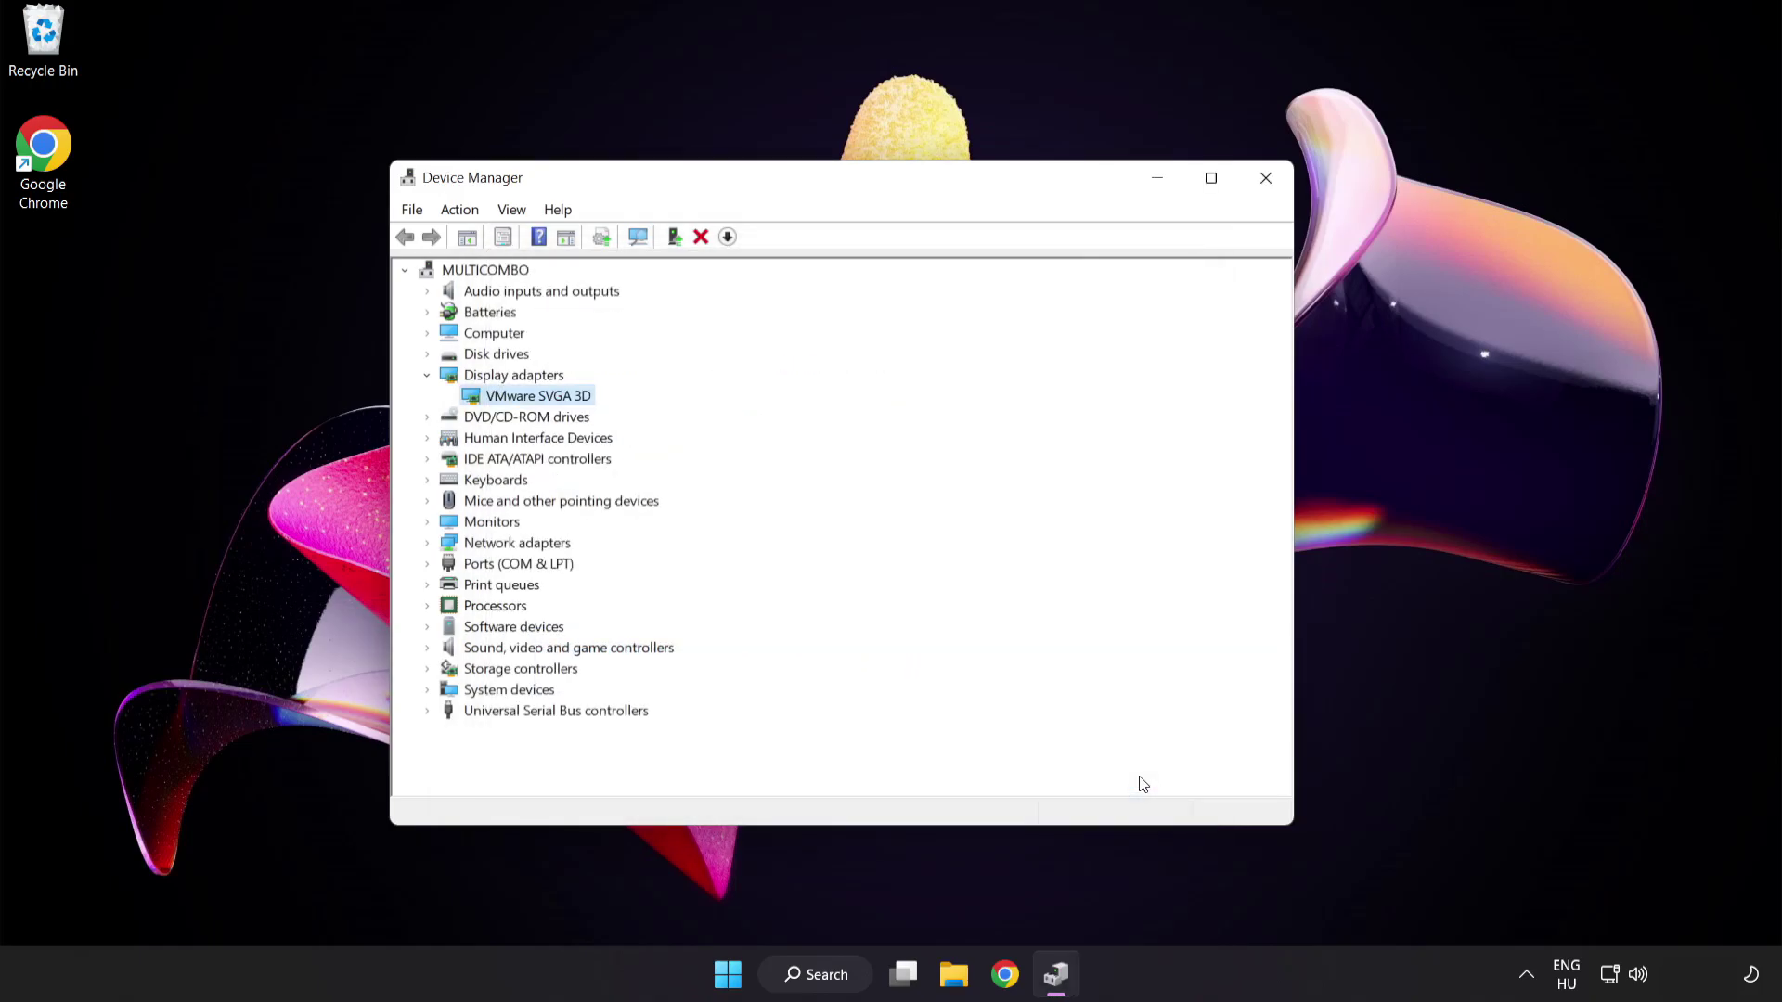
Close Device Manager and search Windows for 'update'
click(1266, 186)
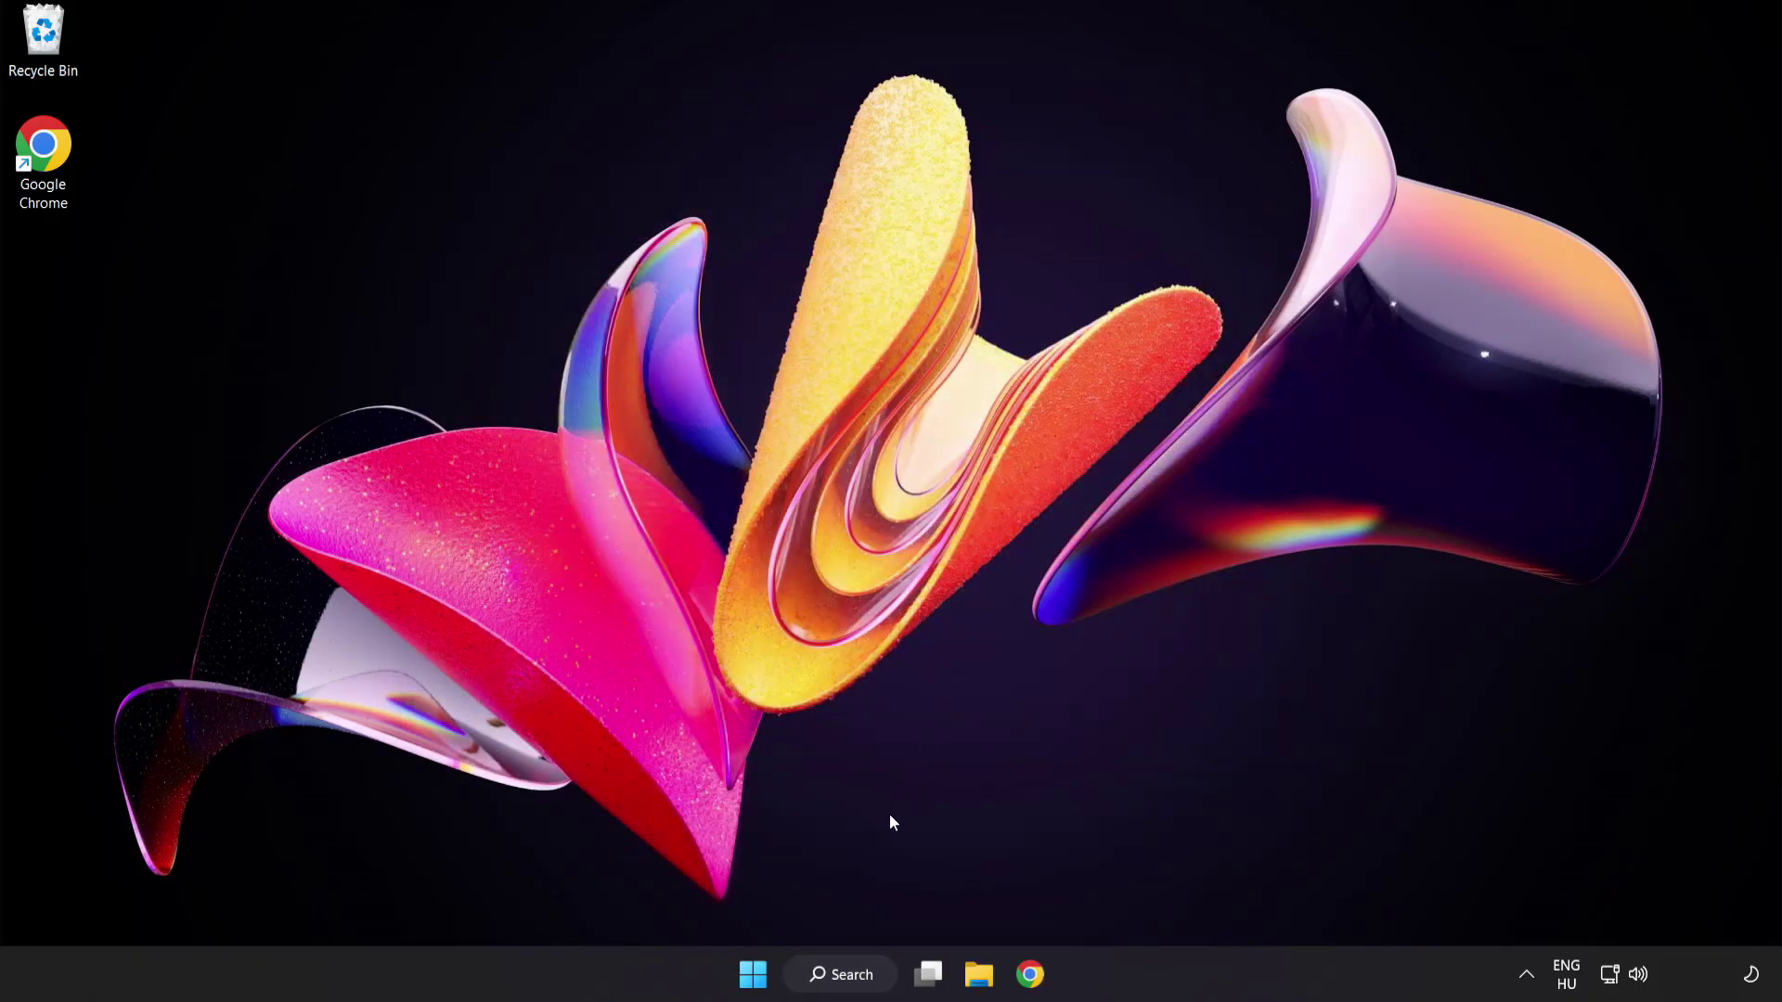
click(852, 974)
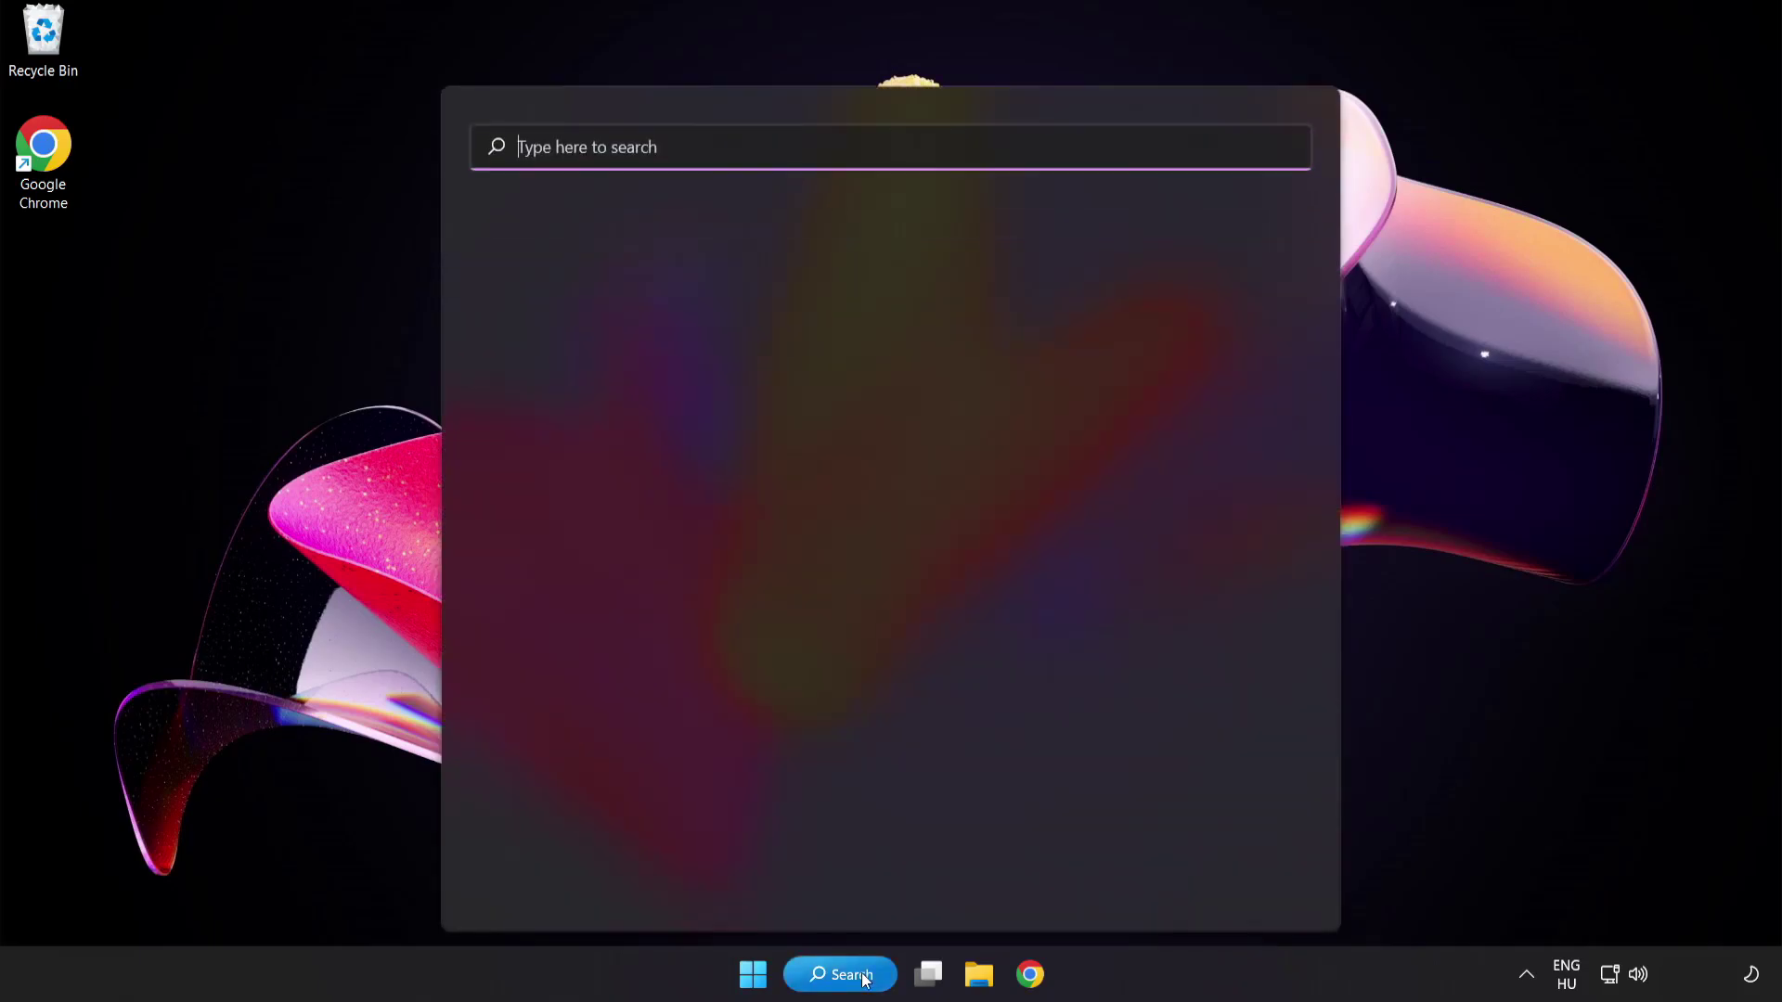
text(update)
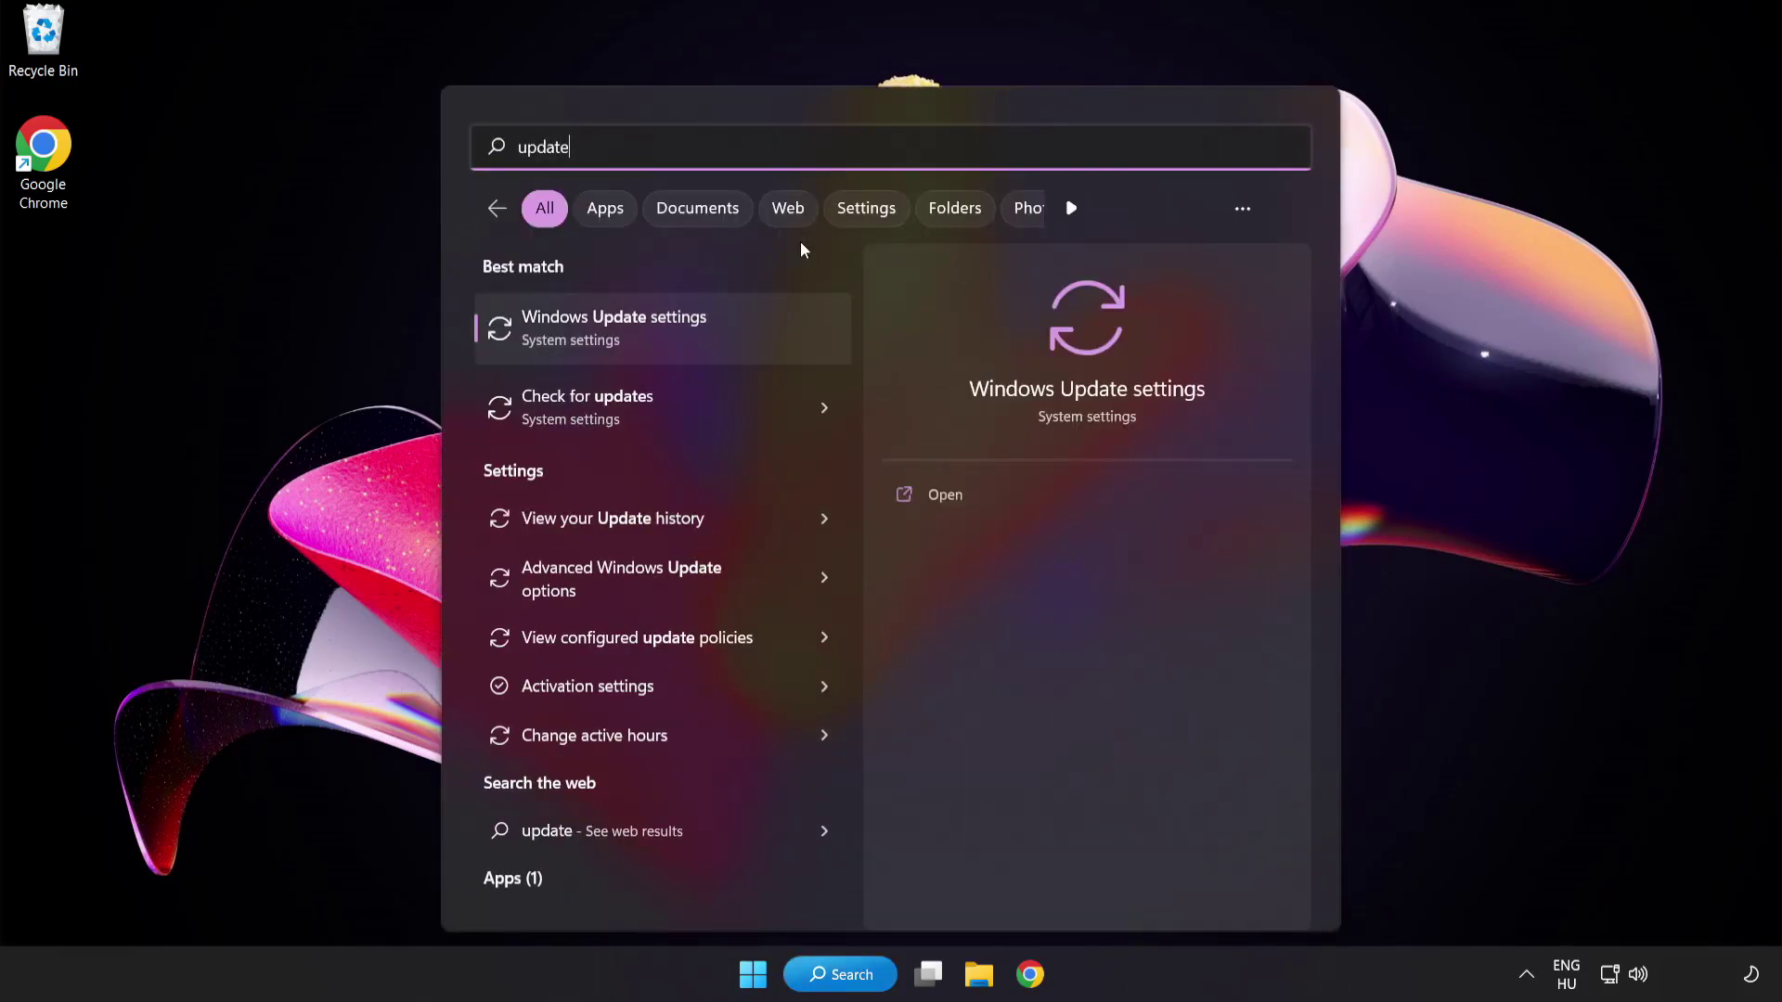
Check for updates in Windows Update, confirm it's up to date, and close Settings
click(681, 339)
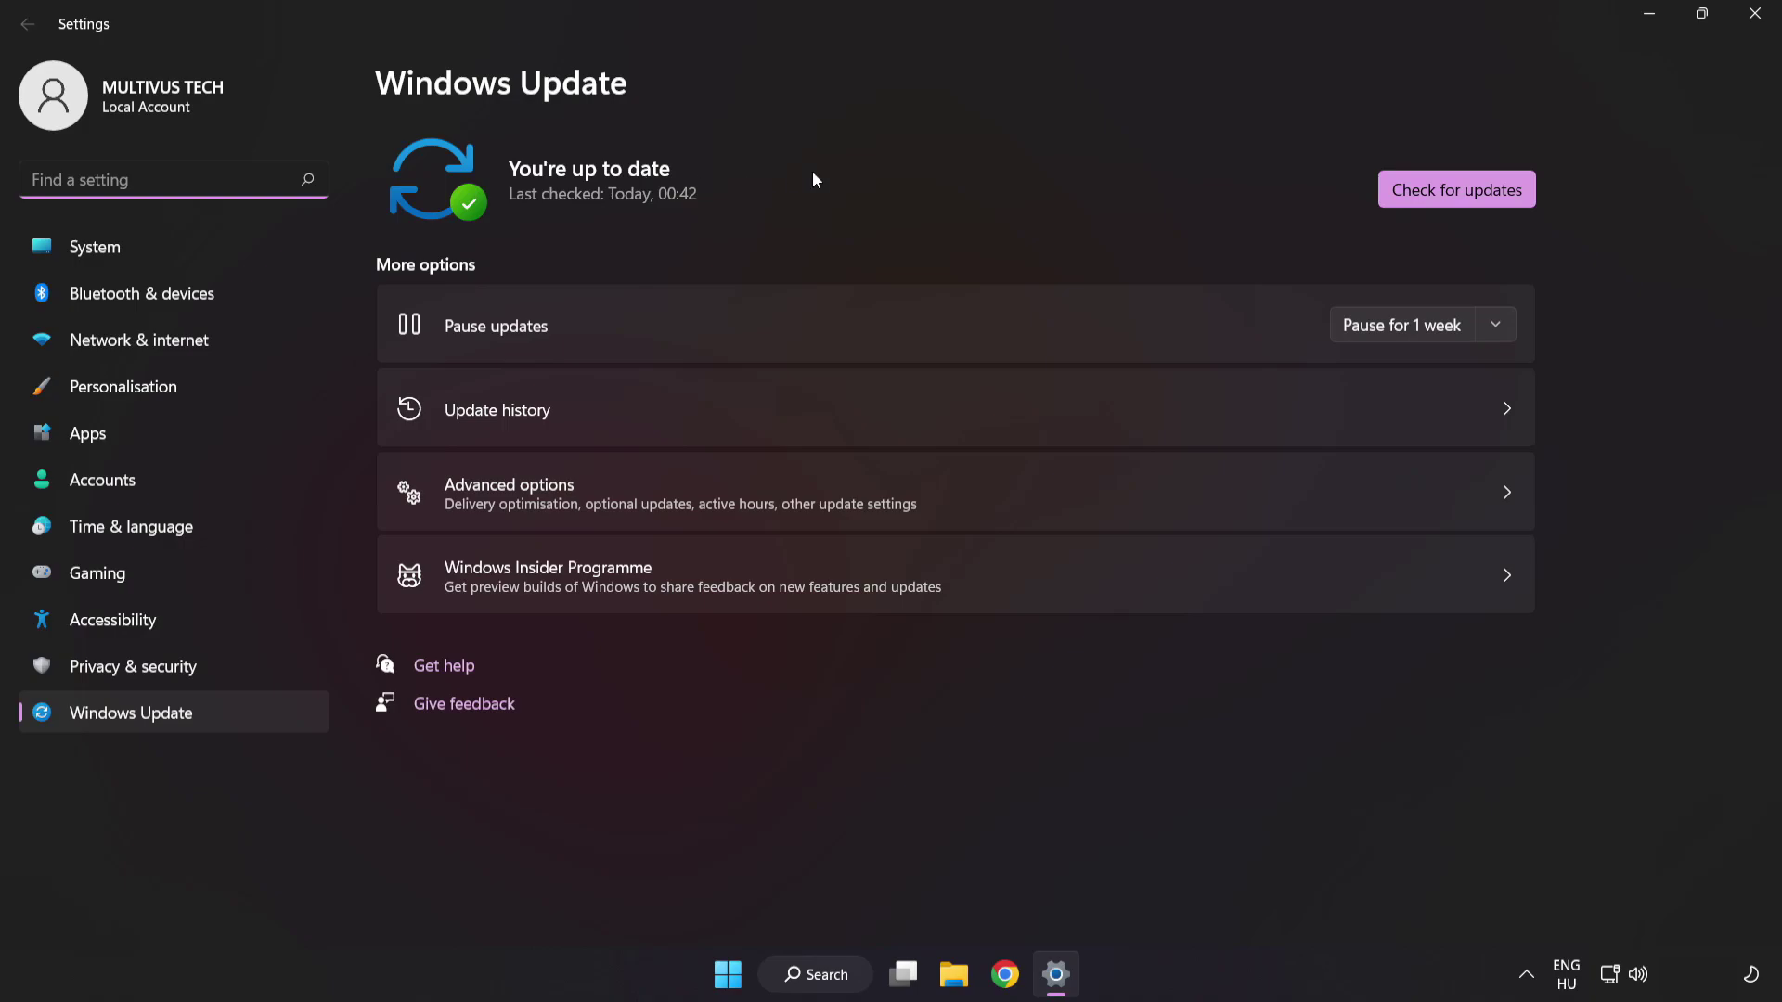
click(1450, 199)
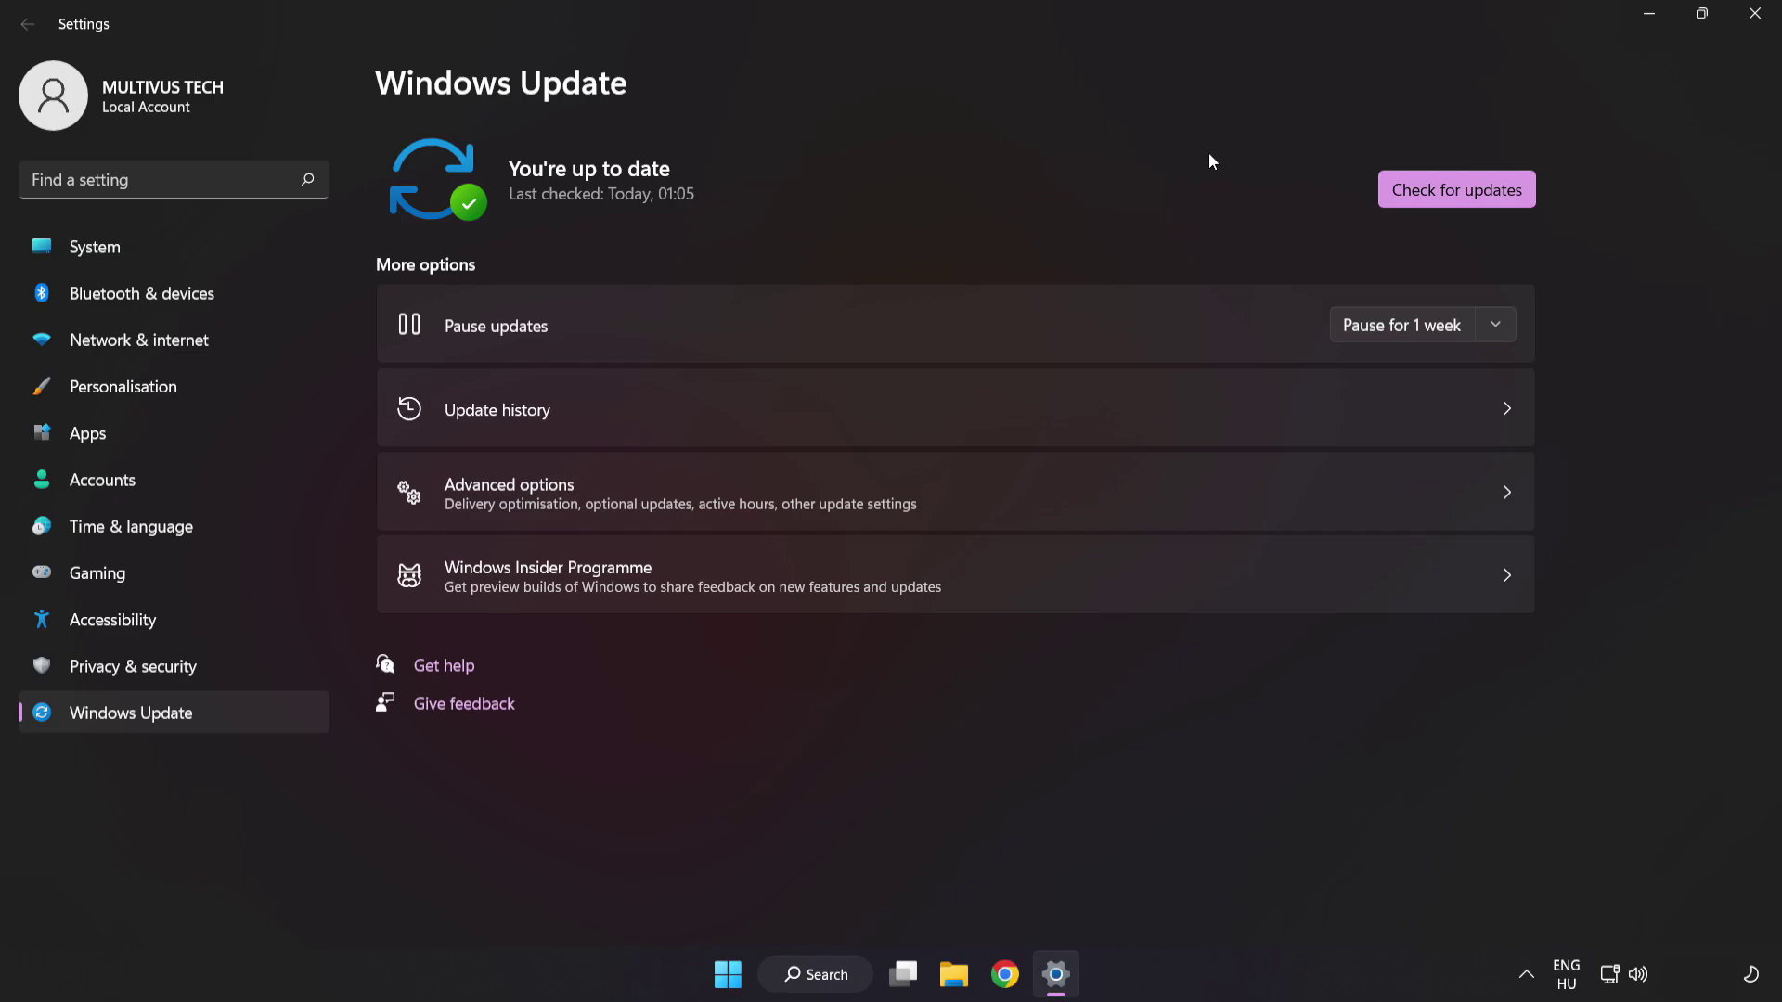
click(1753, 19)
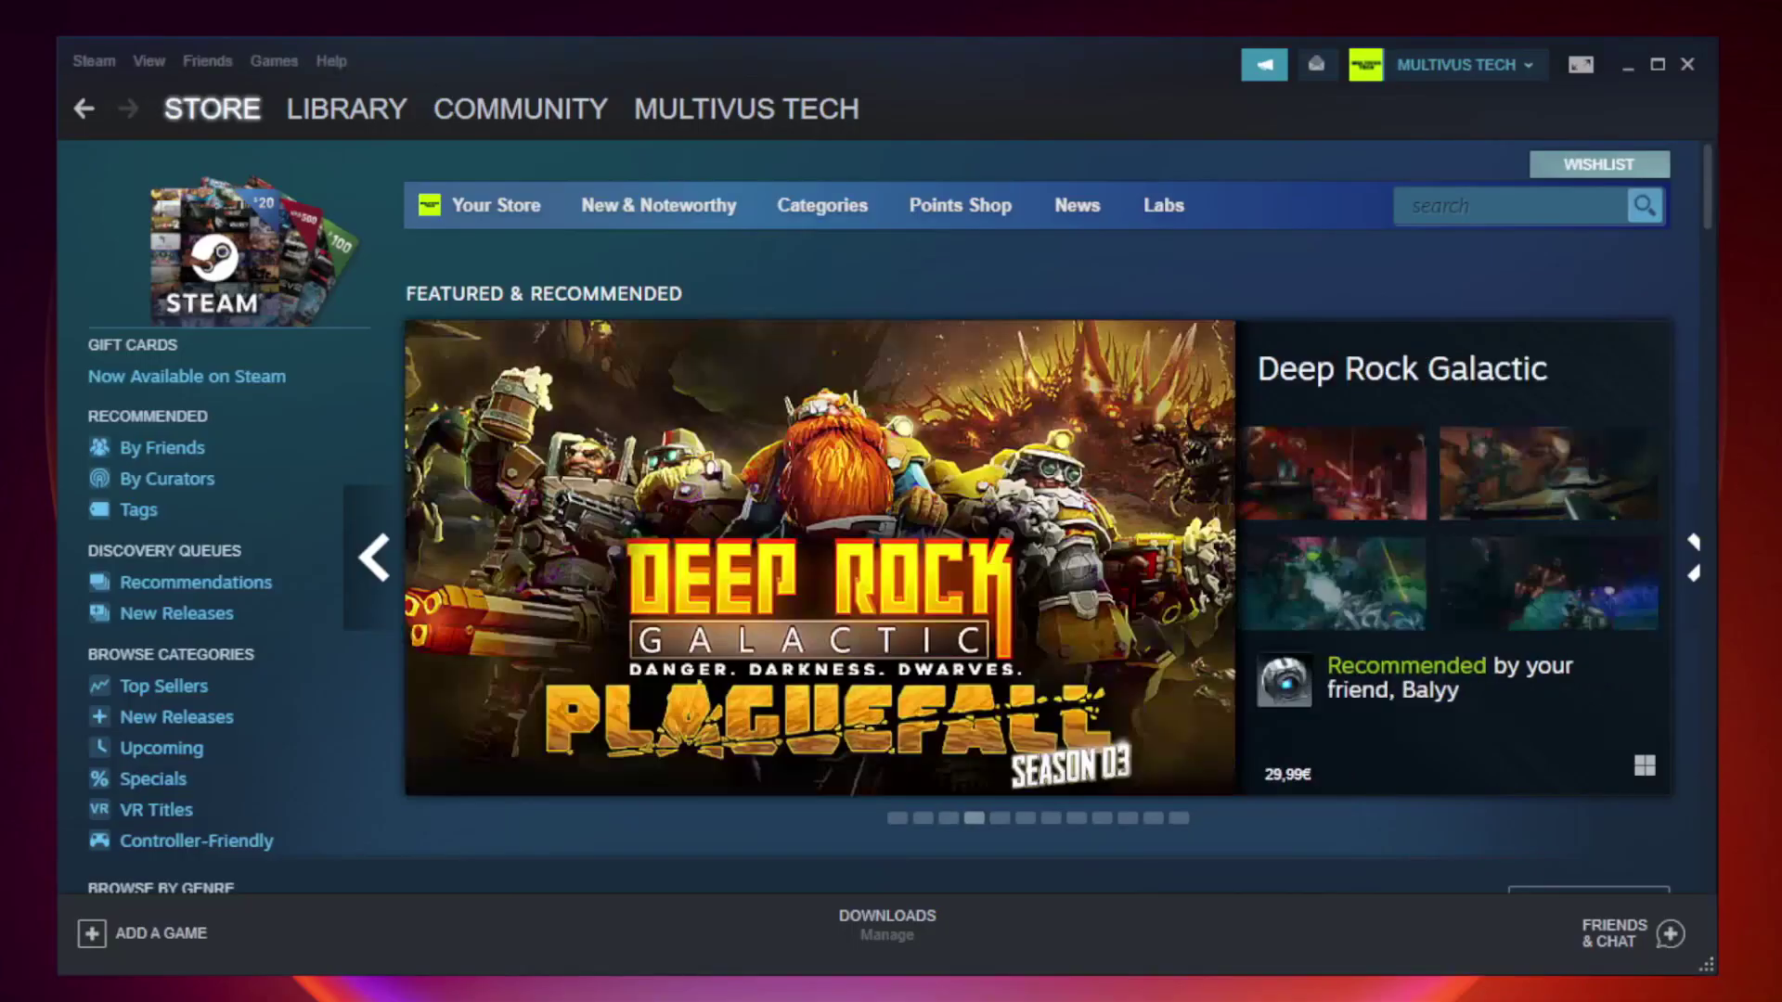
Switch to the Steam Library and bring up the options for YOUR NOT WORKING GAME
mouse_move(297, 119)
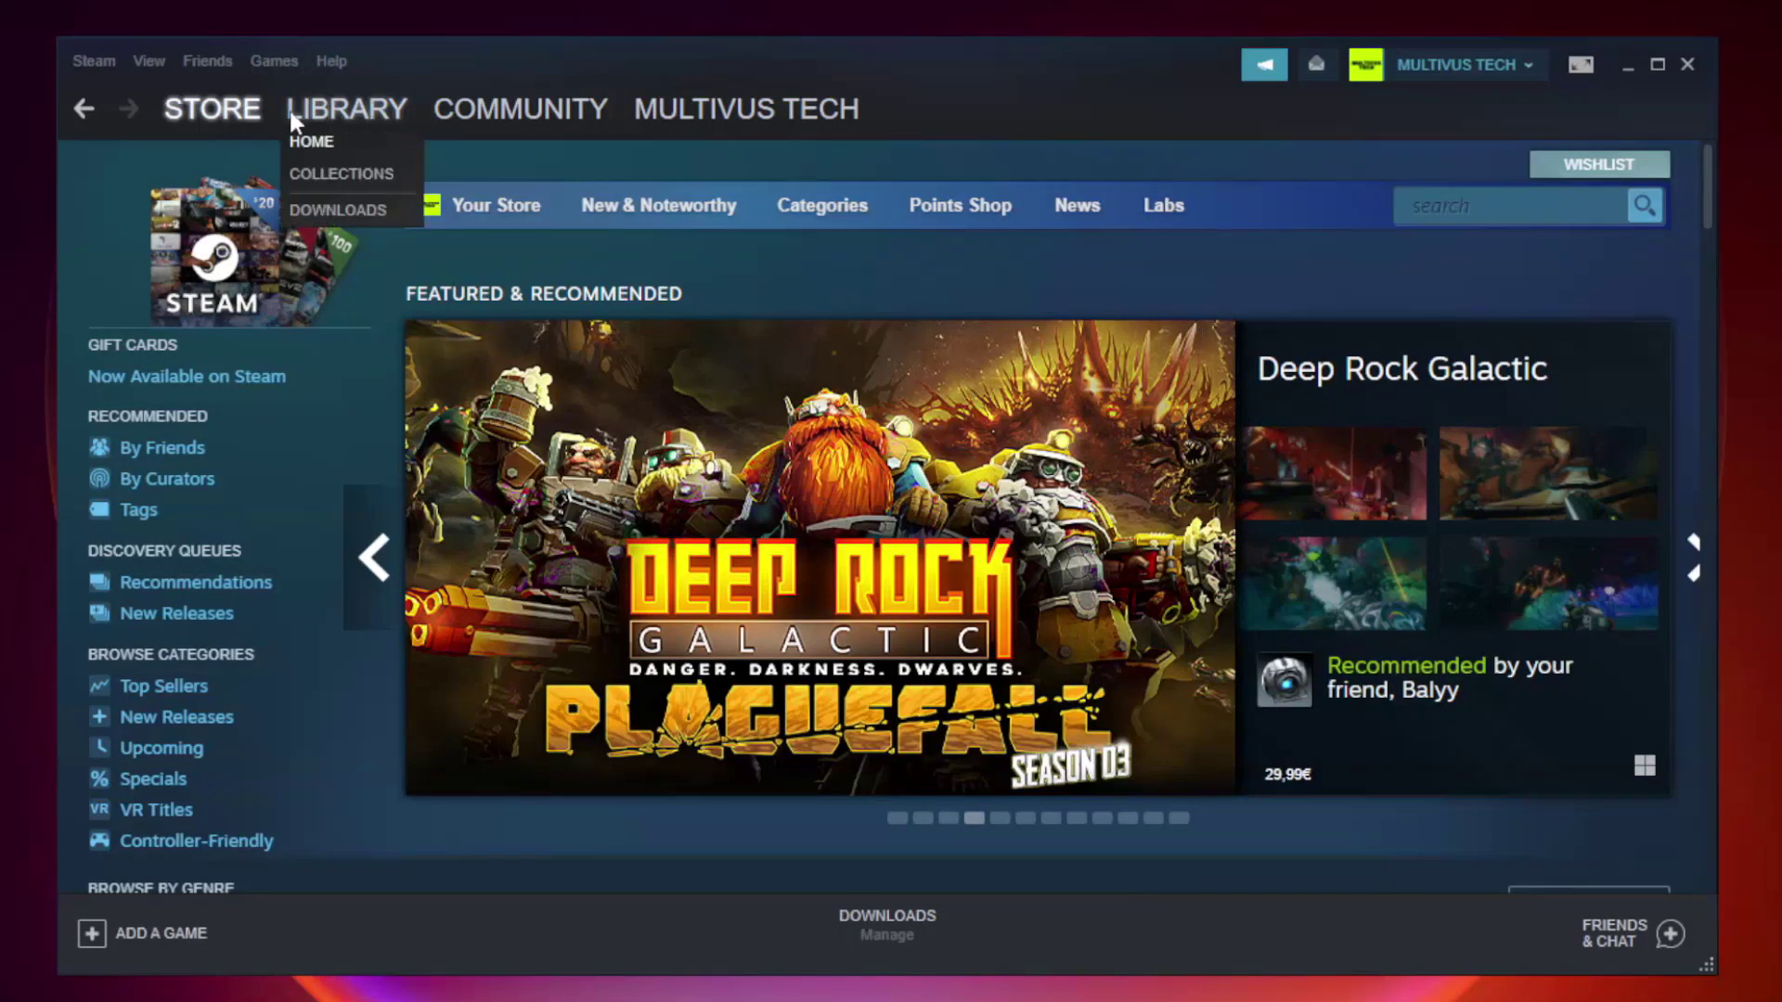
click(361, 119)
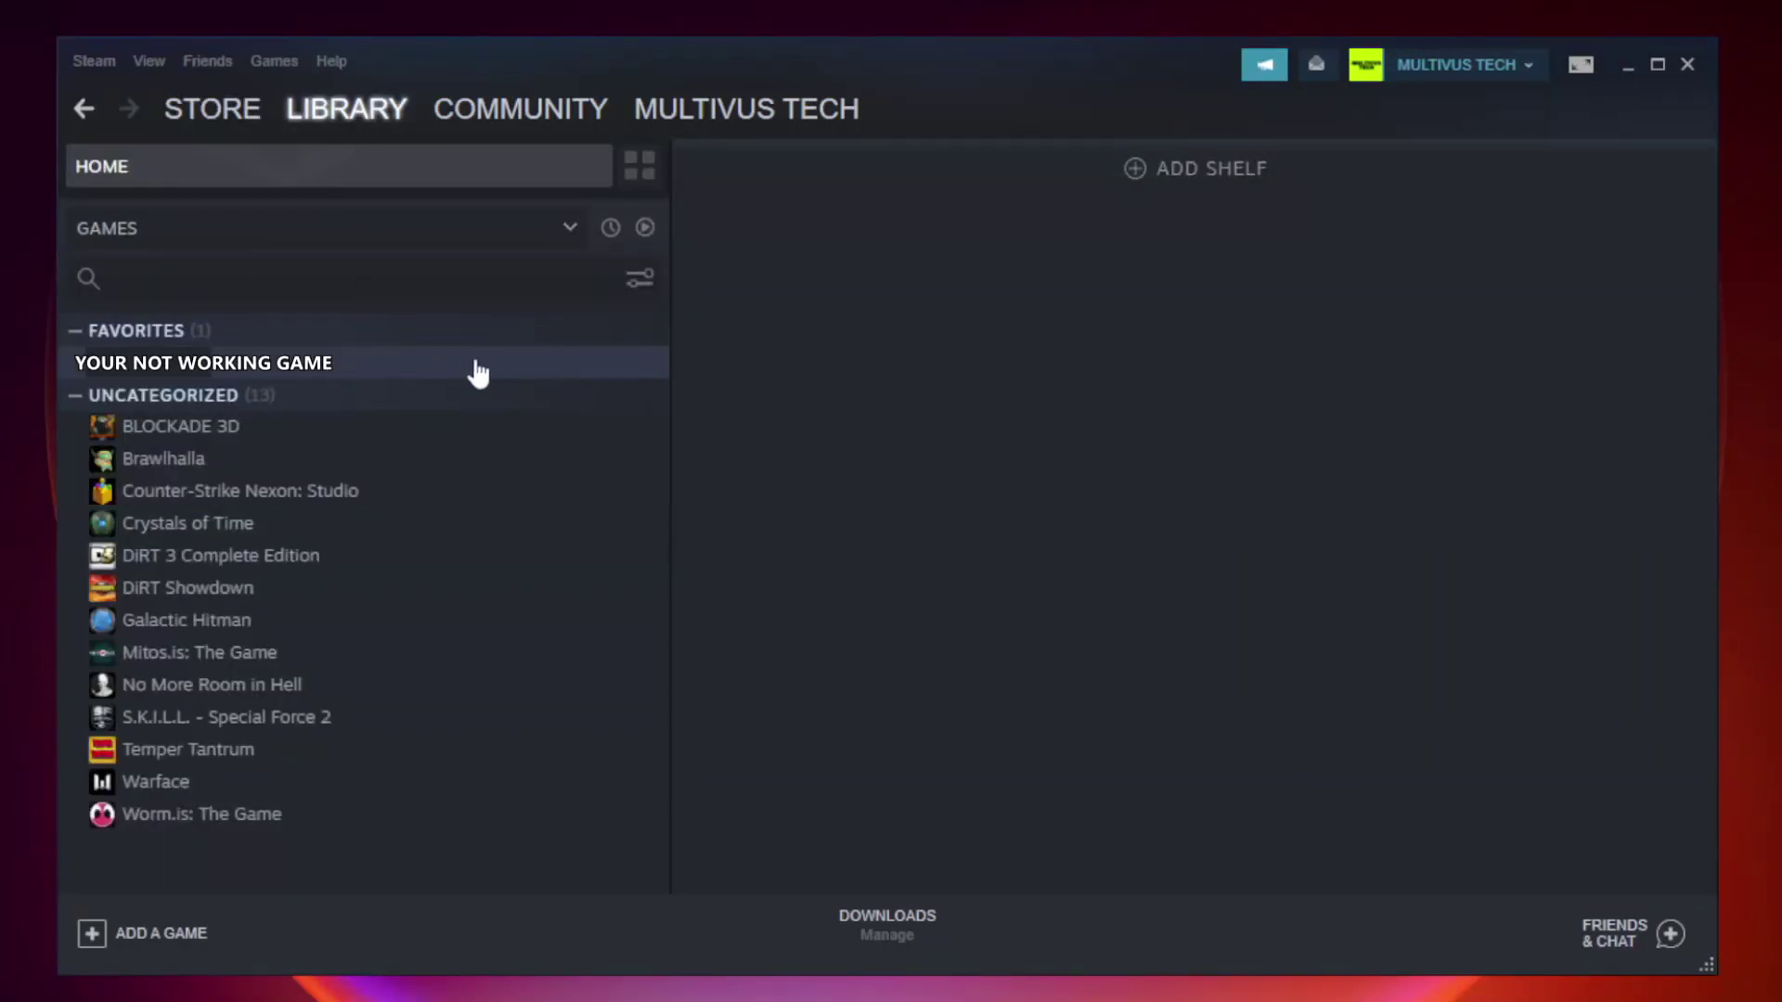
right_click(386, 371)
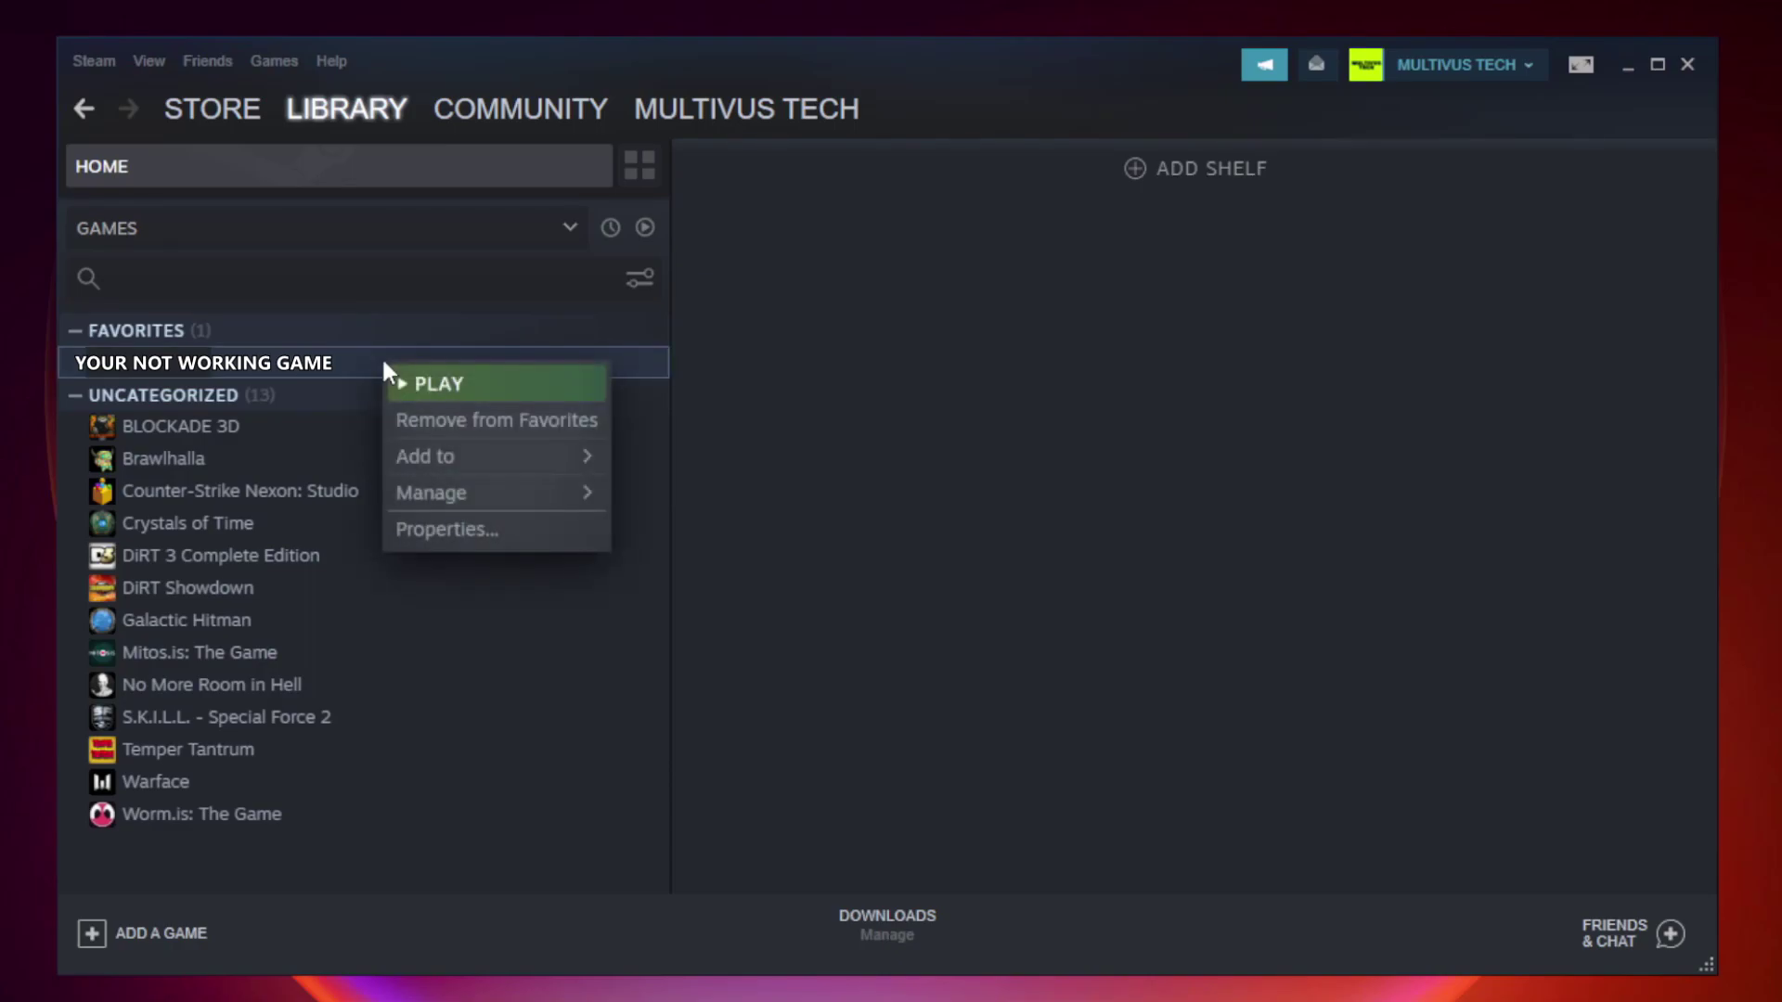
Verify Unturned's game files under Properties > Local Files, validating all 9192 files
click(491, 527)
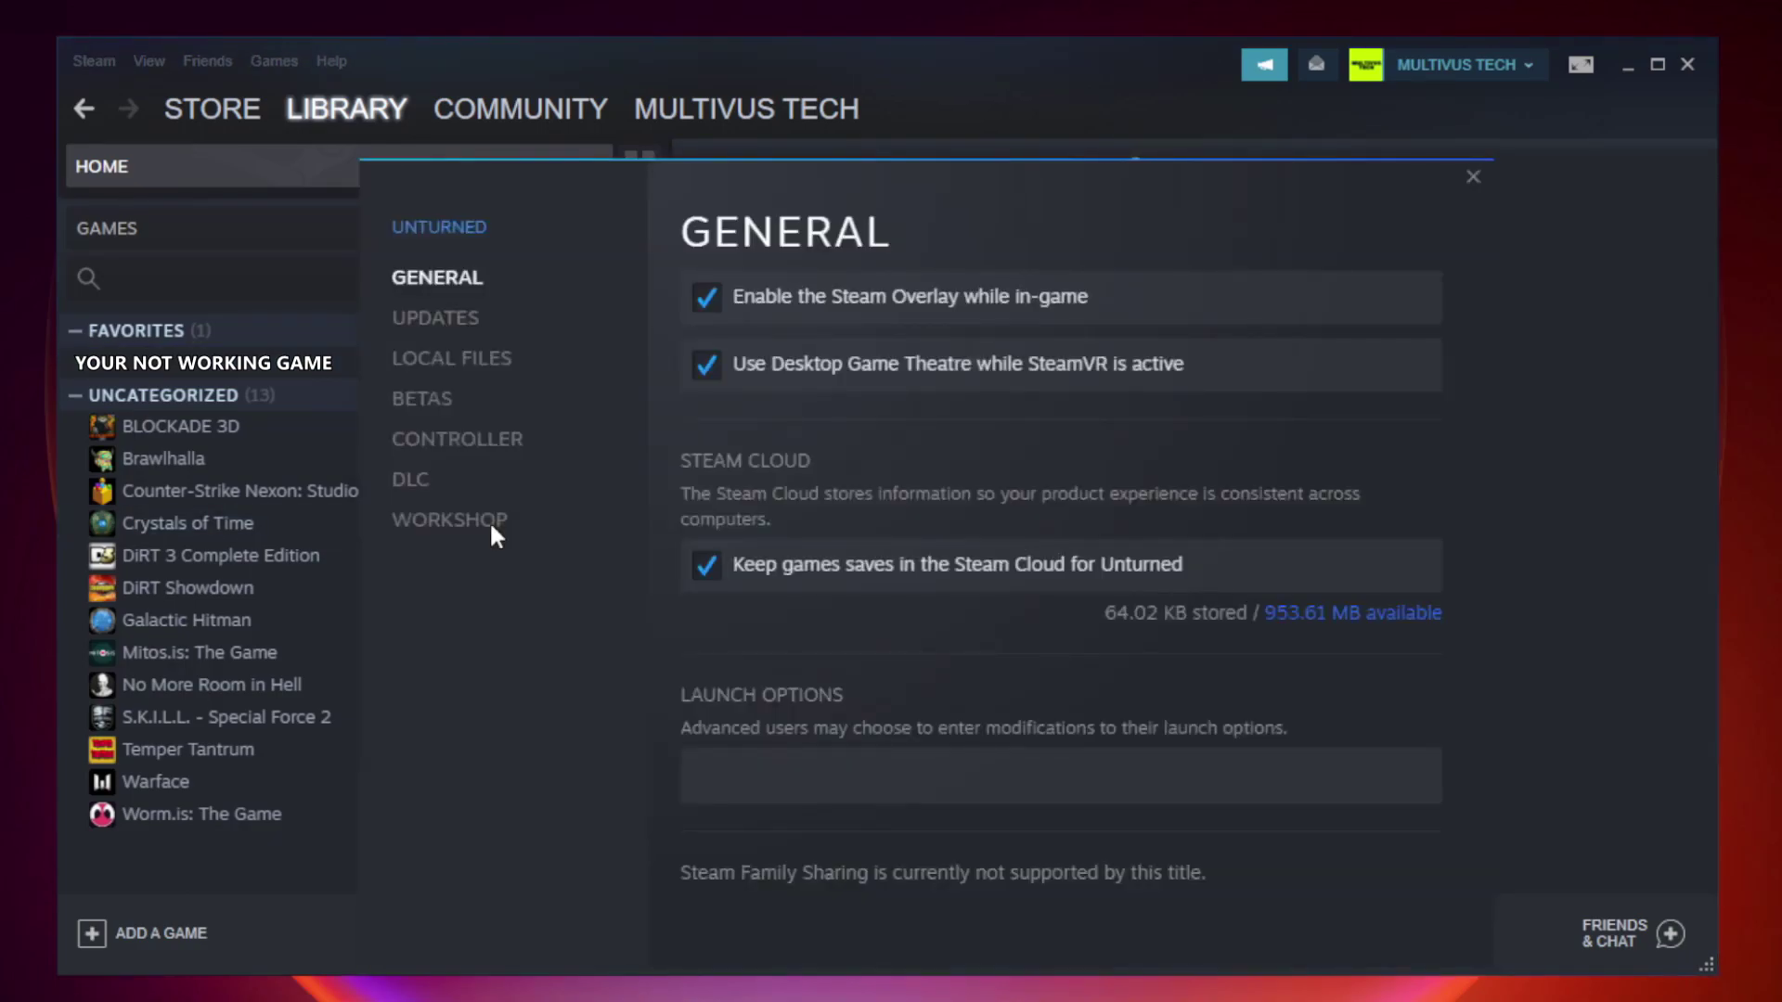
click(475, 377)
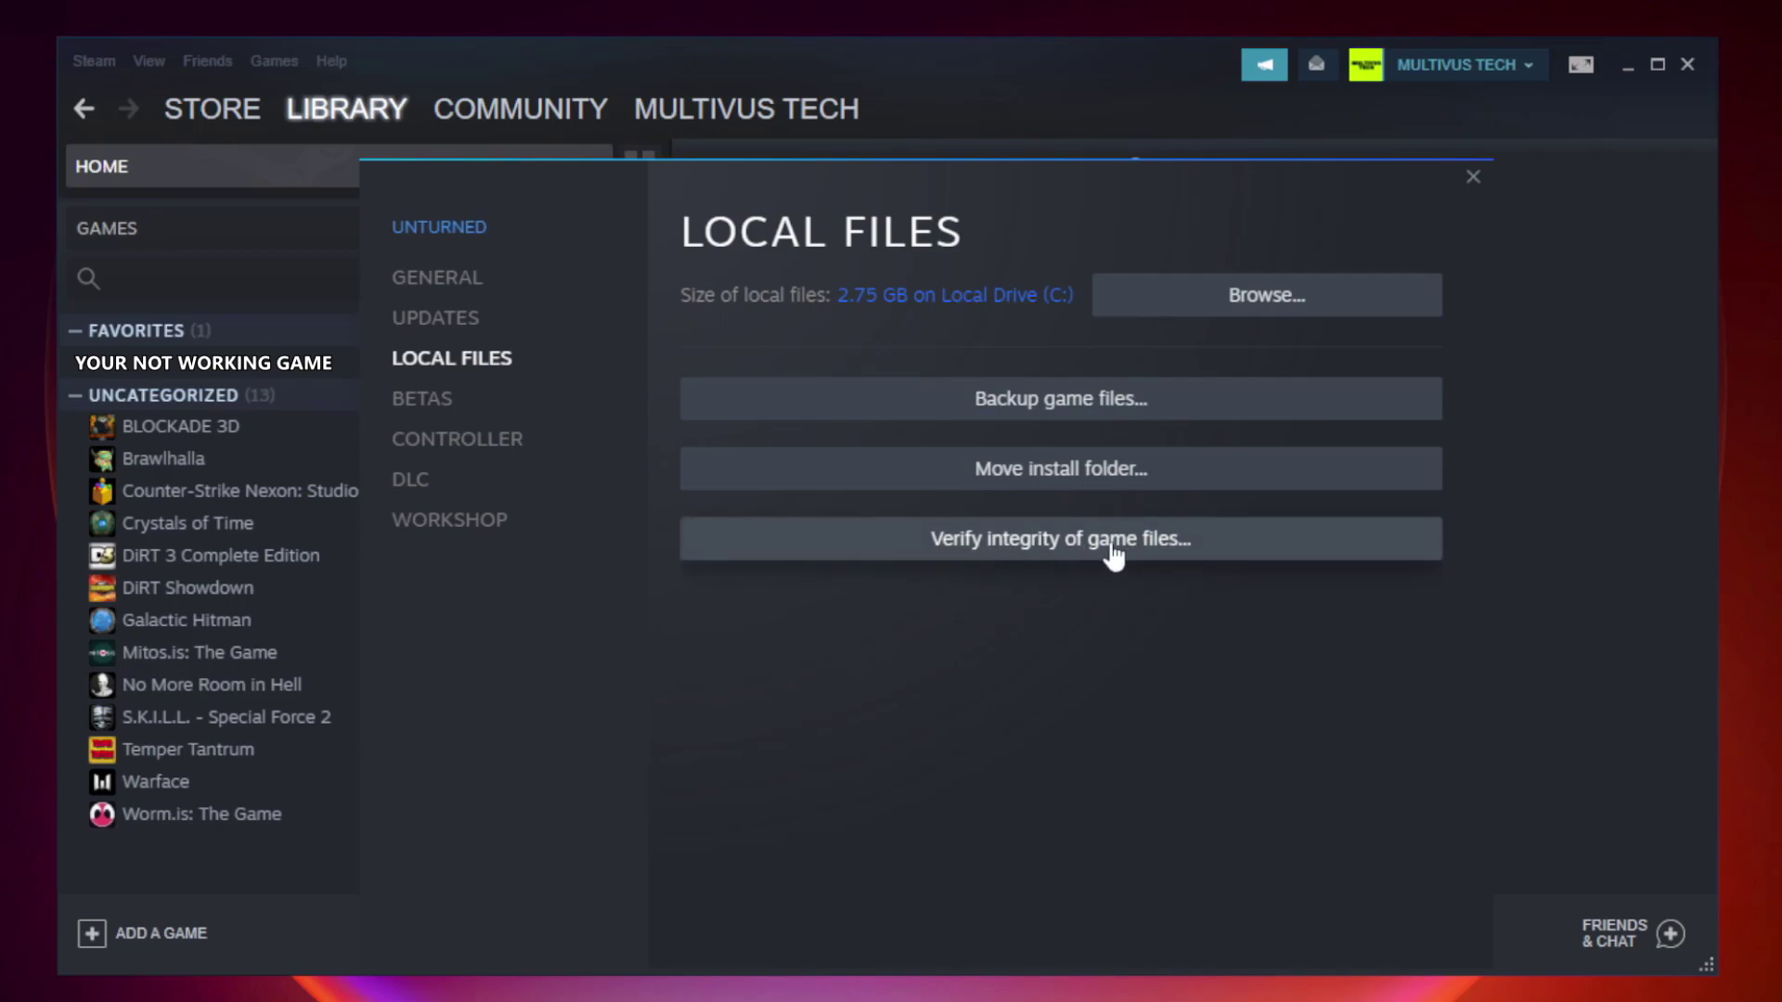
click(1079, 555)
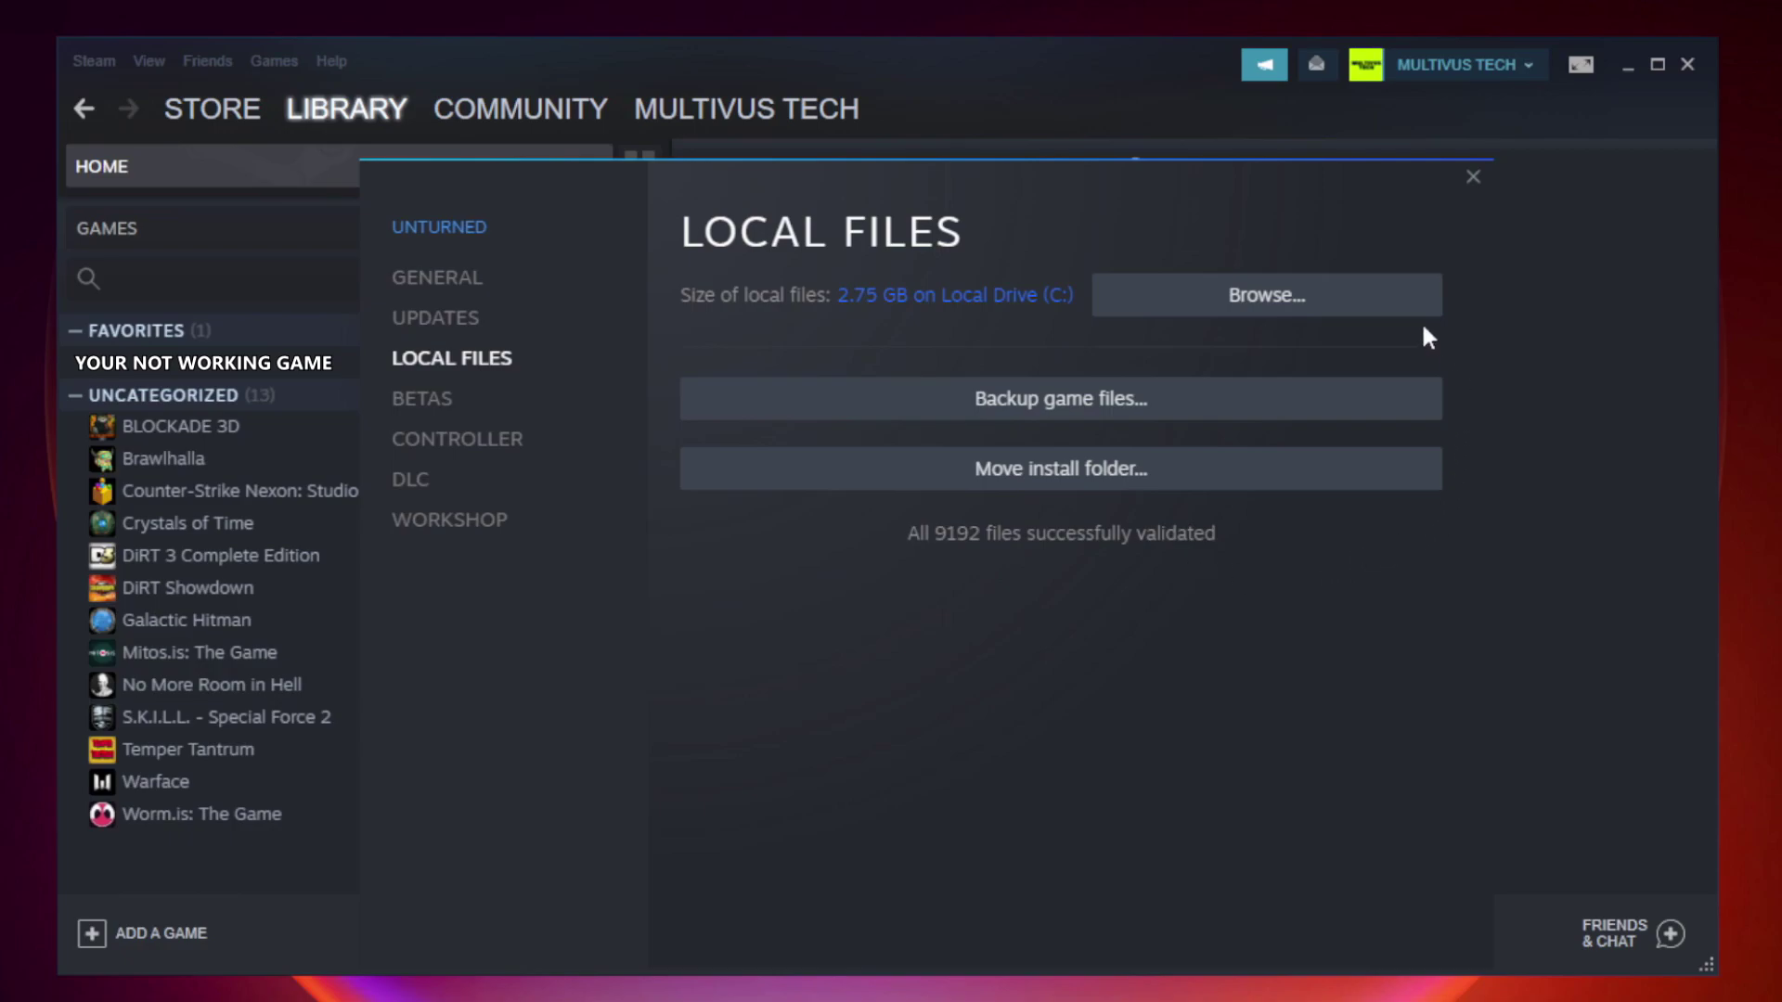
Open the Properties of the YOUR NOT WORKING GAME shortcut, showing its Steam.exe target
click(1274, 320)
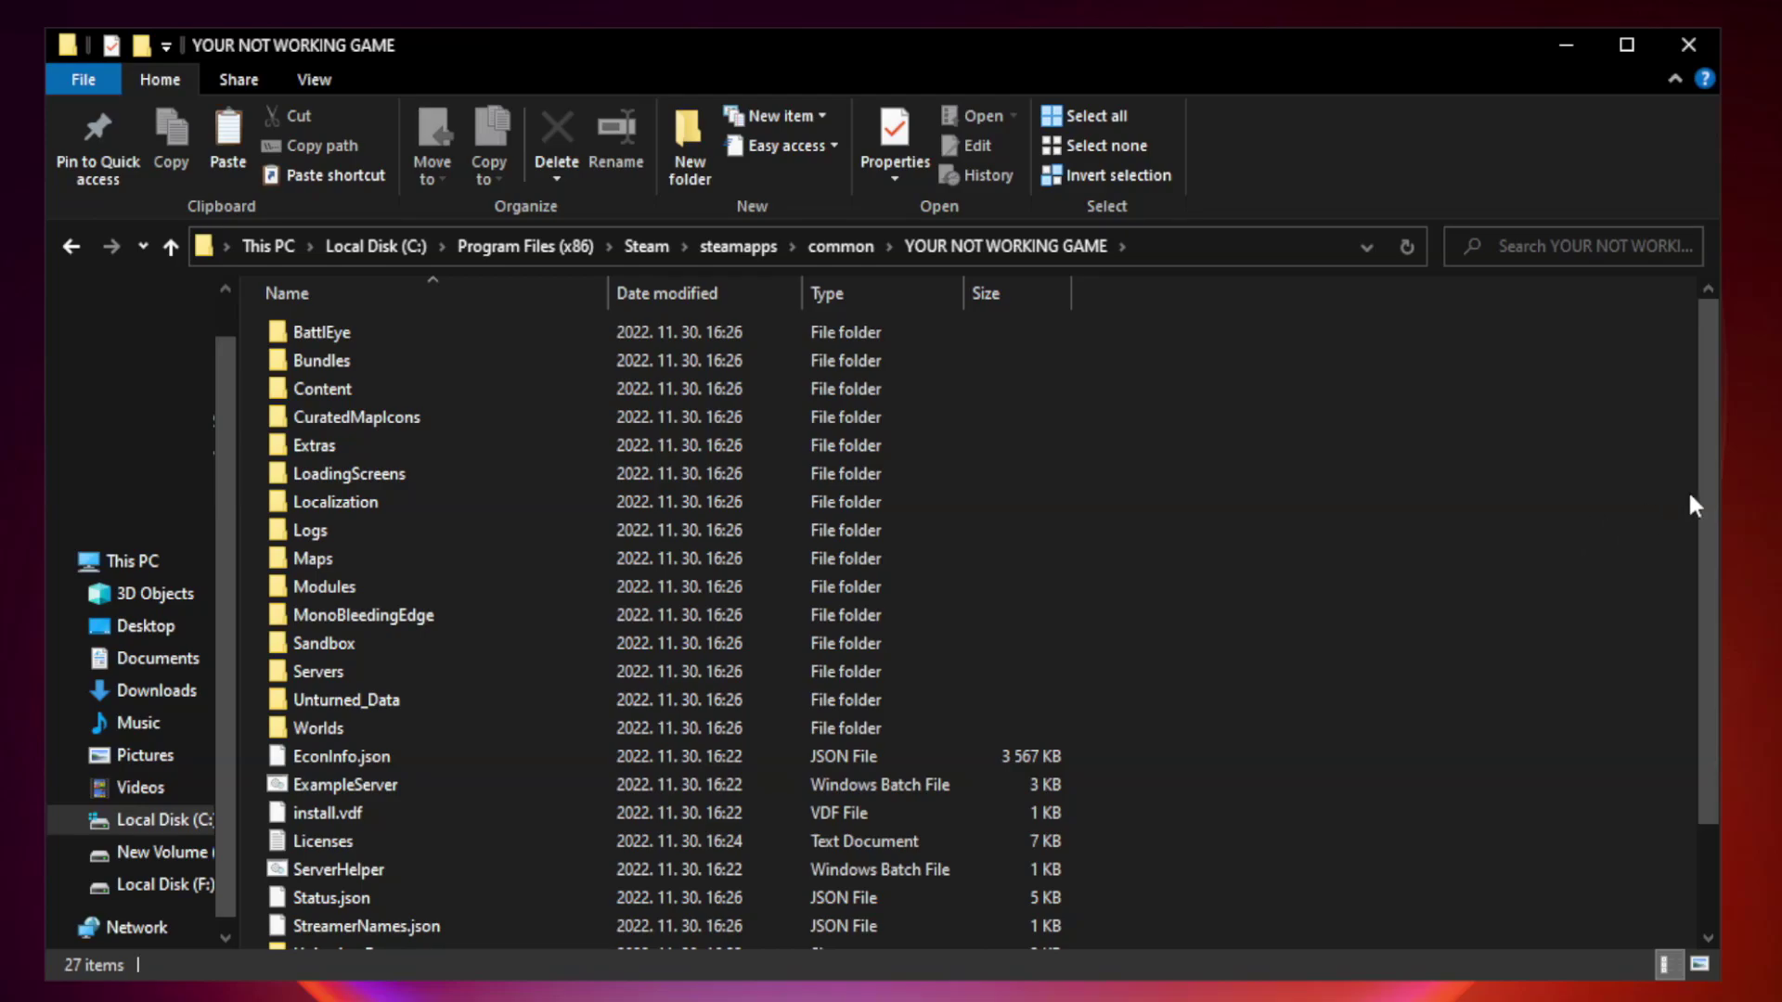
drag(1710, 486, 1712, 638)
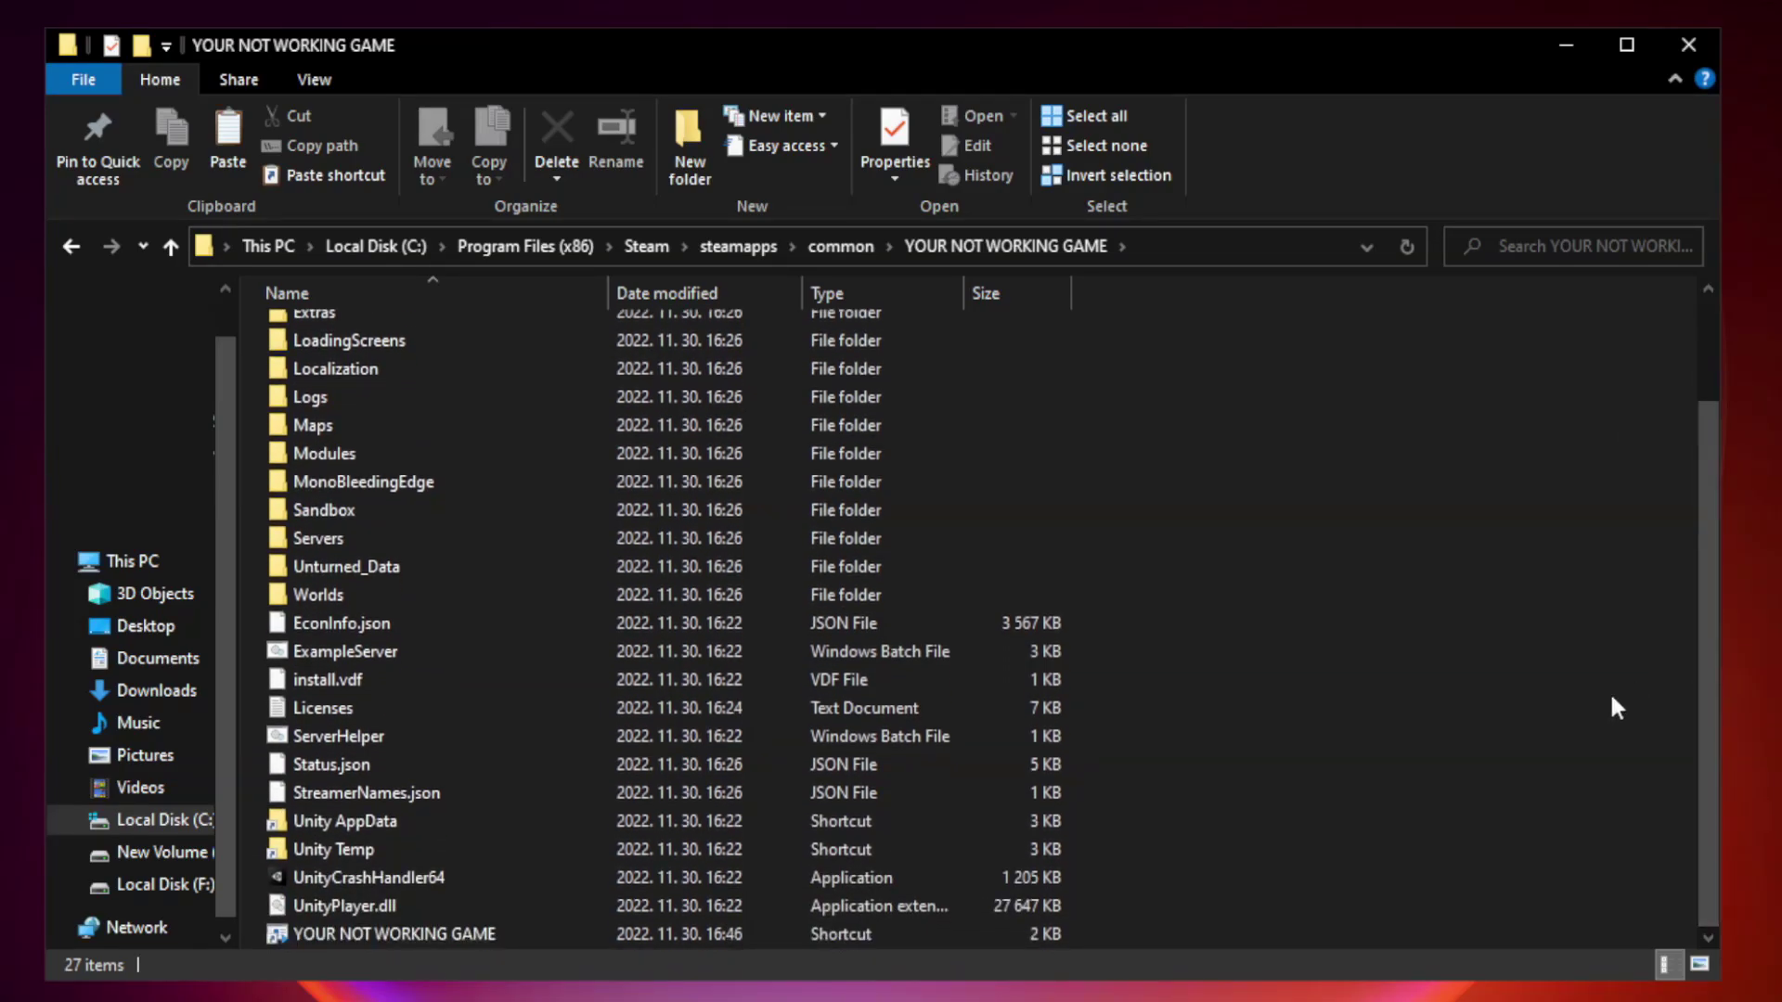
click(707, 933)
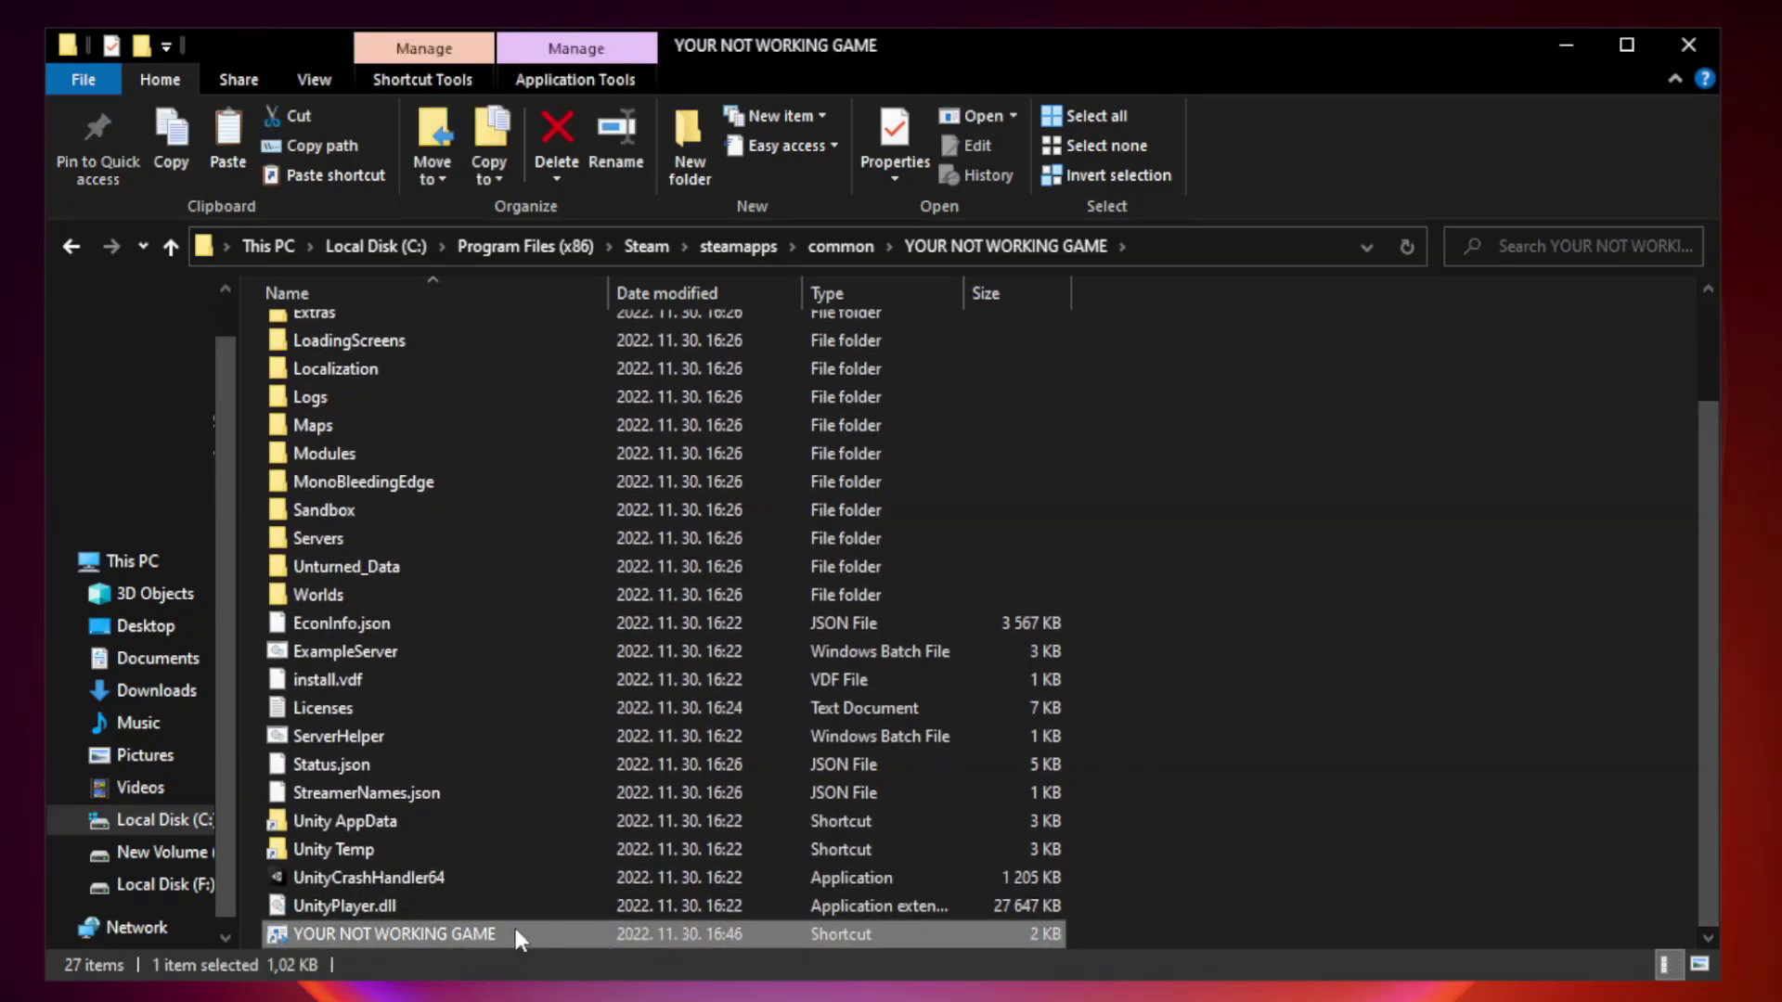
right_click(603, 928)
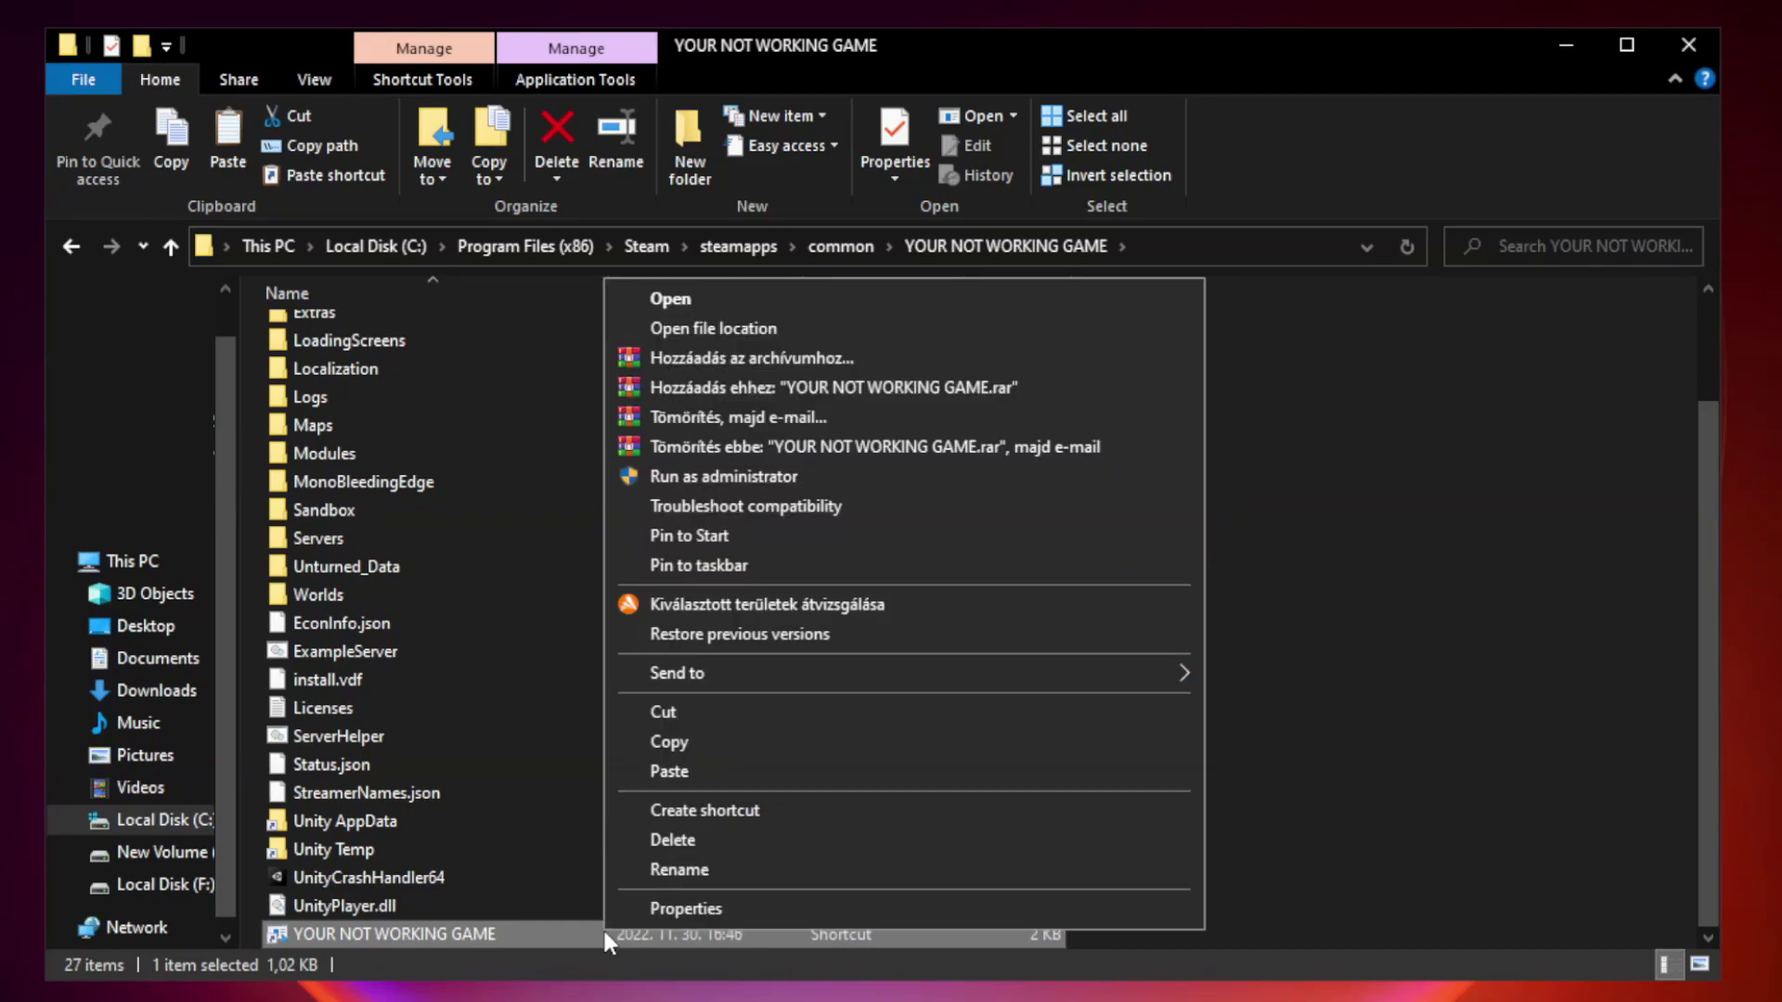
click(901, 914)
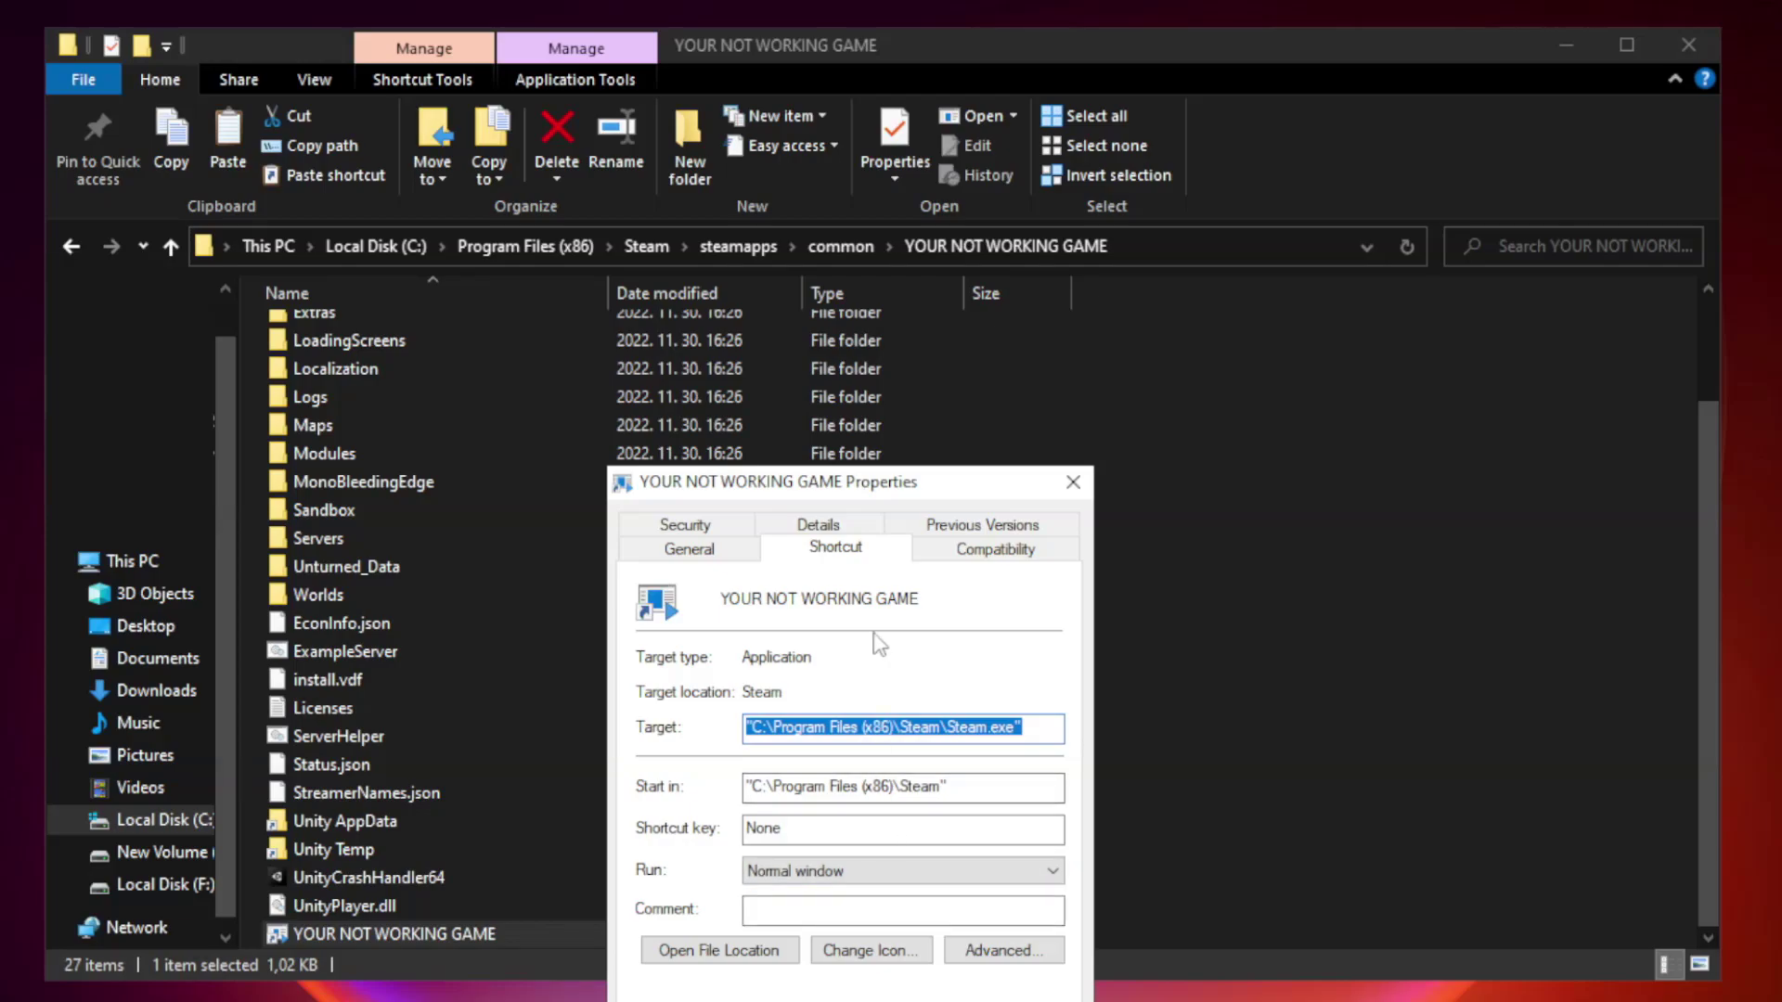
drag(882, 492, 883, 199)
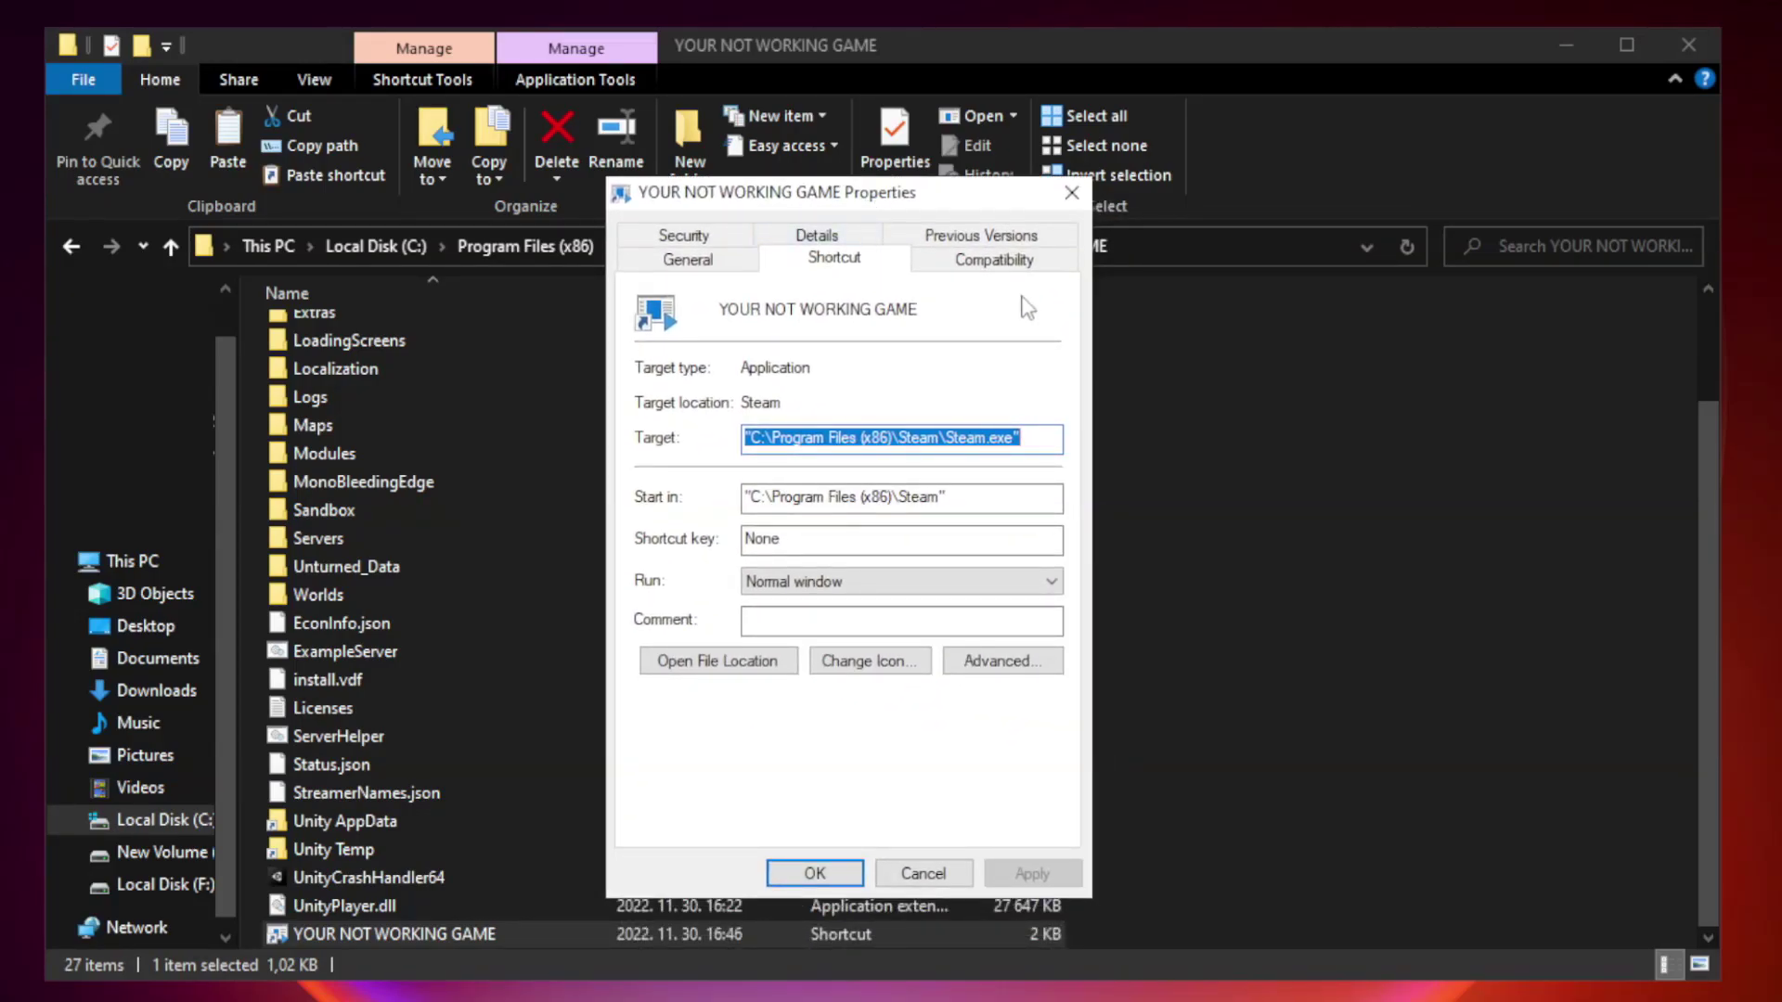
Set the shortcut to Windows 8 compatibility mode, run as administrator, fullscreen optimizations disabled, and save
click(991, 261)
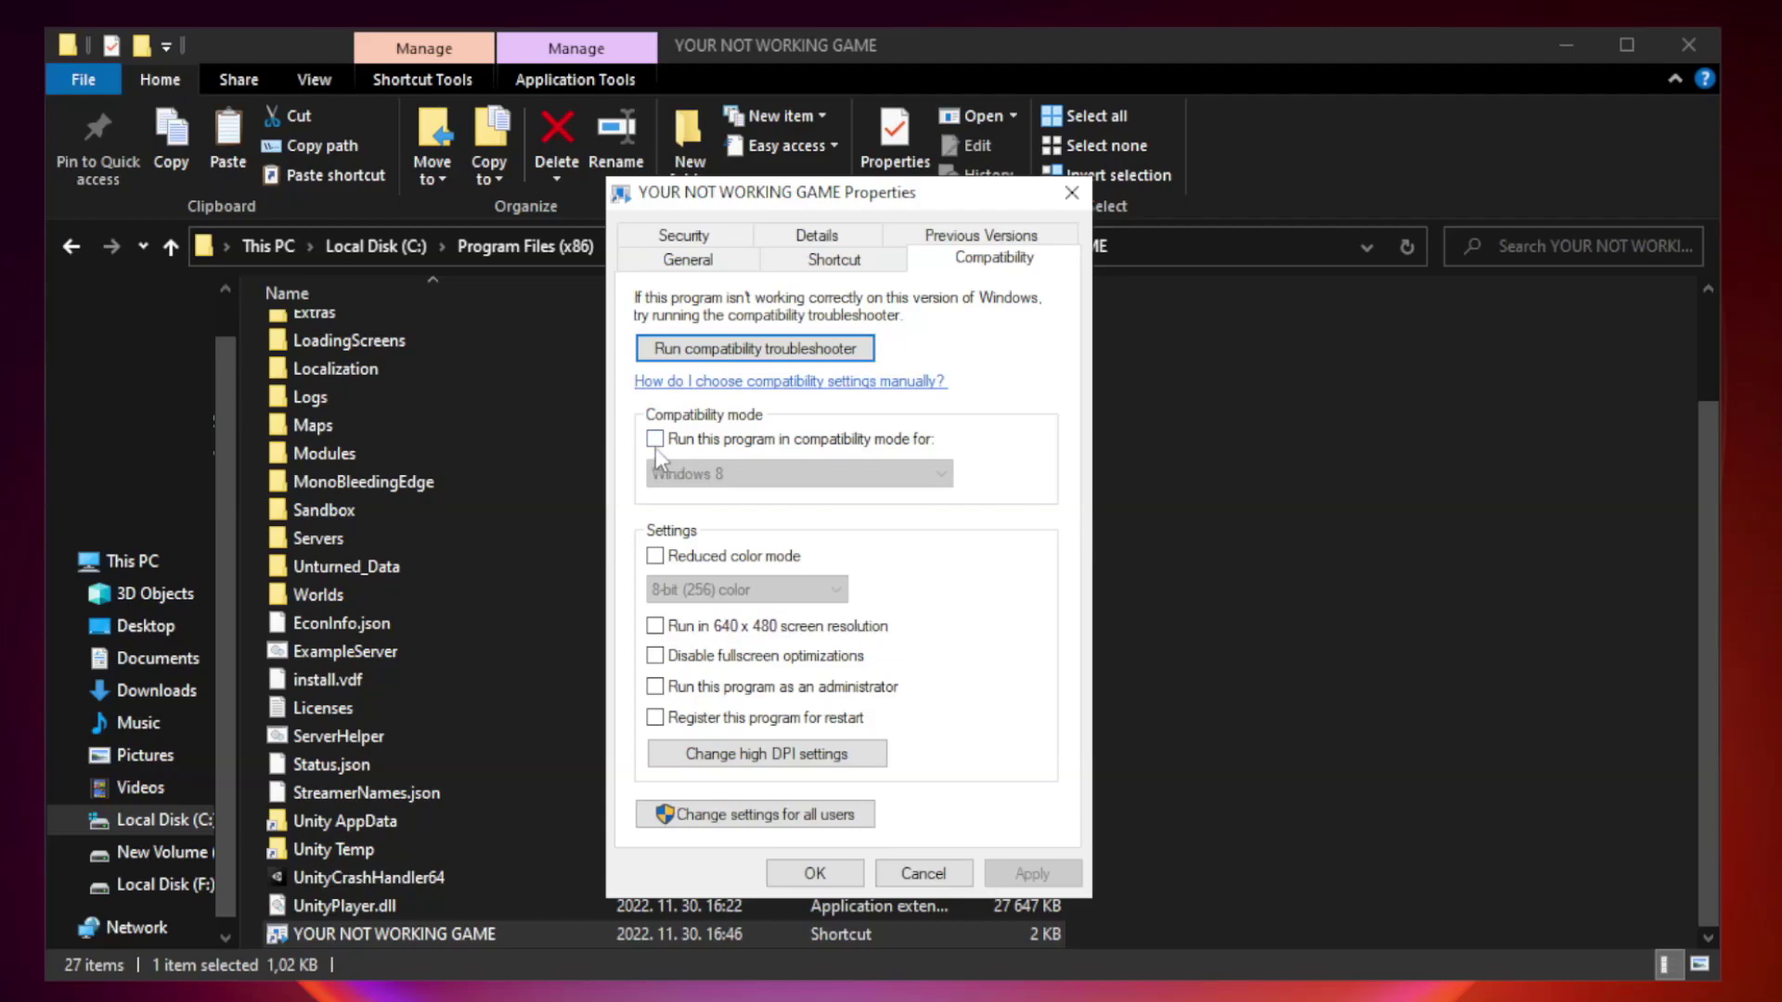
click(708, 442)
click(801, 475)
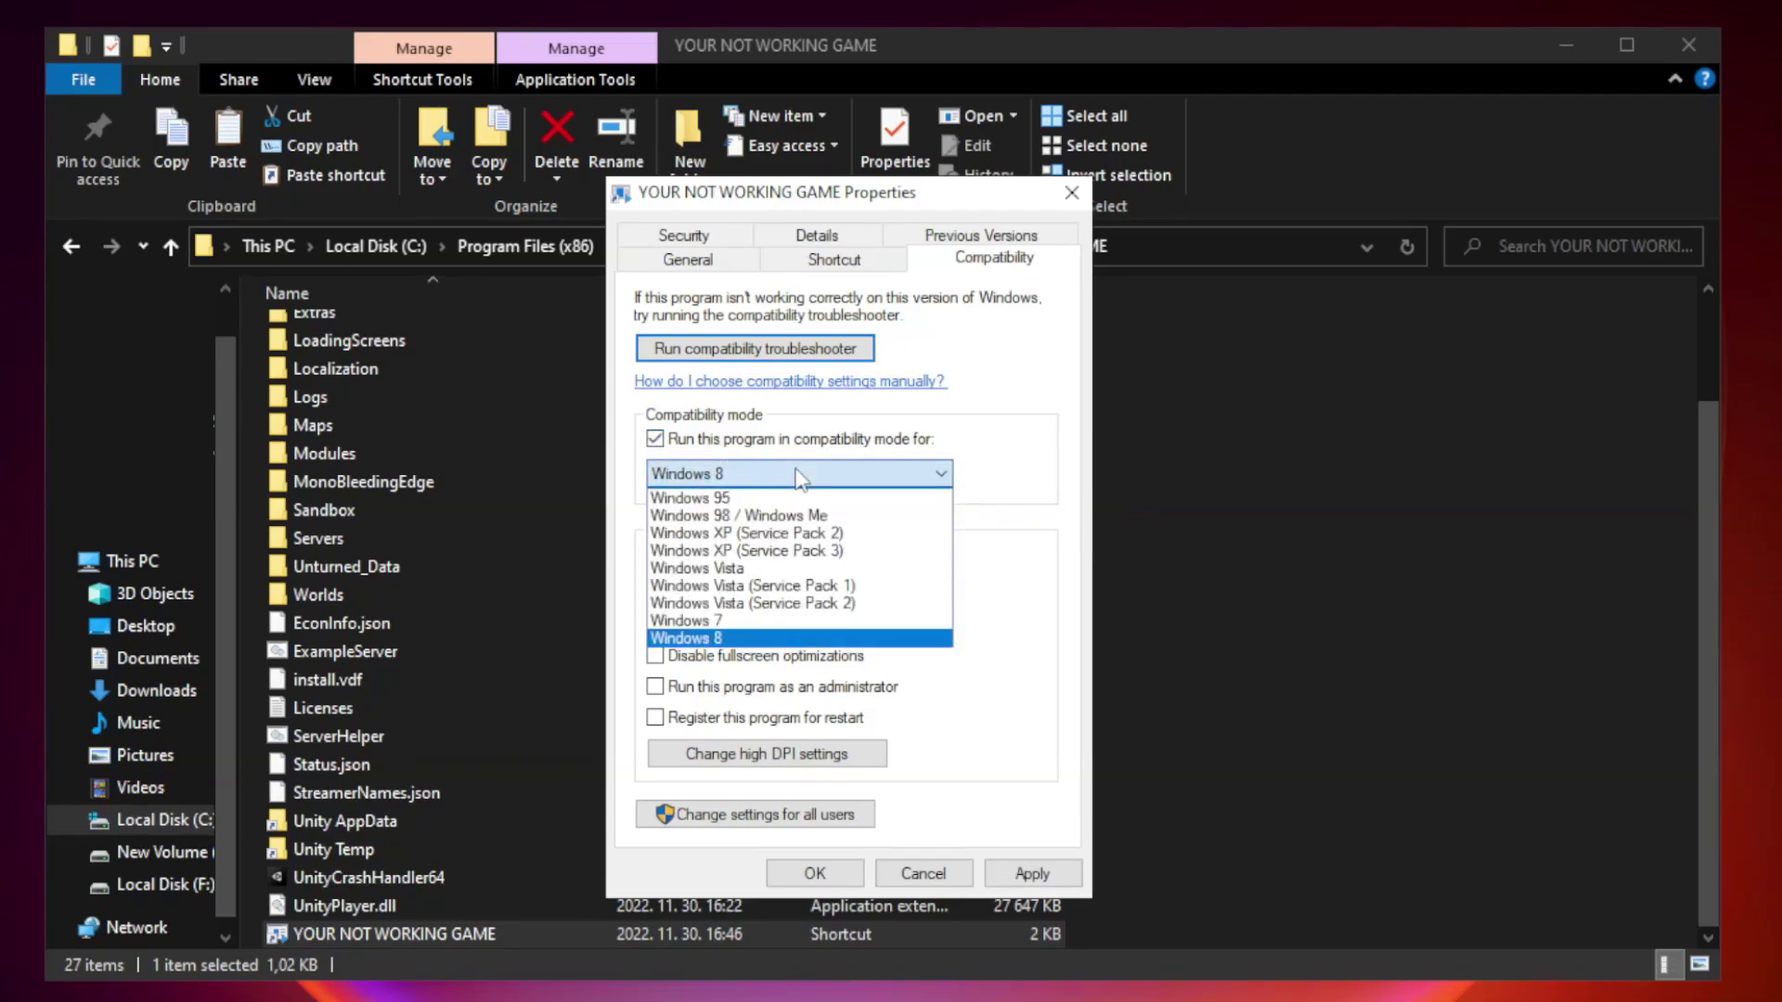
click(754, 638)
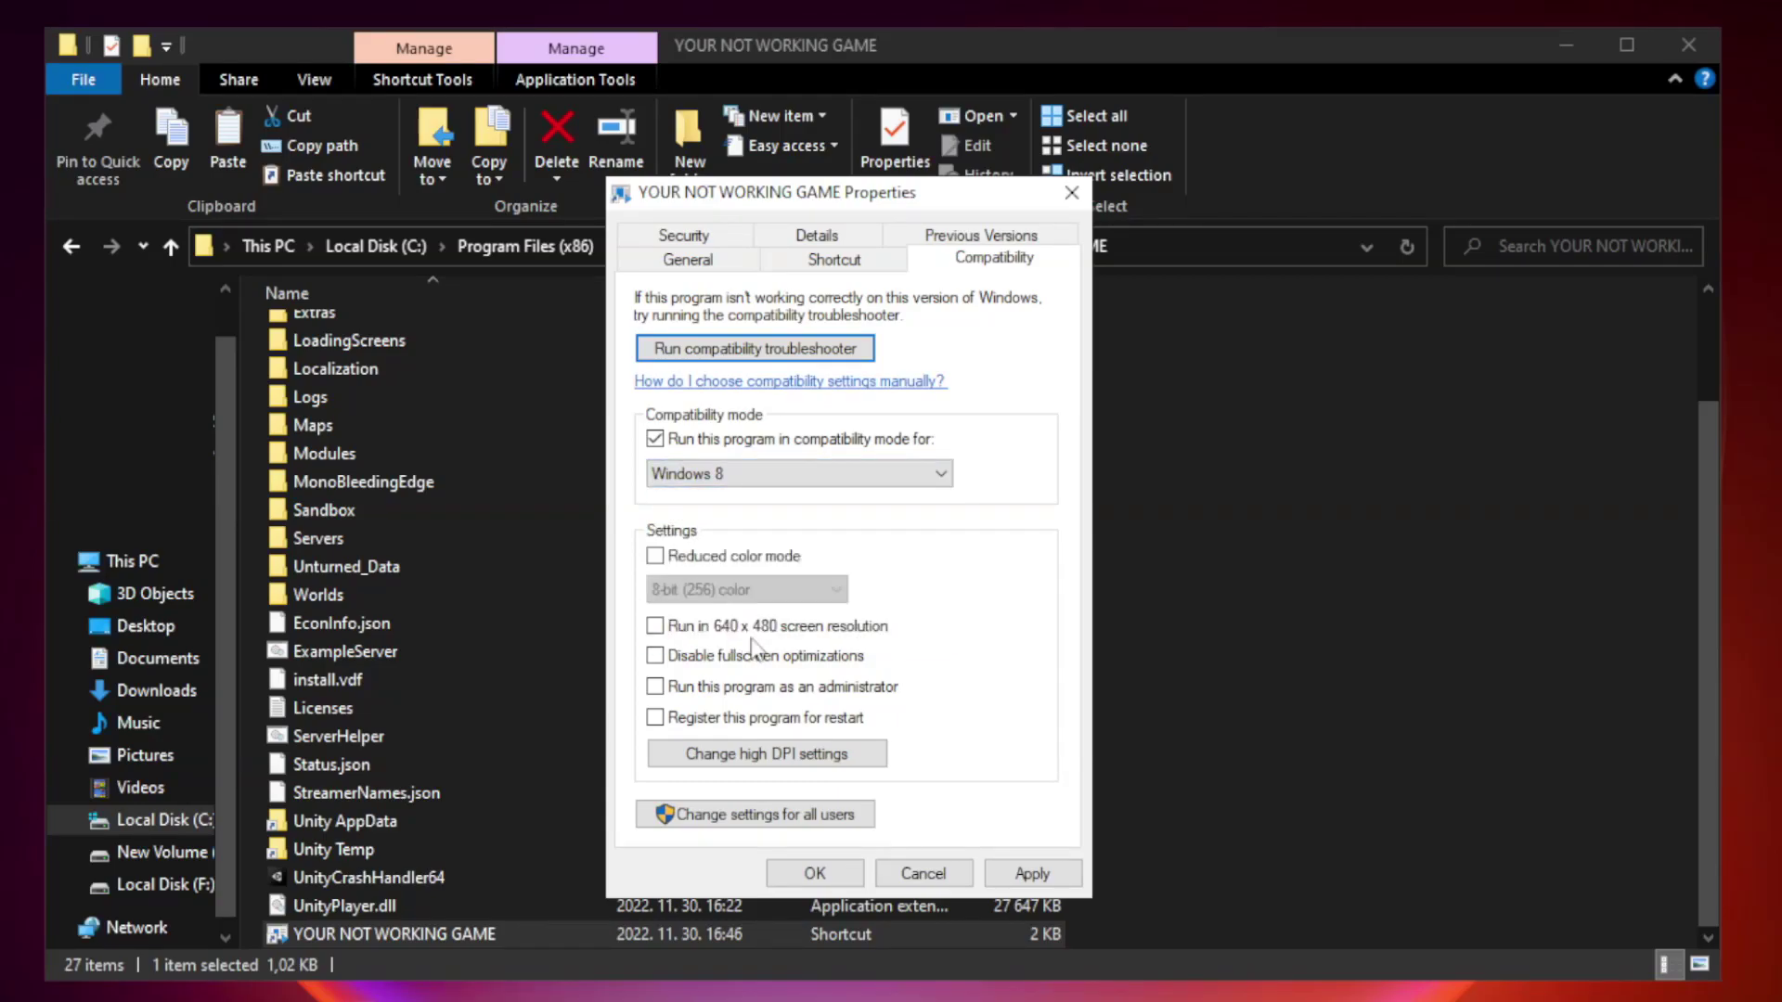
click(697, 661)
click(703, 698)
click(1025, 876)
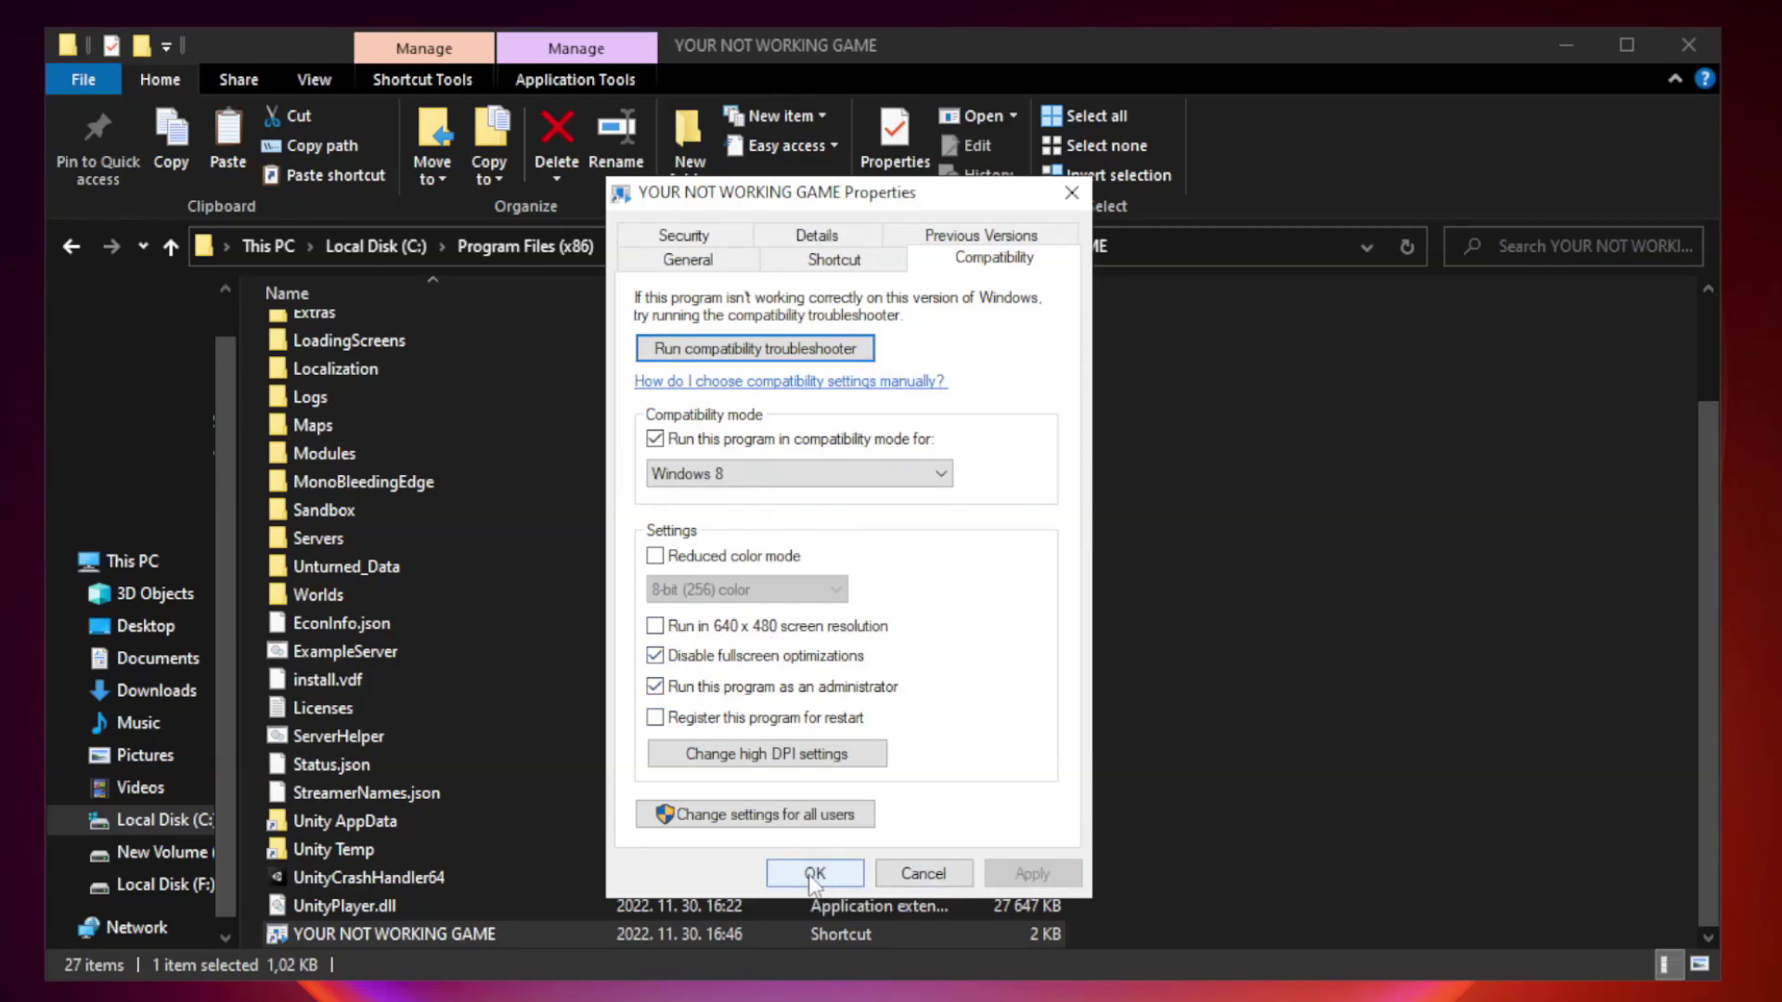
click(814, 875)
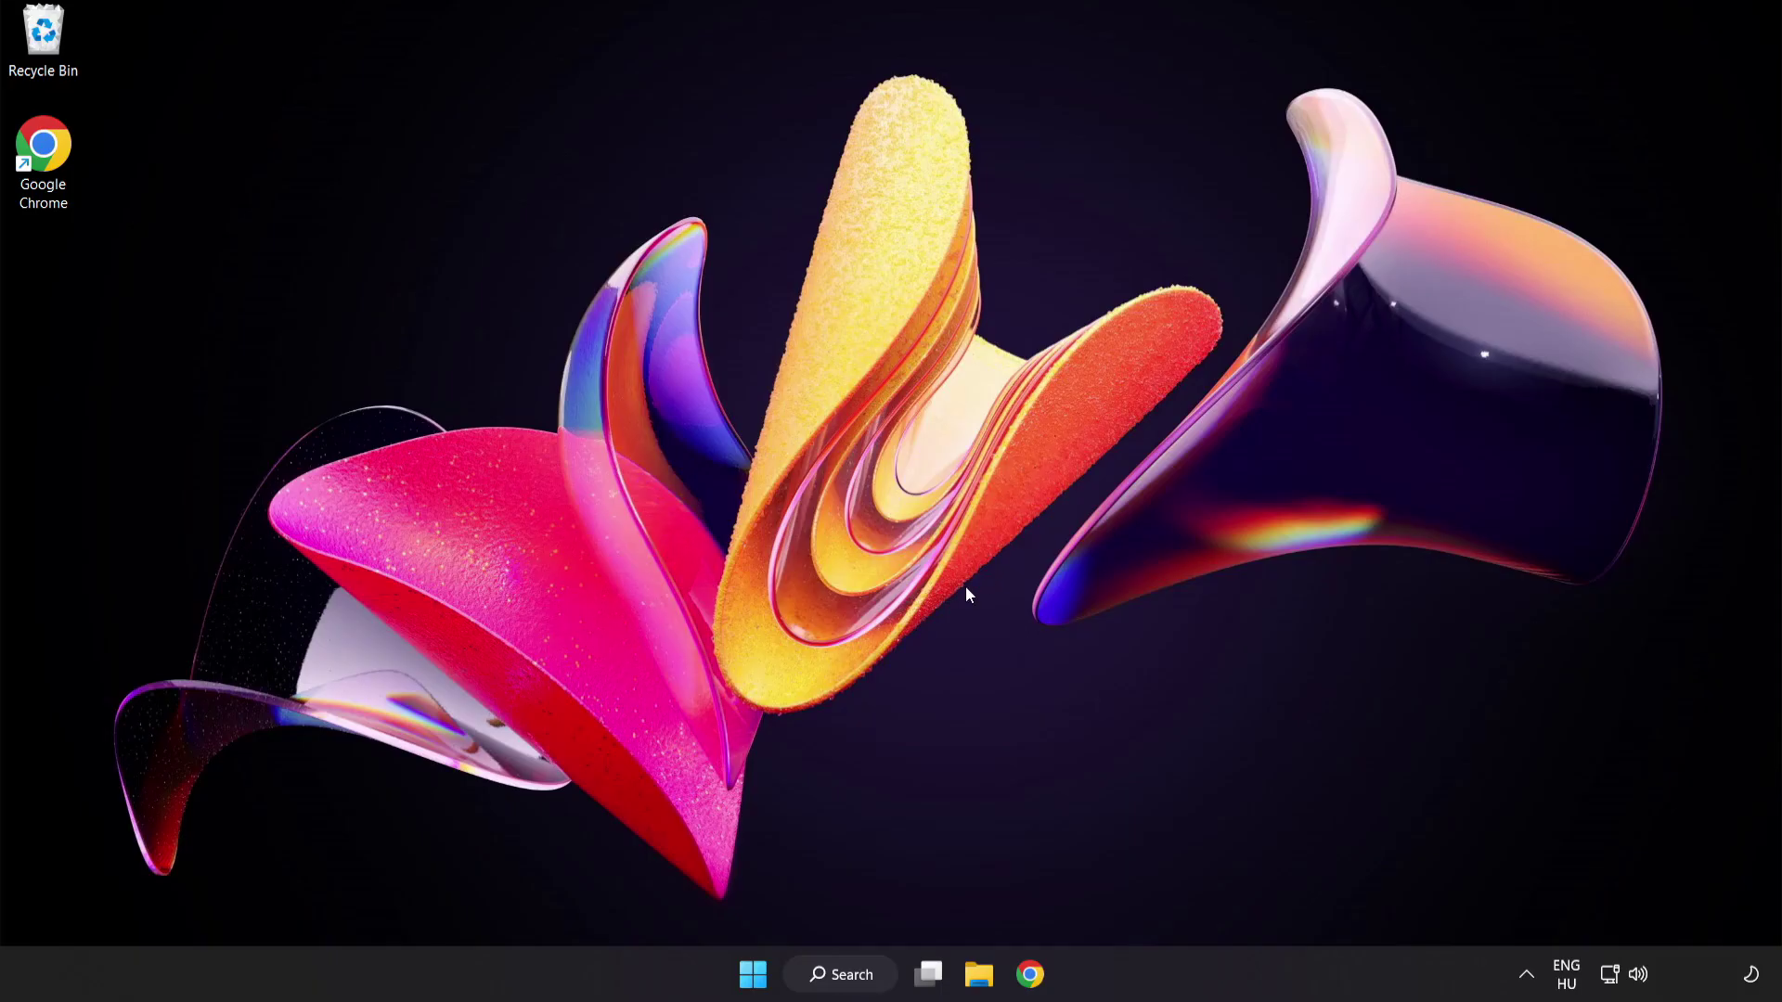
Launch Task Manager from the Start button's right-click menu
right_click(760, 981)
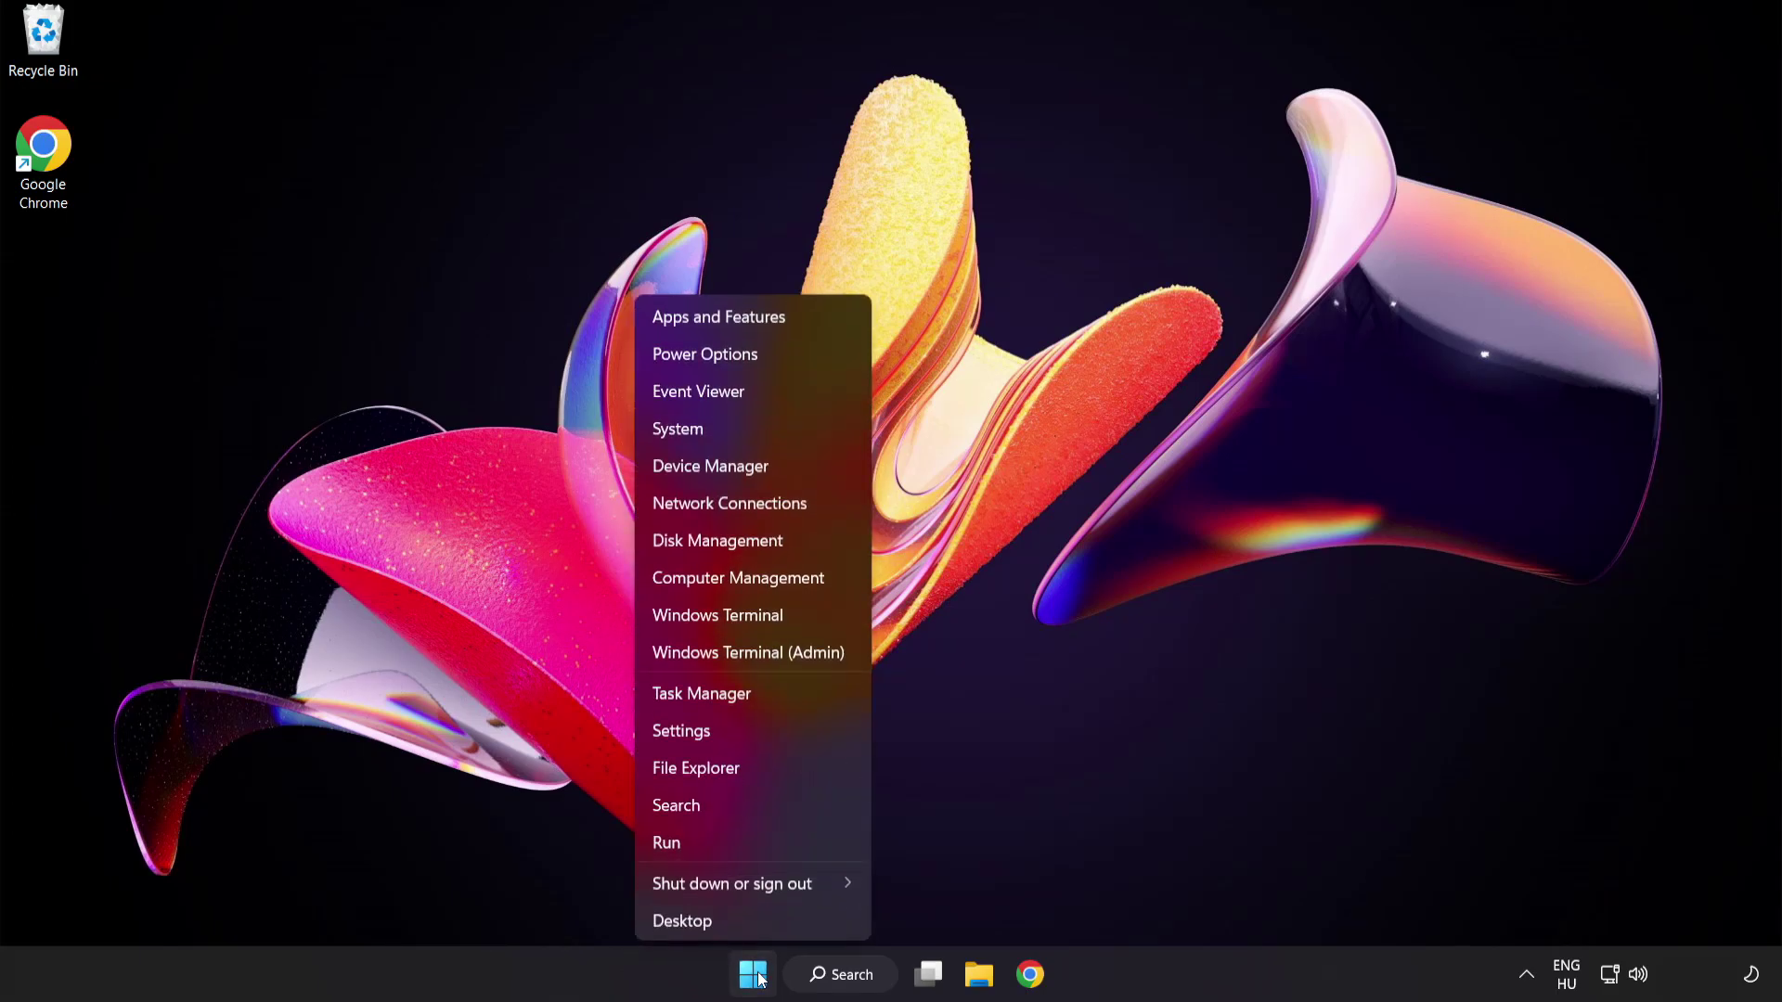
click(771, 694)
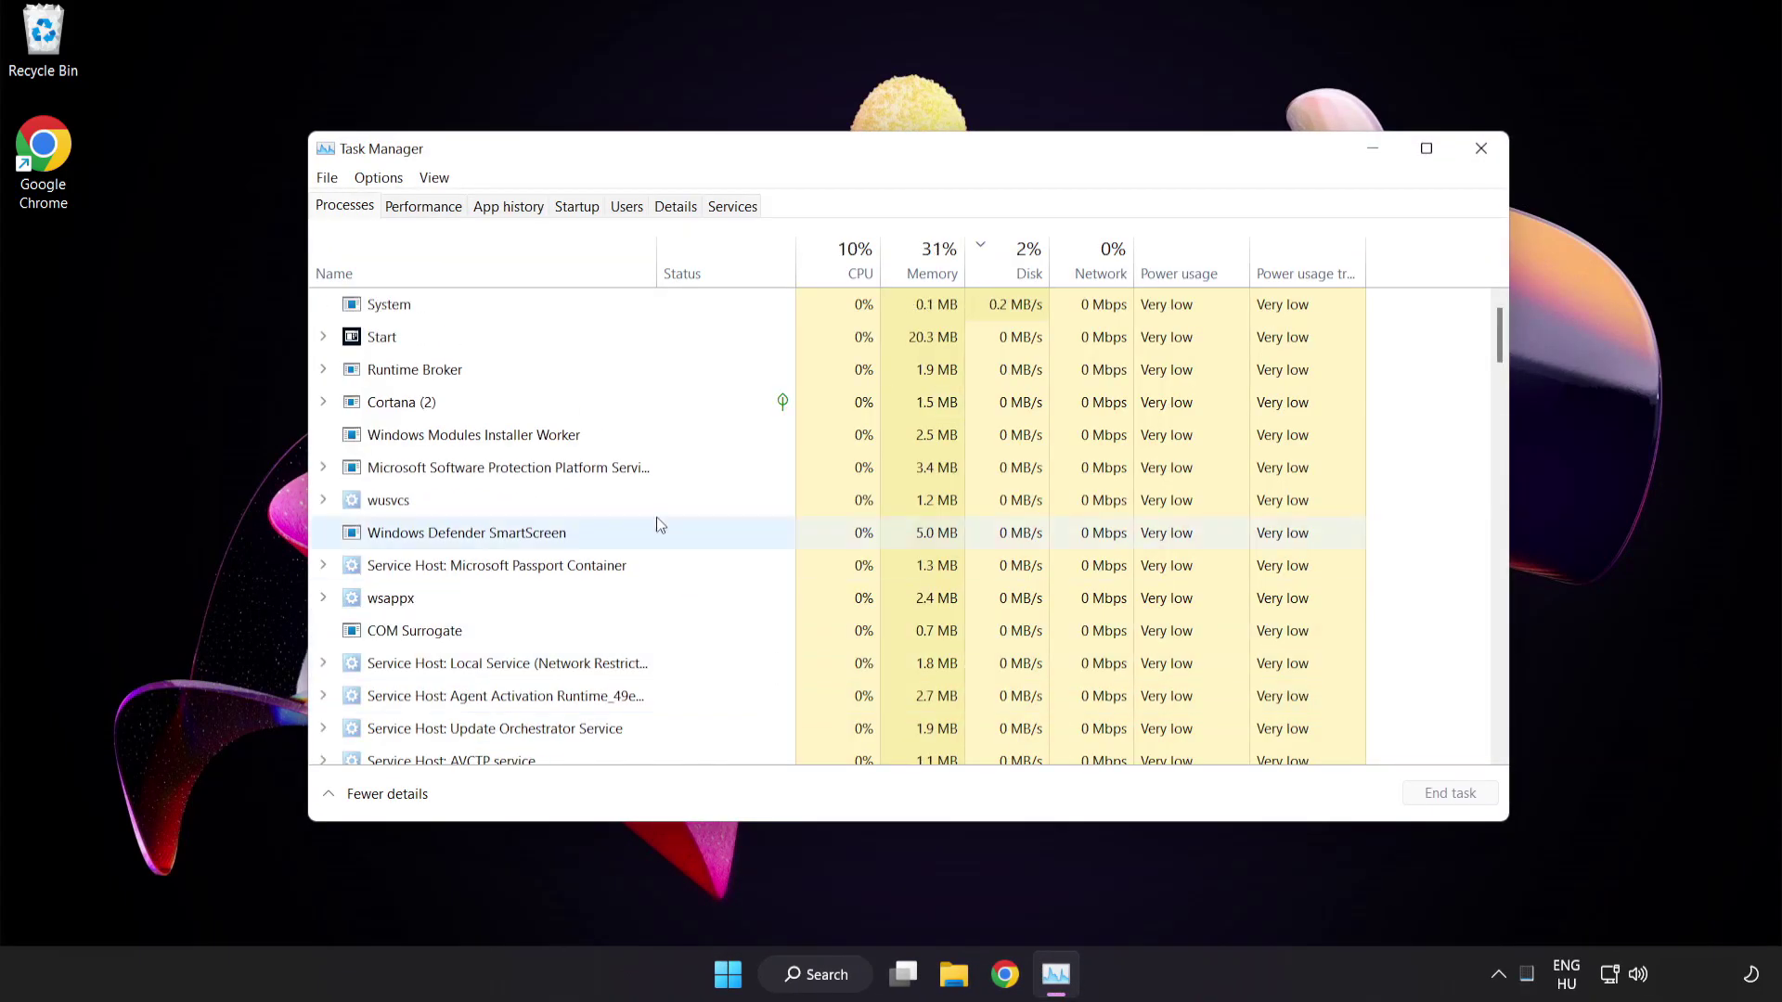
On the Startup tab, disable Cortana, Phone Link, Terminal and the Windows Security notification icon
click(578, 206)
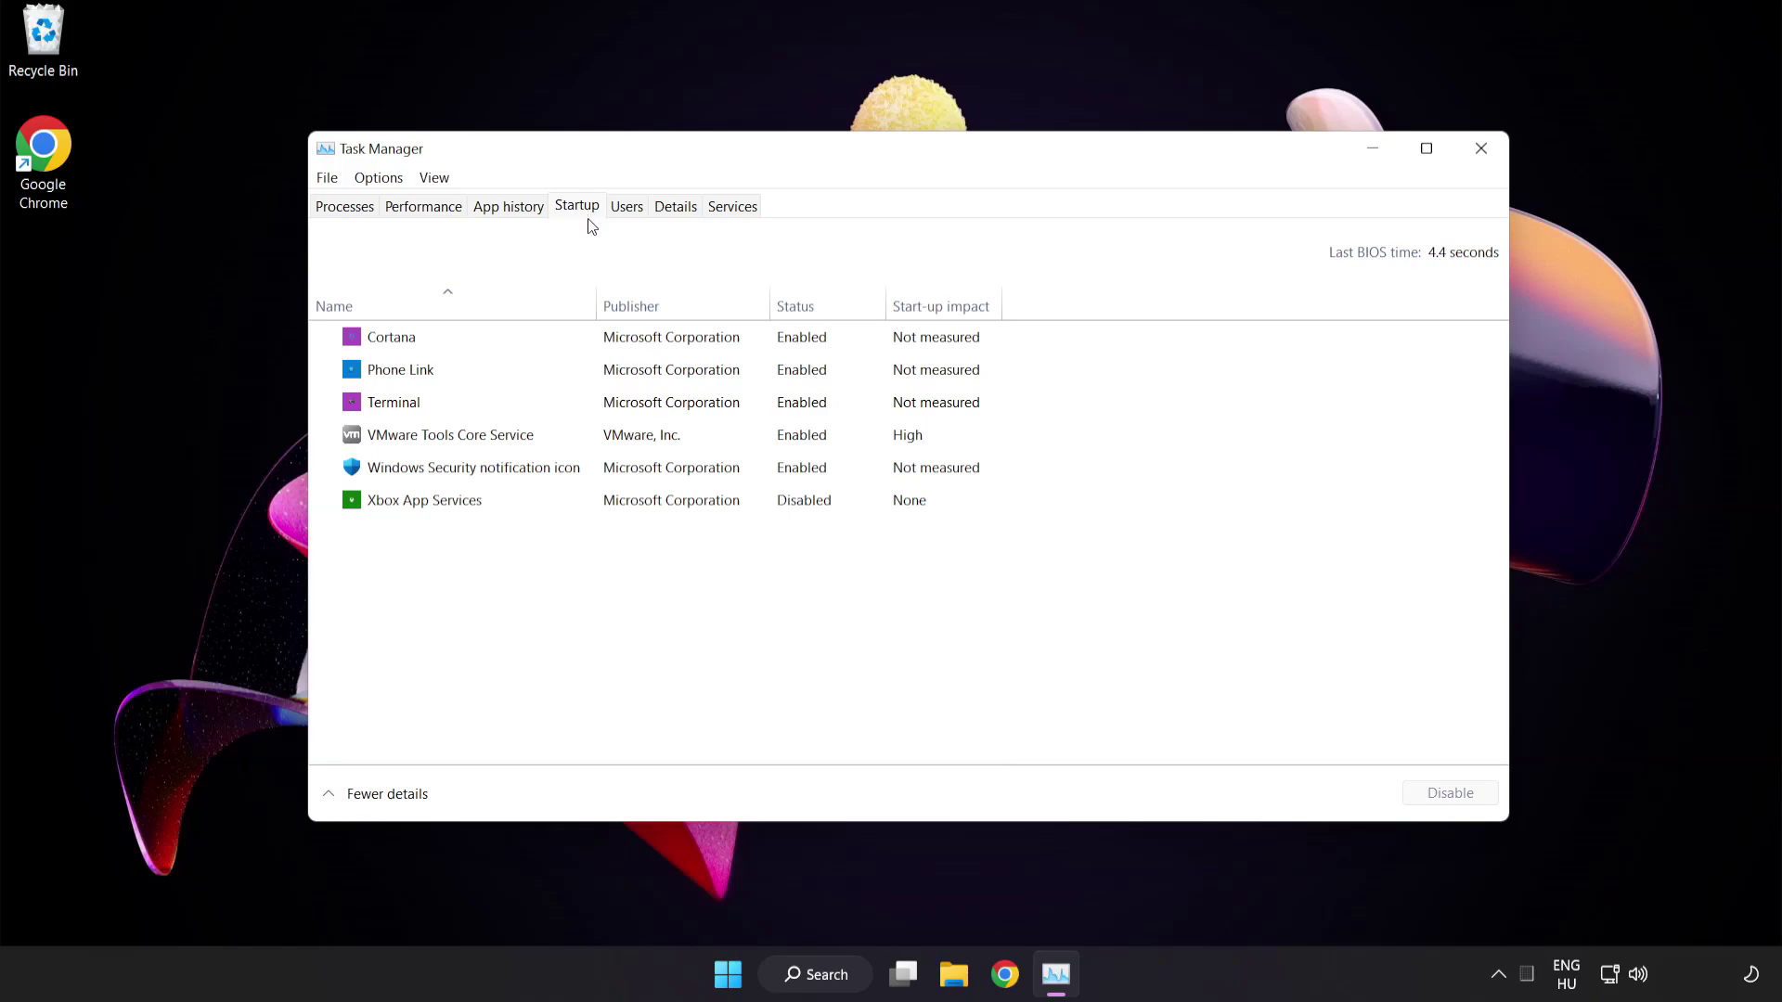
click(589, 348)
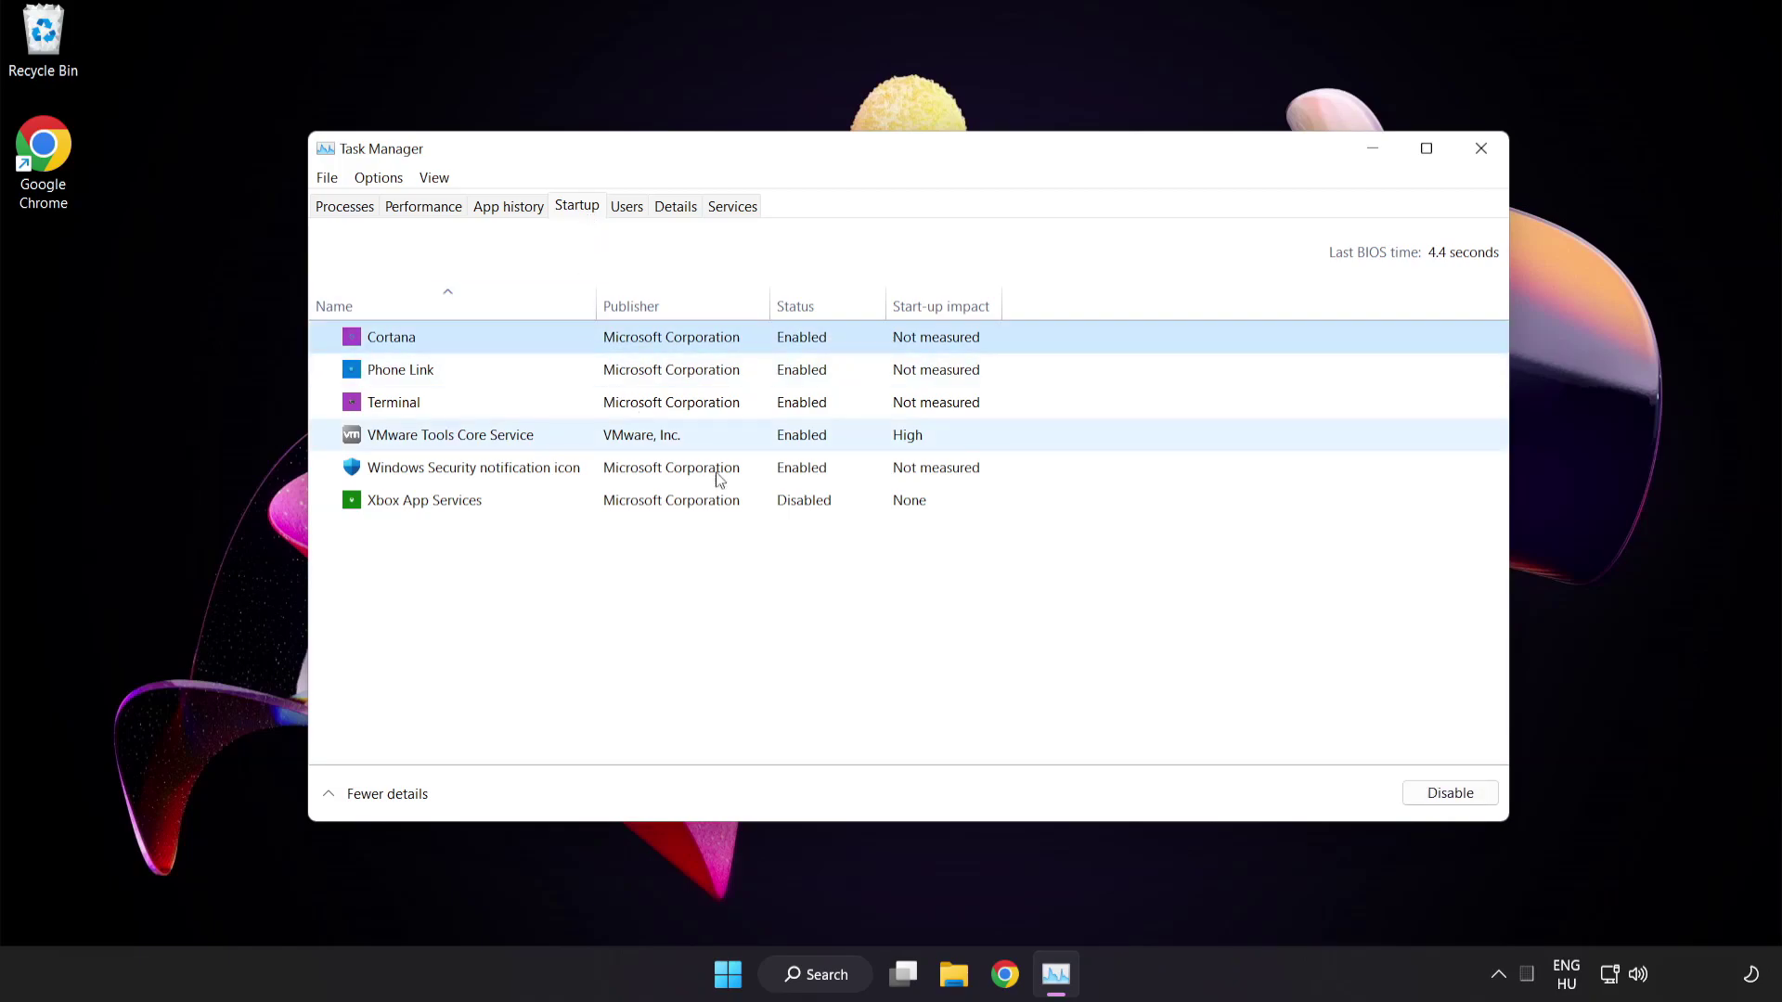
click(1460, 802)
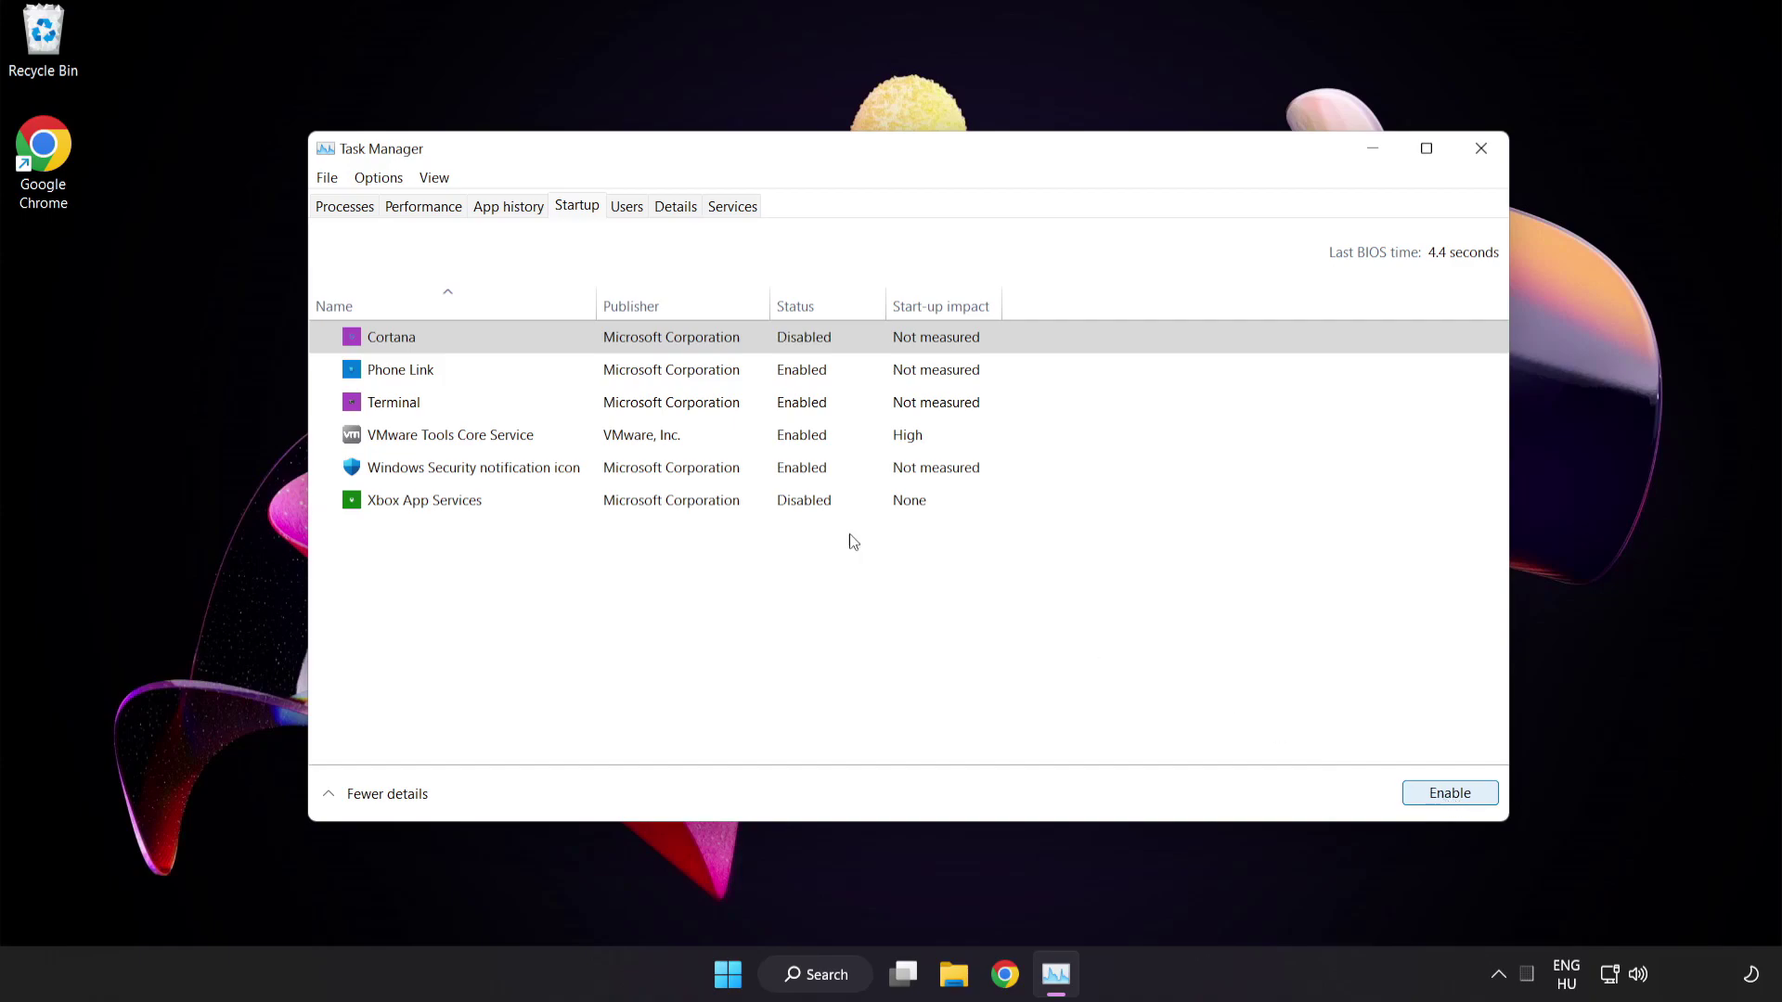
click(551, 371)
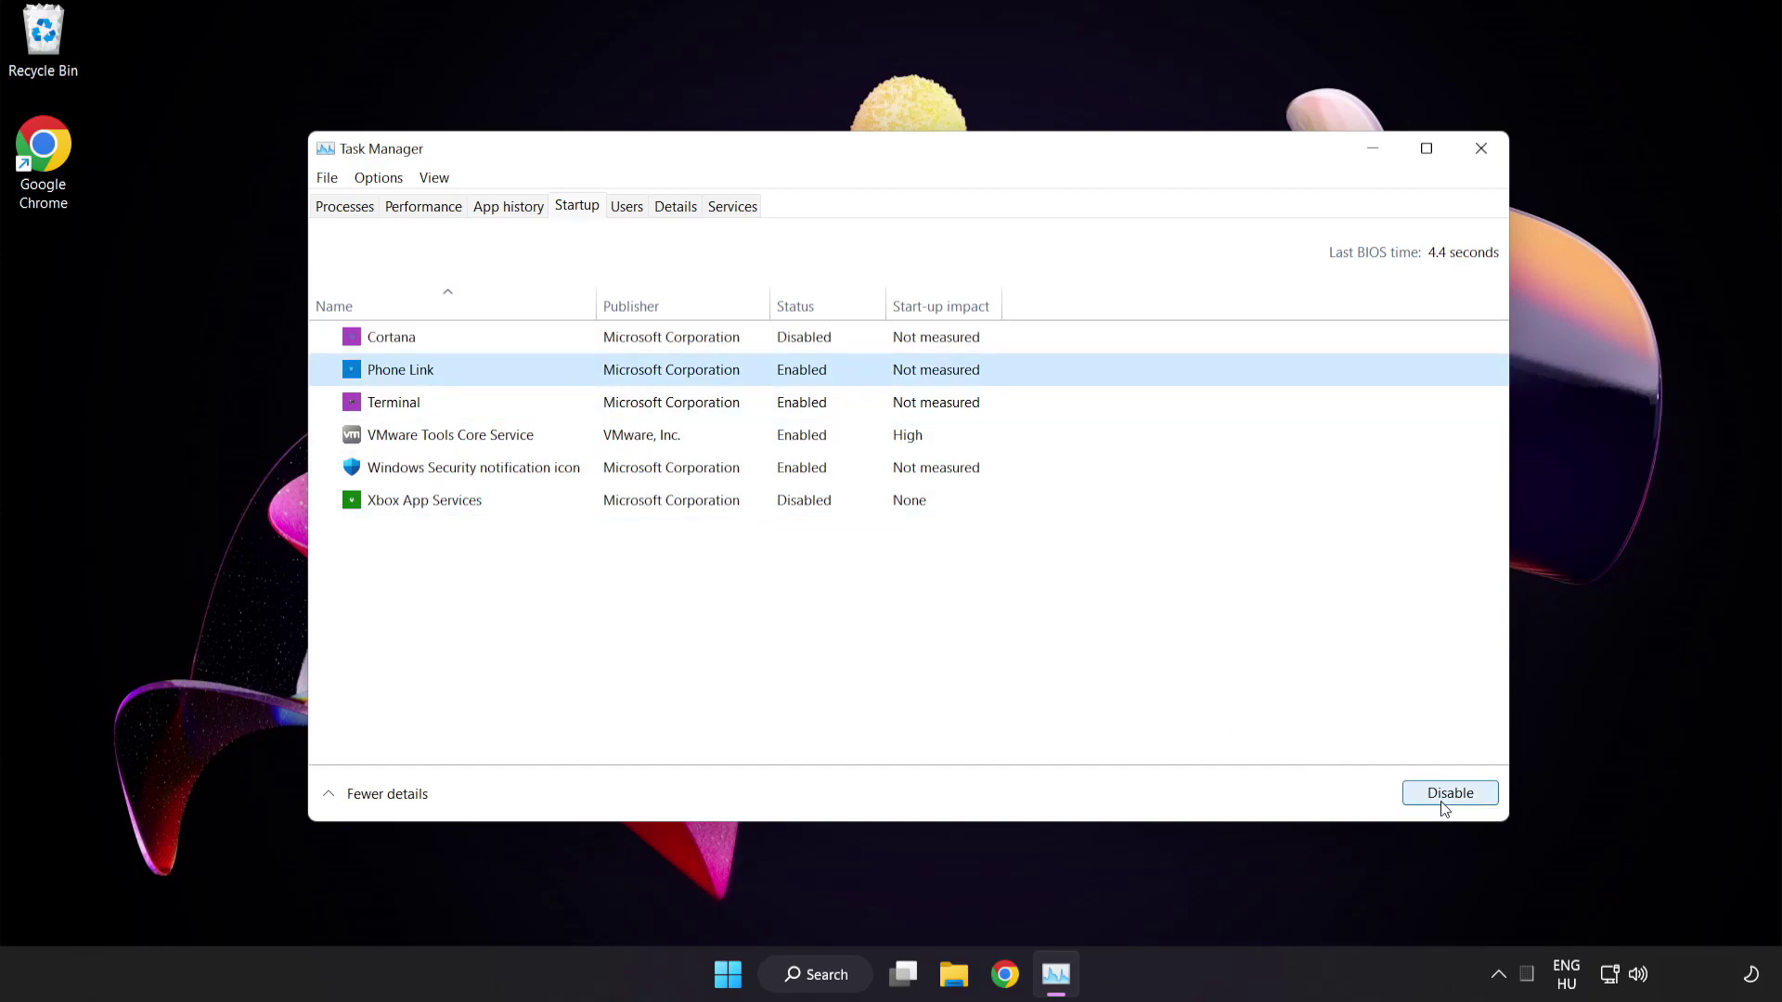
click(1442, 804)
click(564, 404)
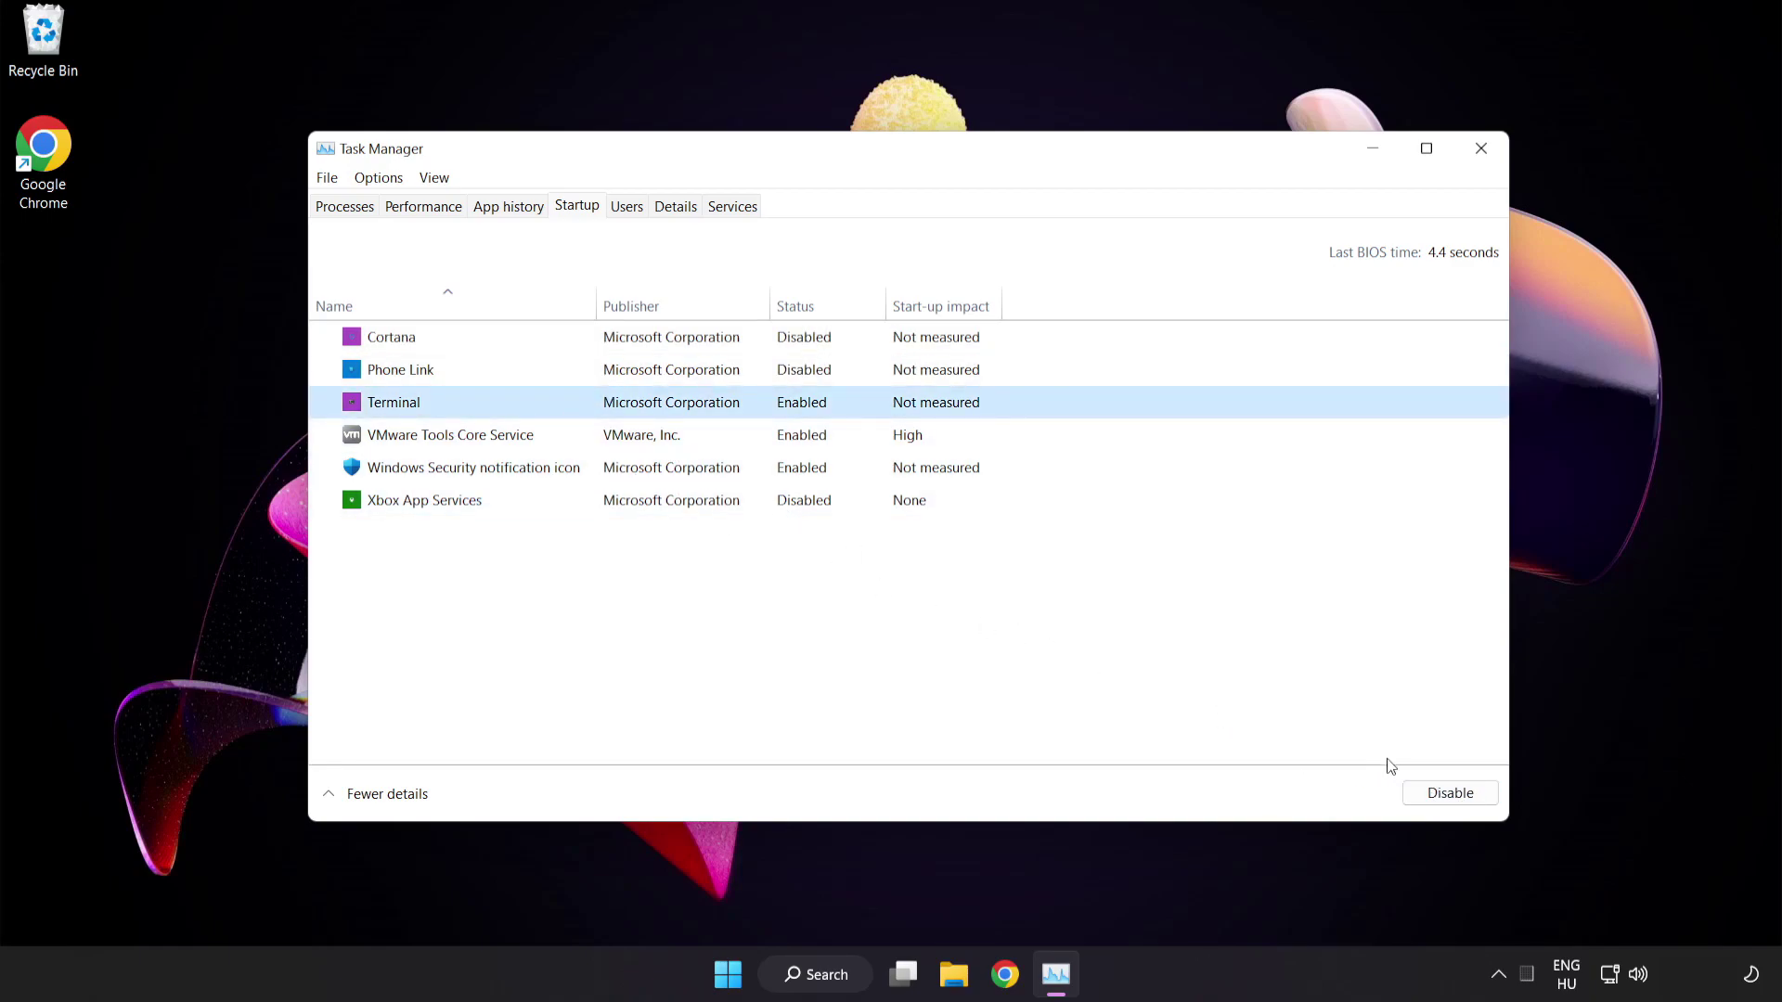
click(1443, 794)
click(600, 468)
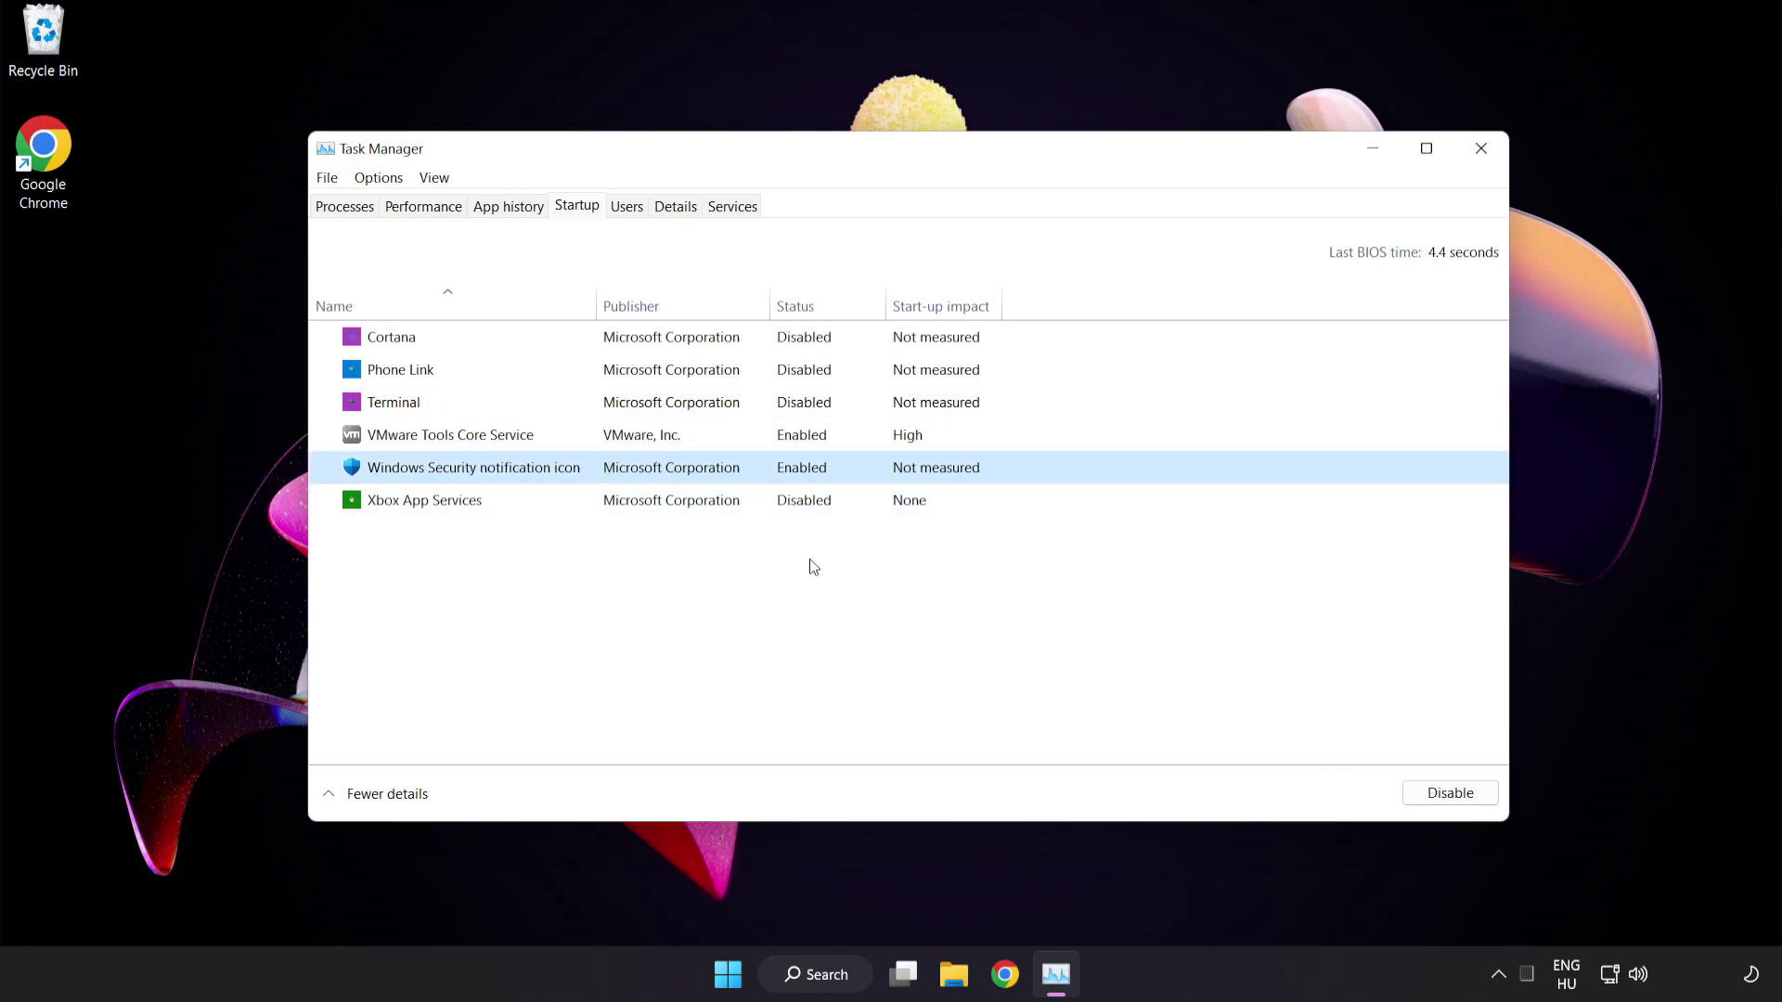
click(1435, 800)
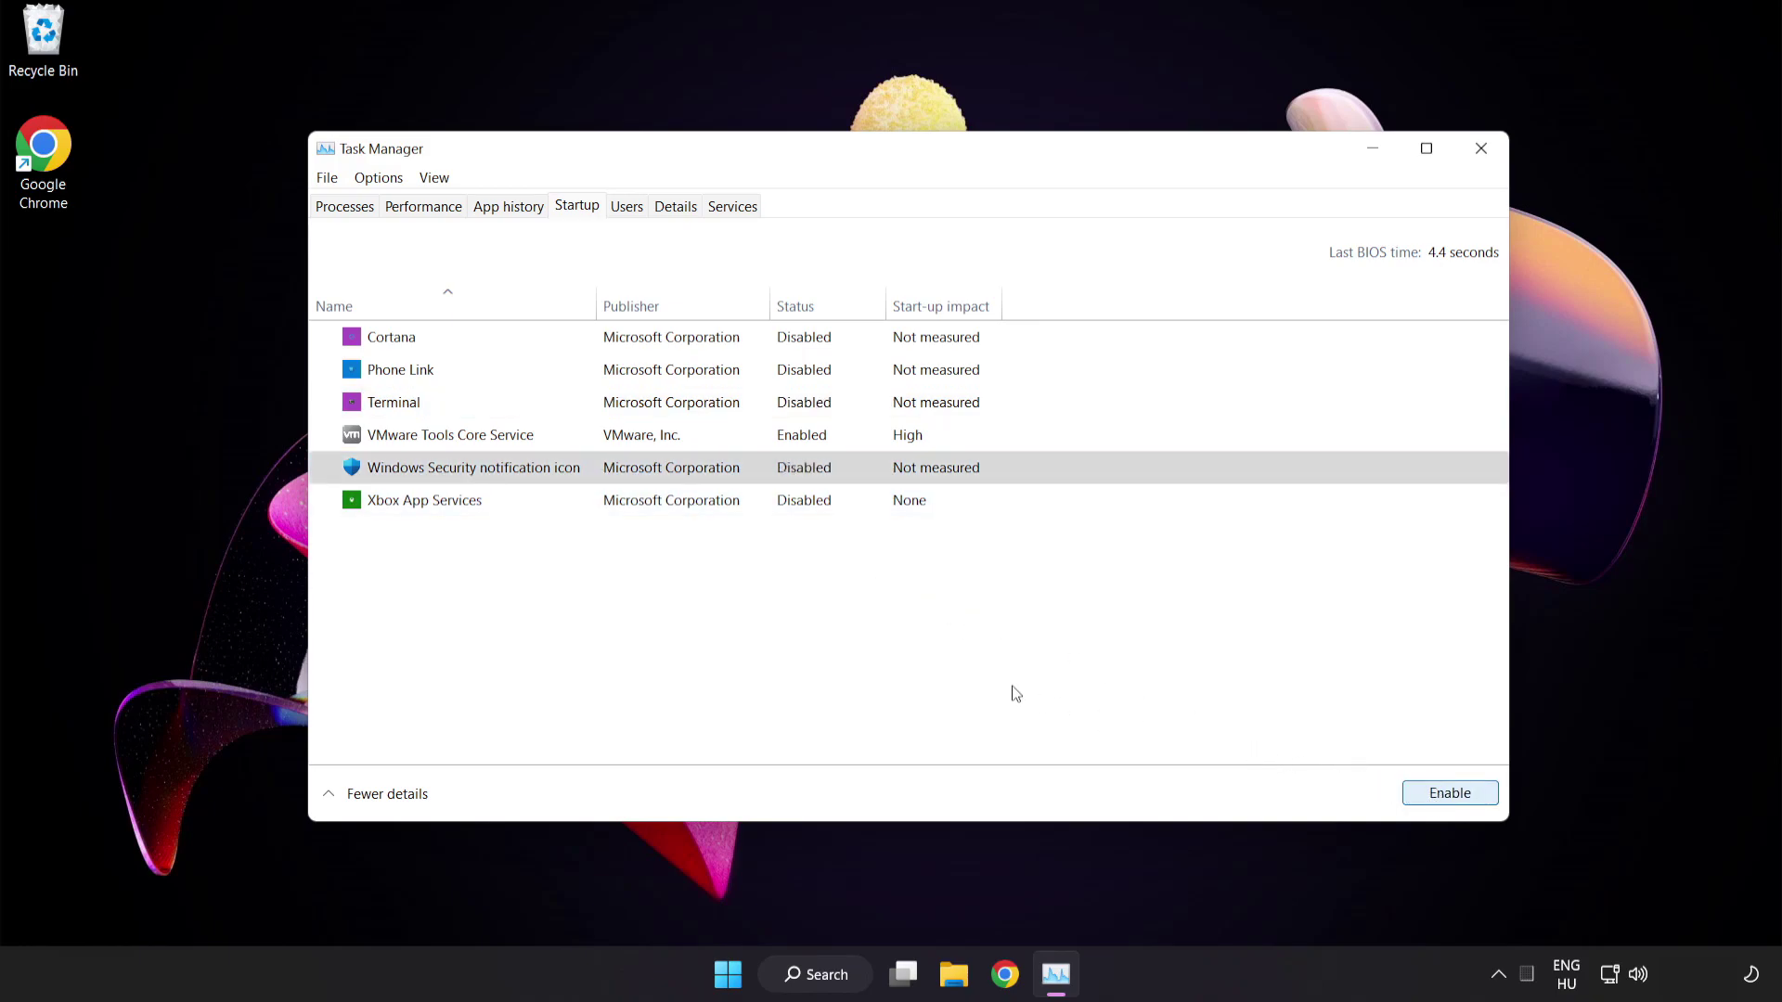
Close Task Manager and download the DirectX End-User Runtime Web Installer (dxwebsetup (1).exe) in Chrome
click(1482, 151)
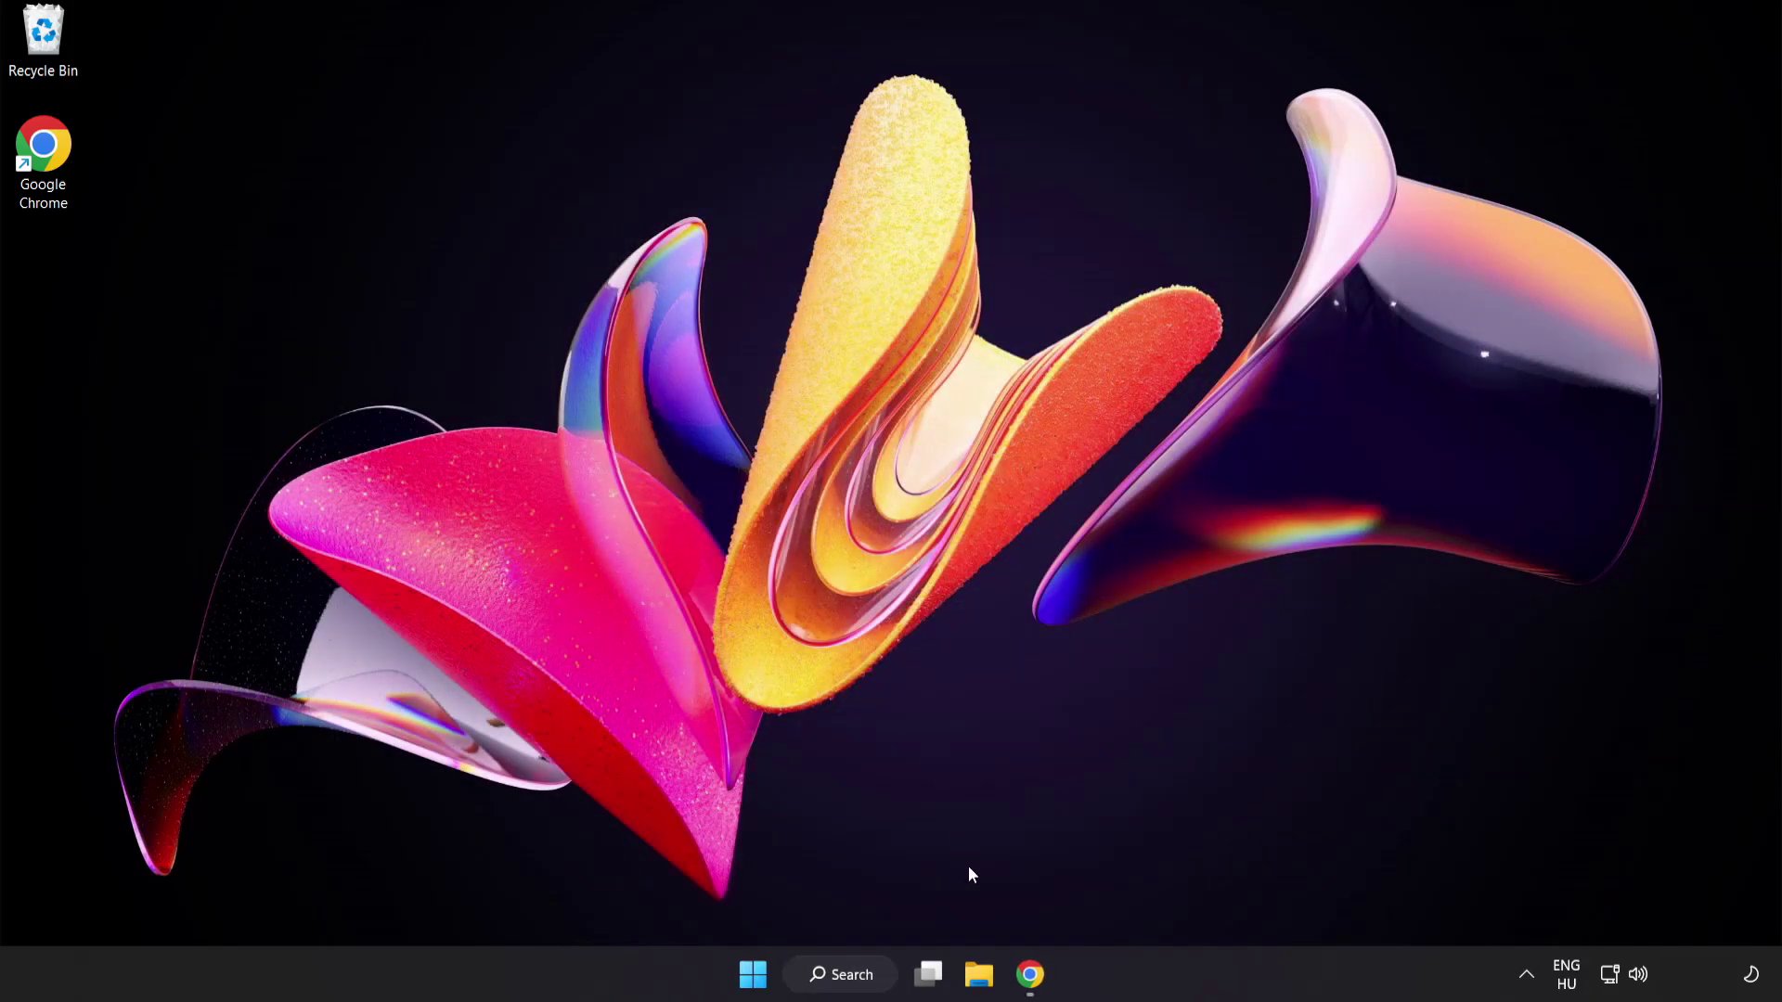
click(1030, 975)
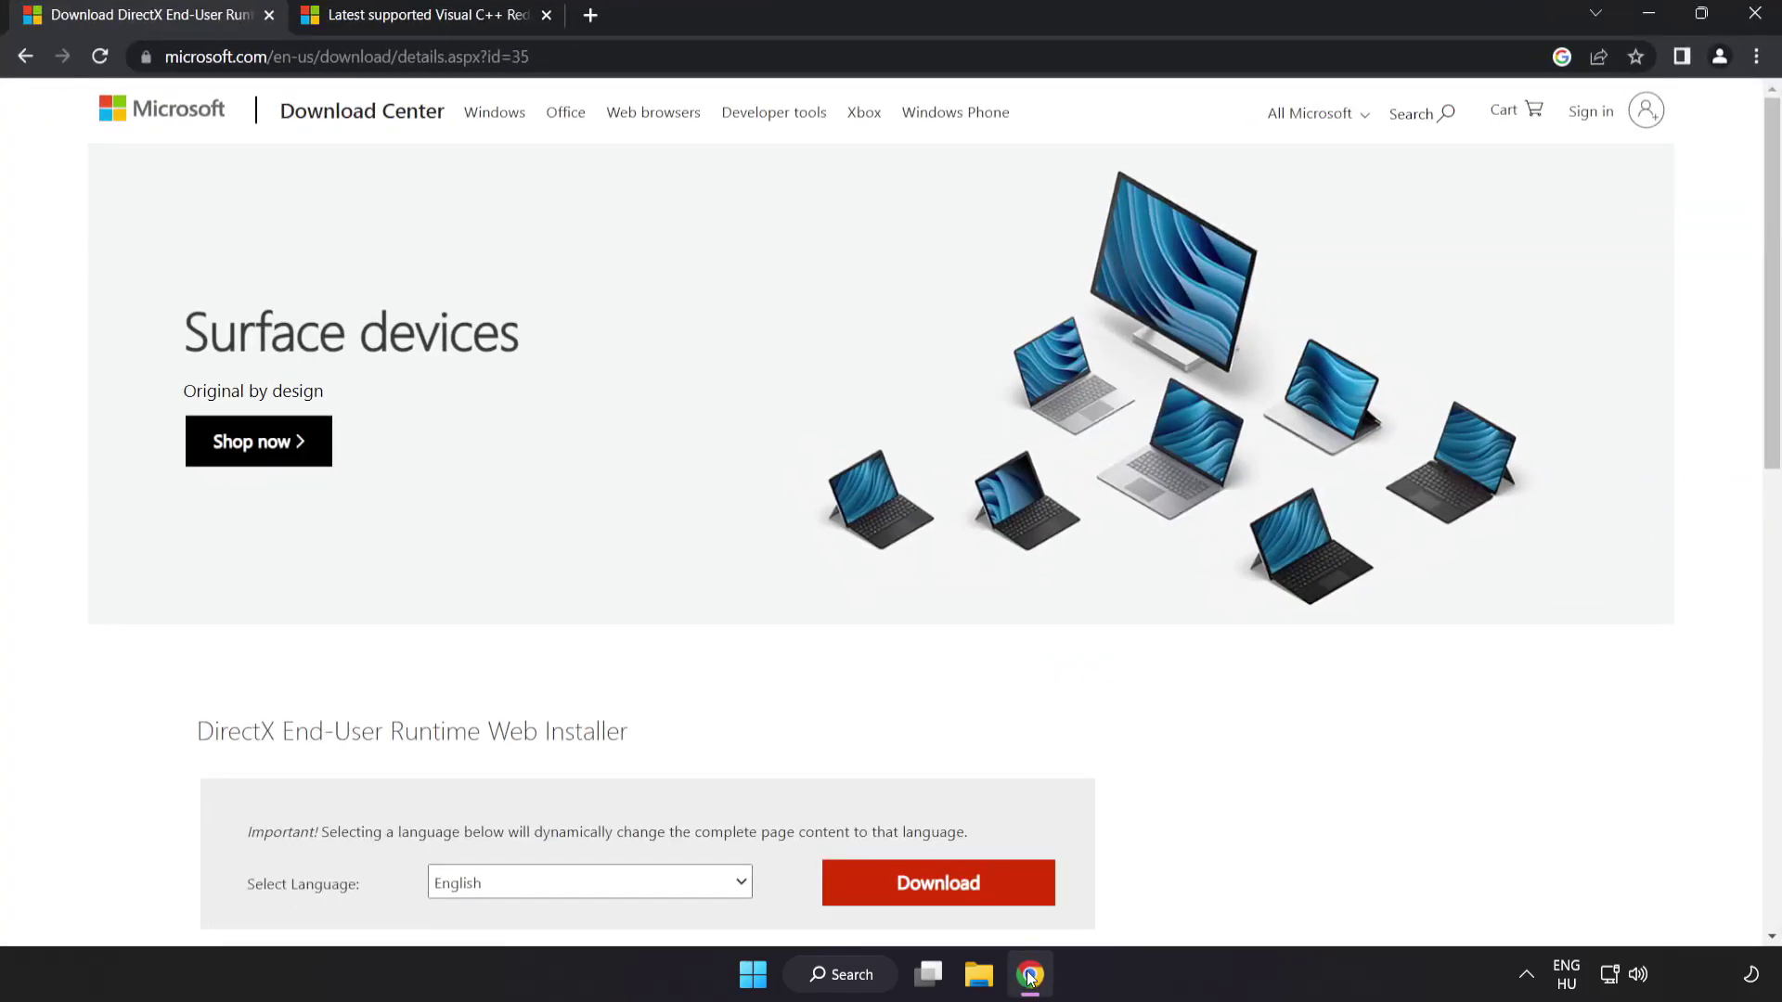
drag(501, 52, 639, 48)
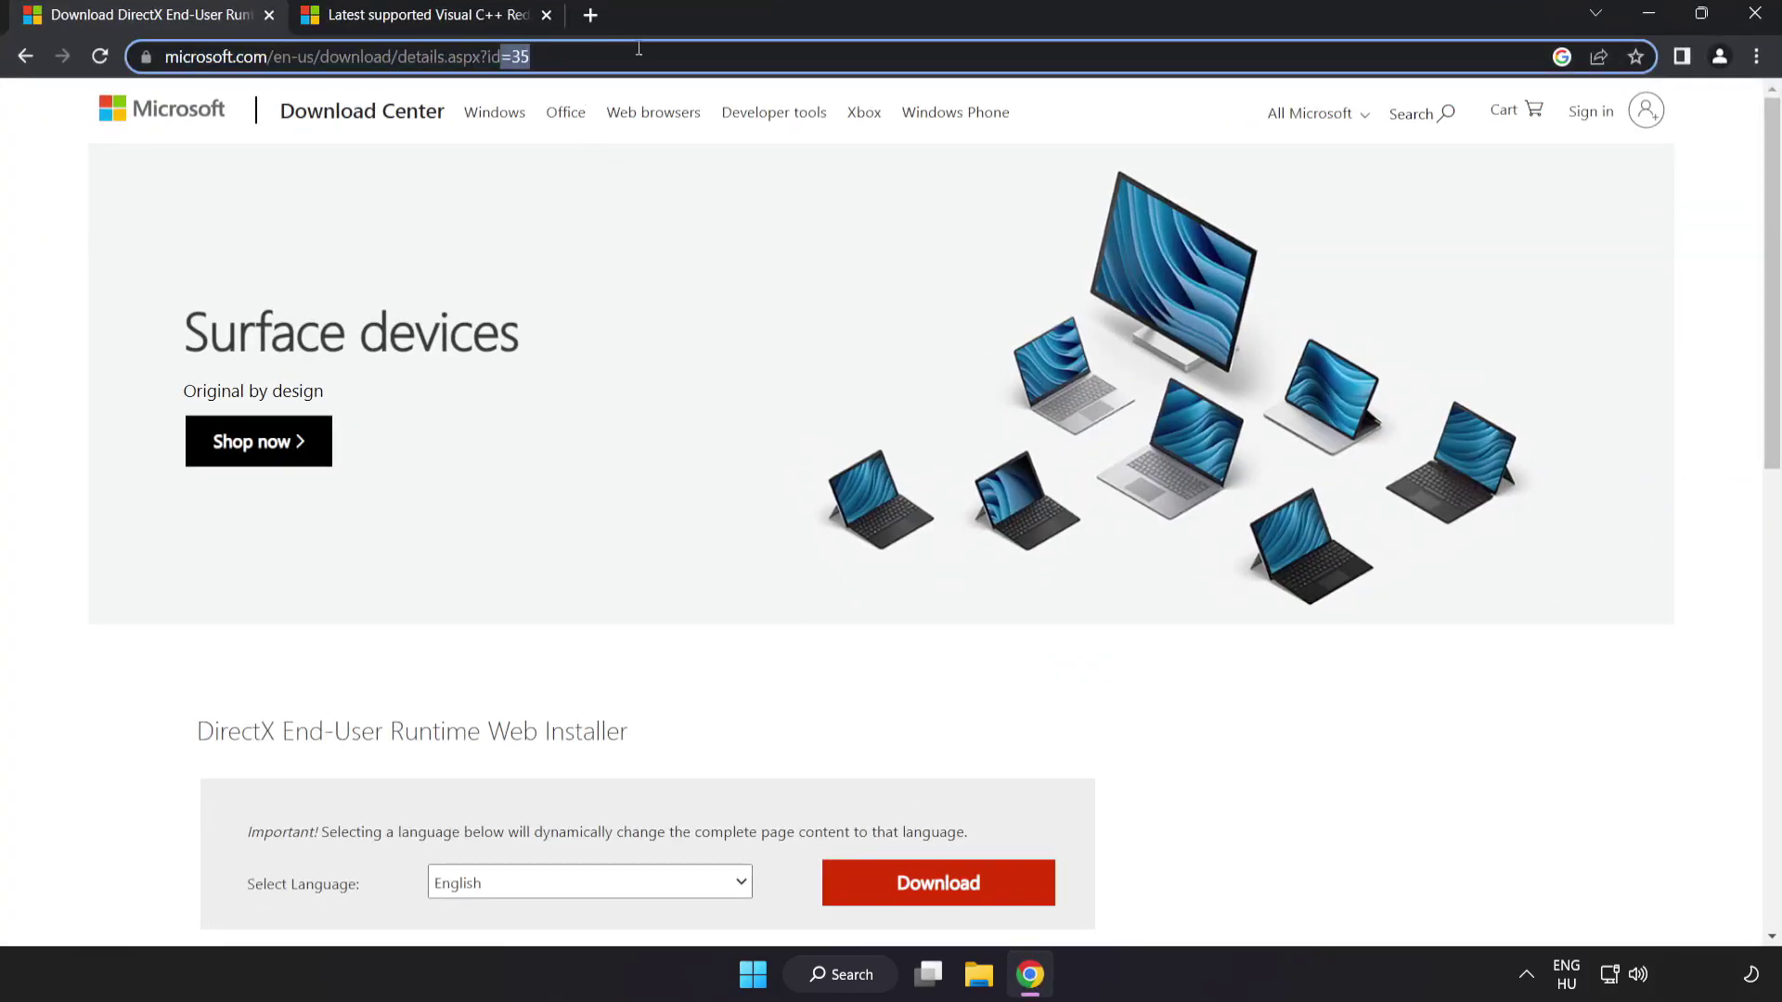
click(1240, 745)
scroll(923, 678, down, 2)
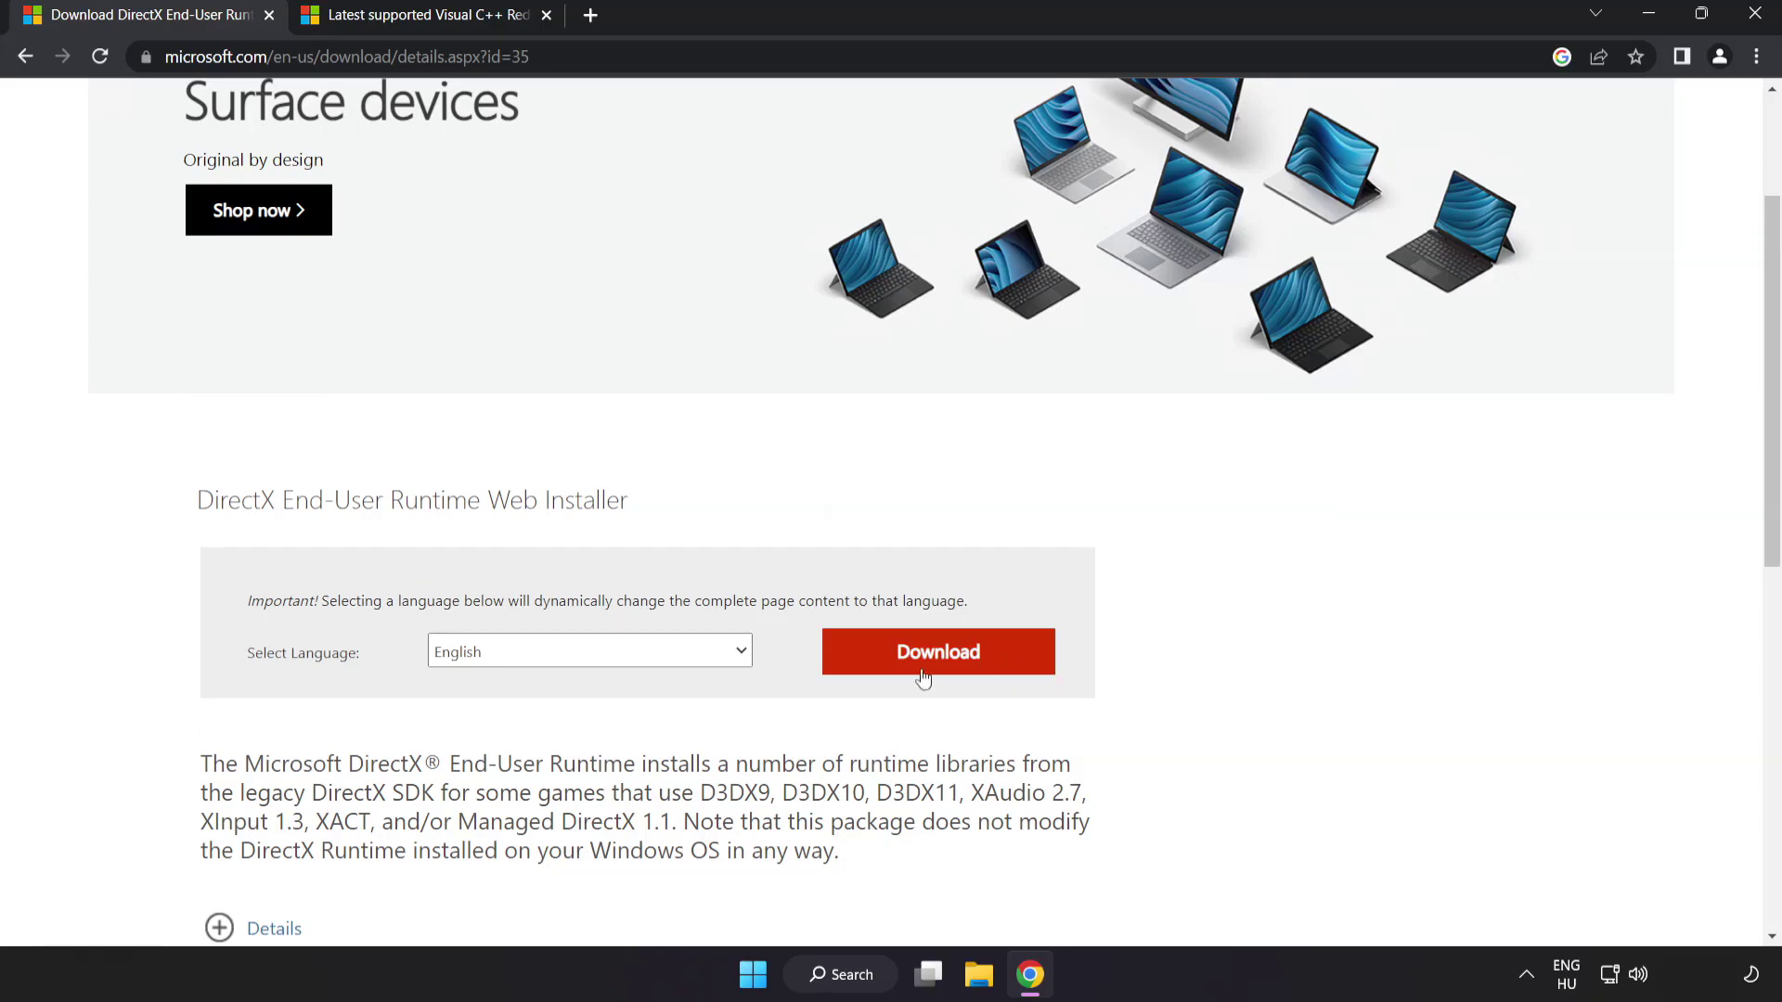
click(960, 670)
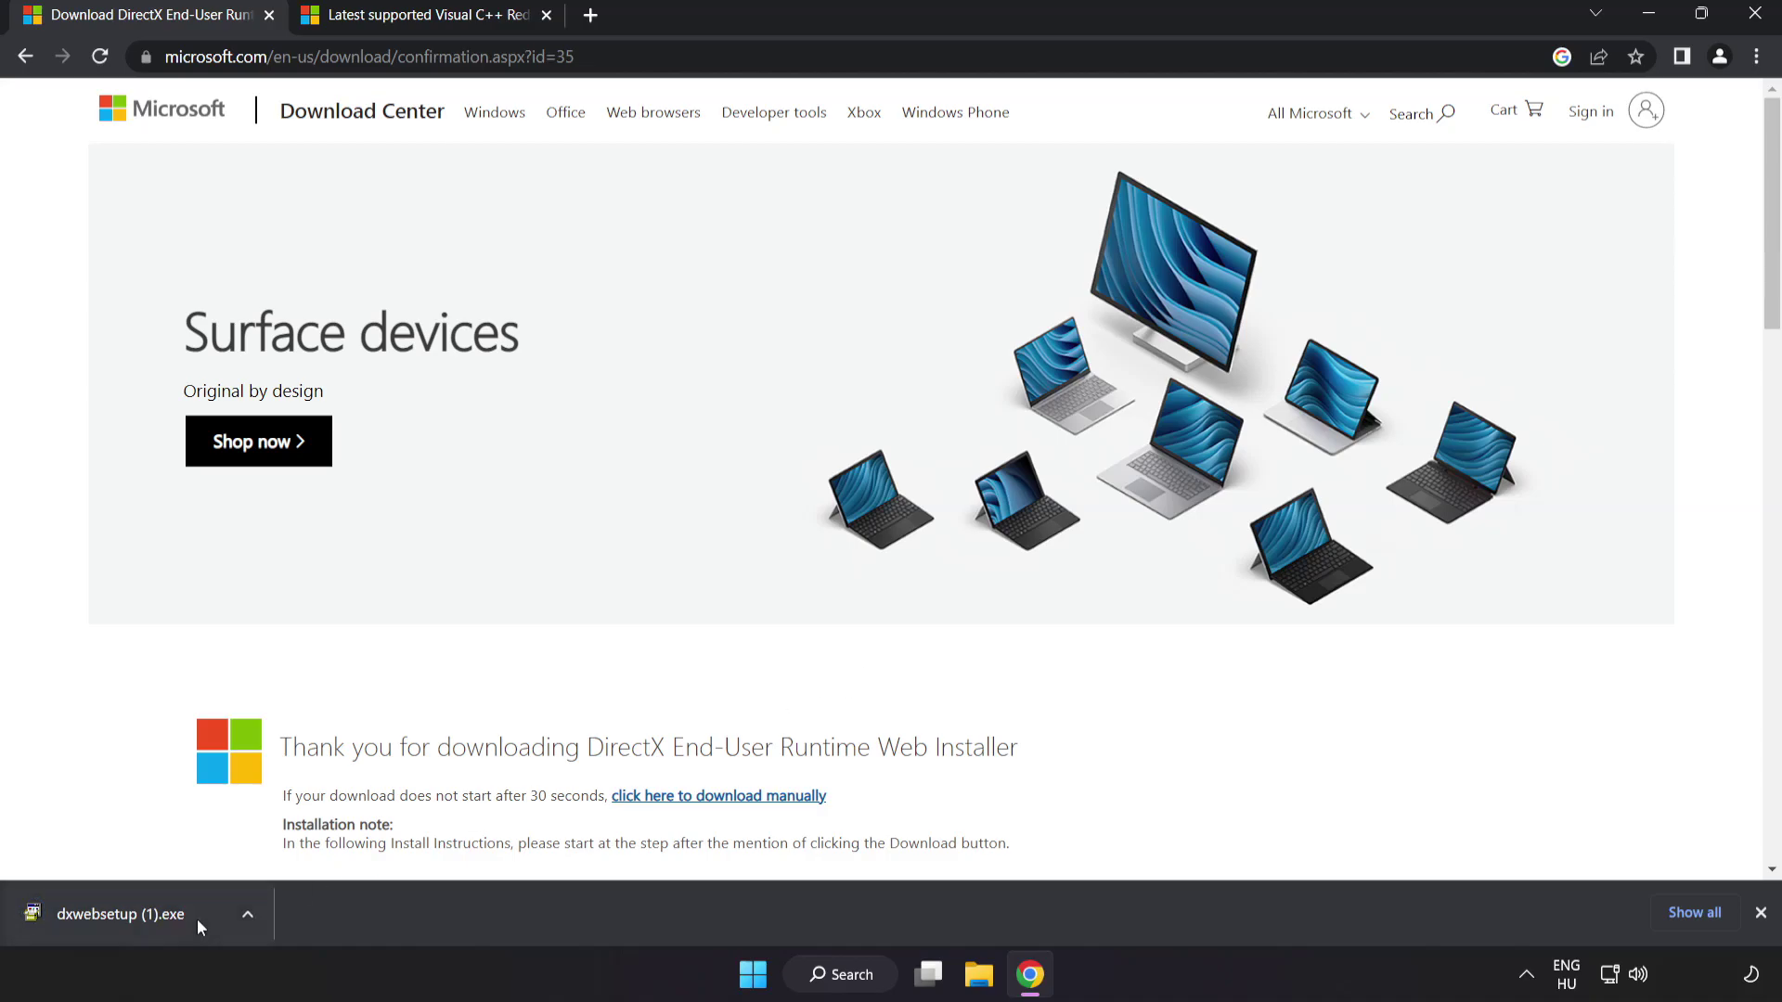
Run the downloaded dxwebsetup installer and accept the DirectX license agreement
click(148, 915)
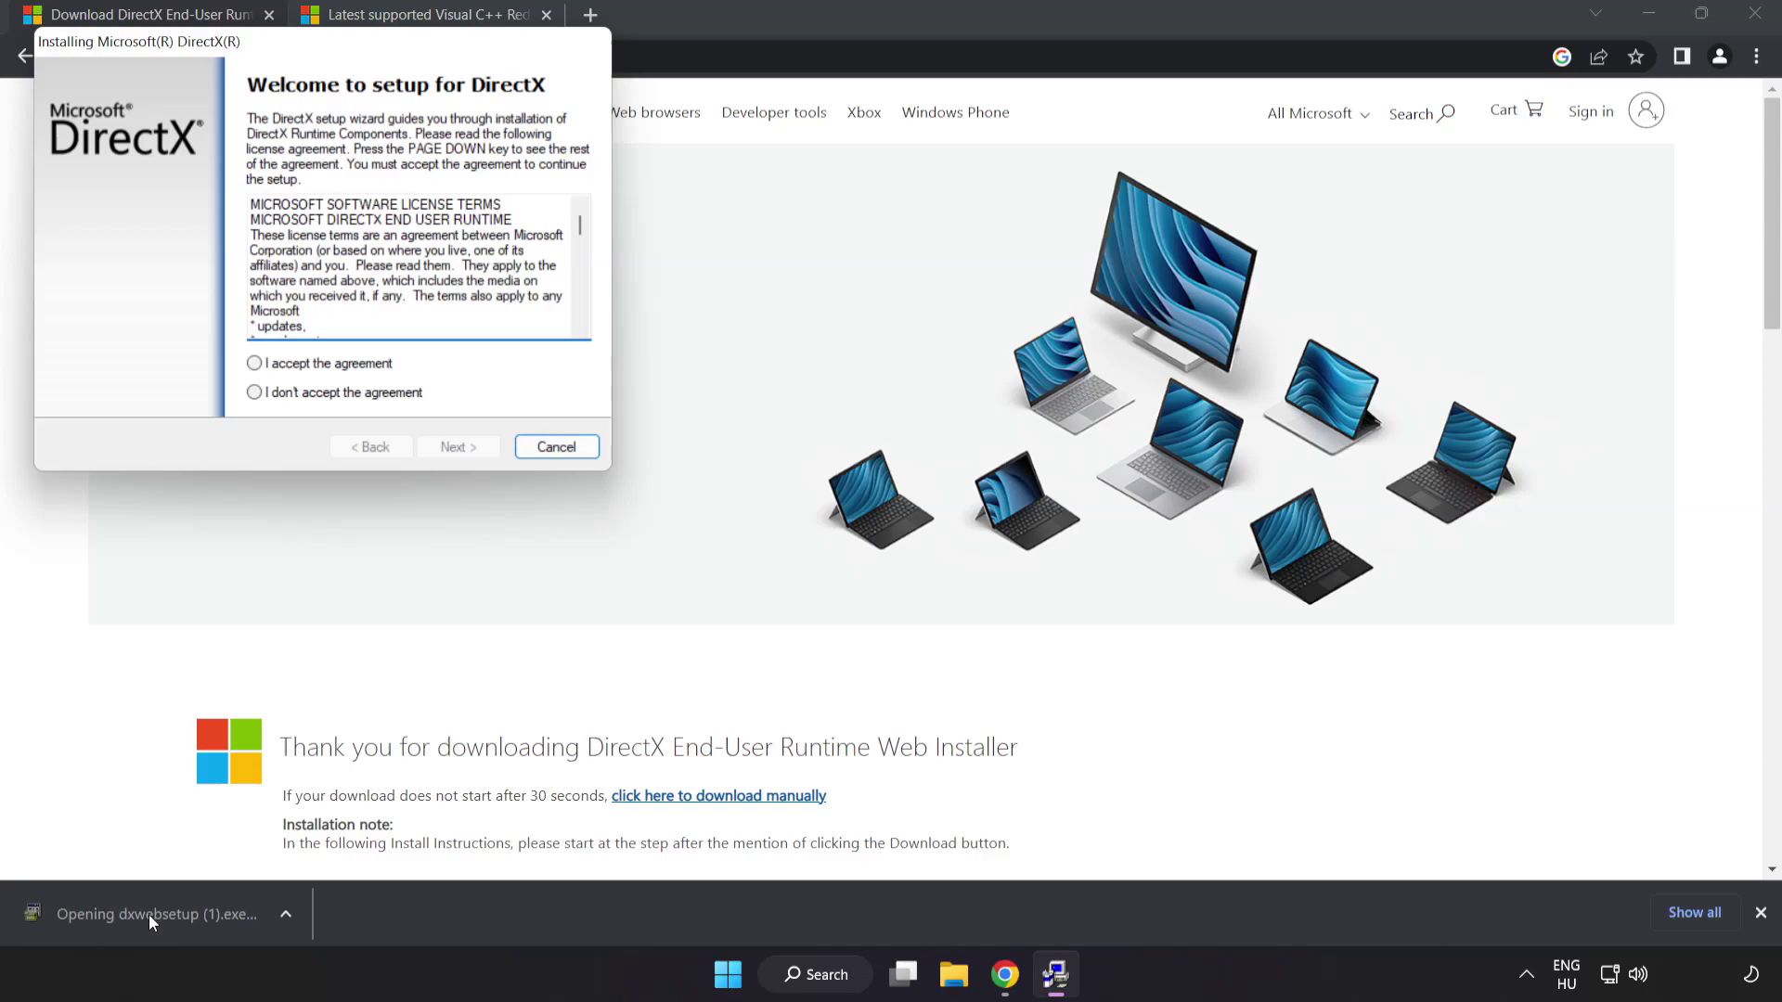
drag(267, 42, 813, 232)
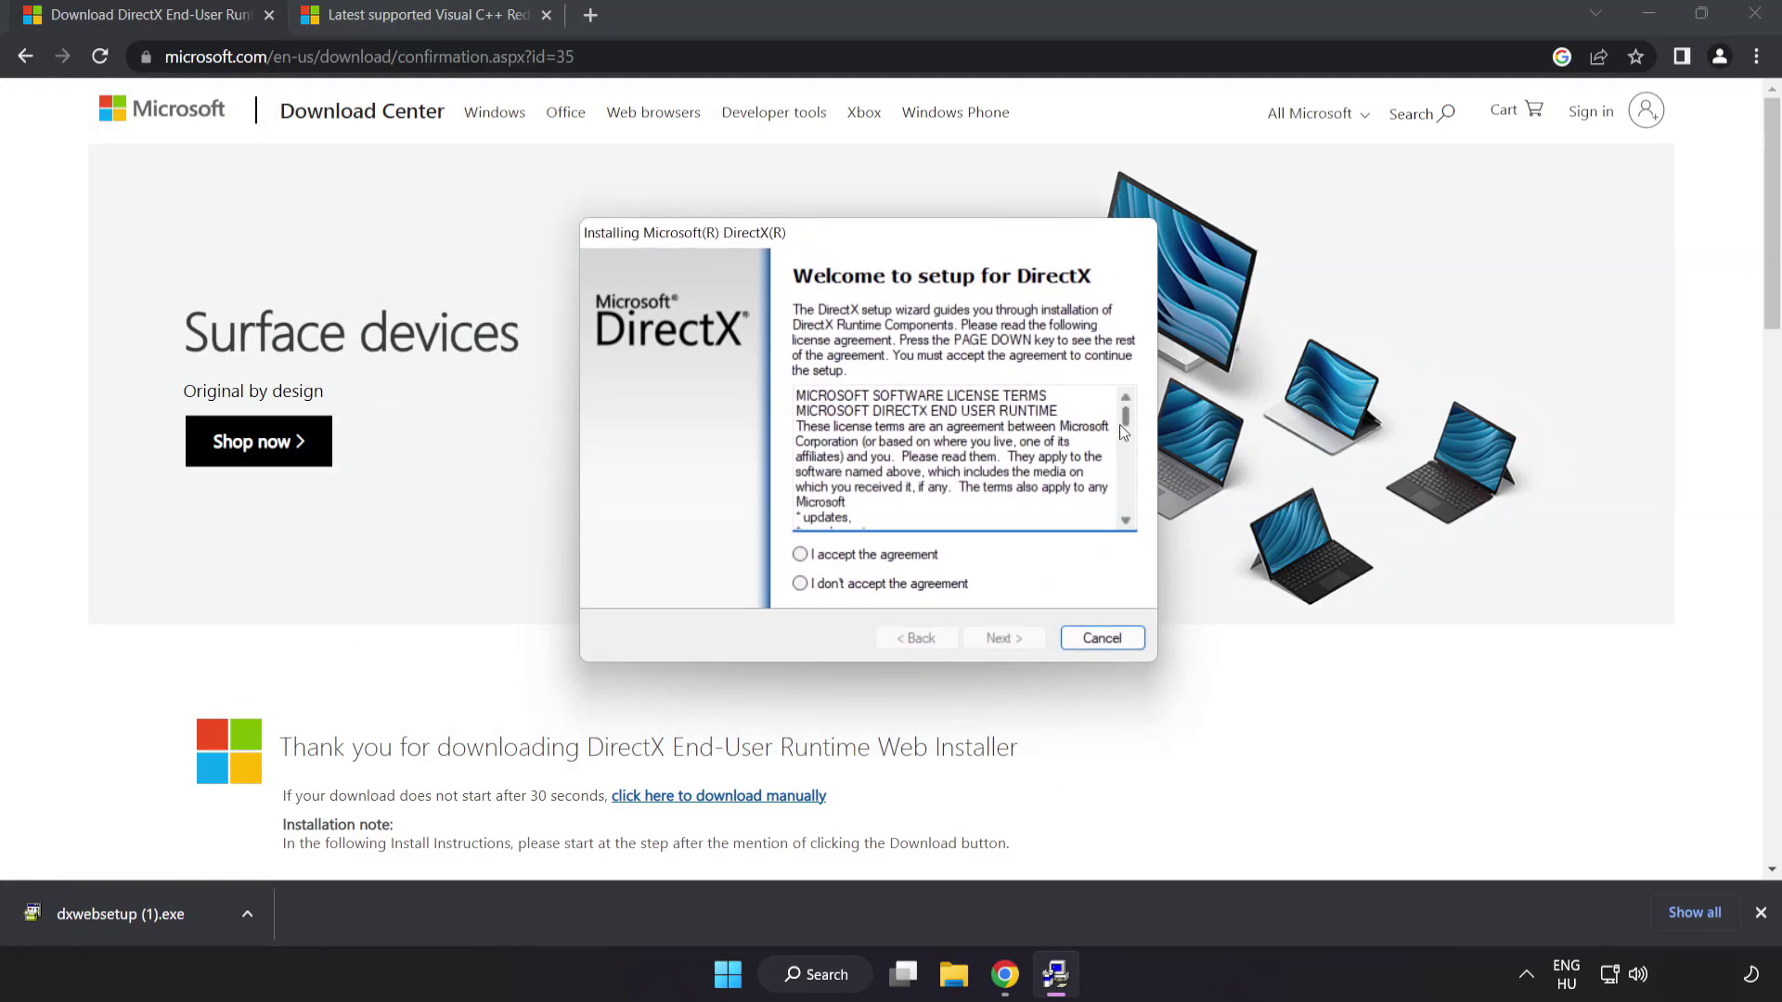
drag(1125, 420, 1138, 517)
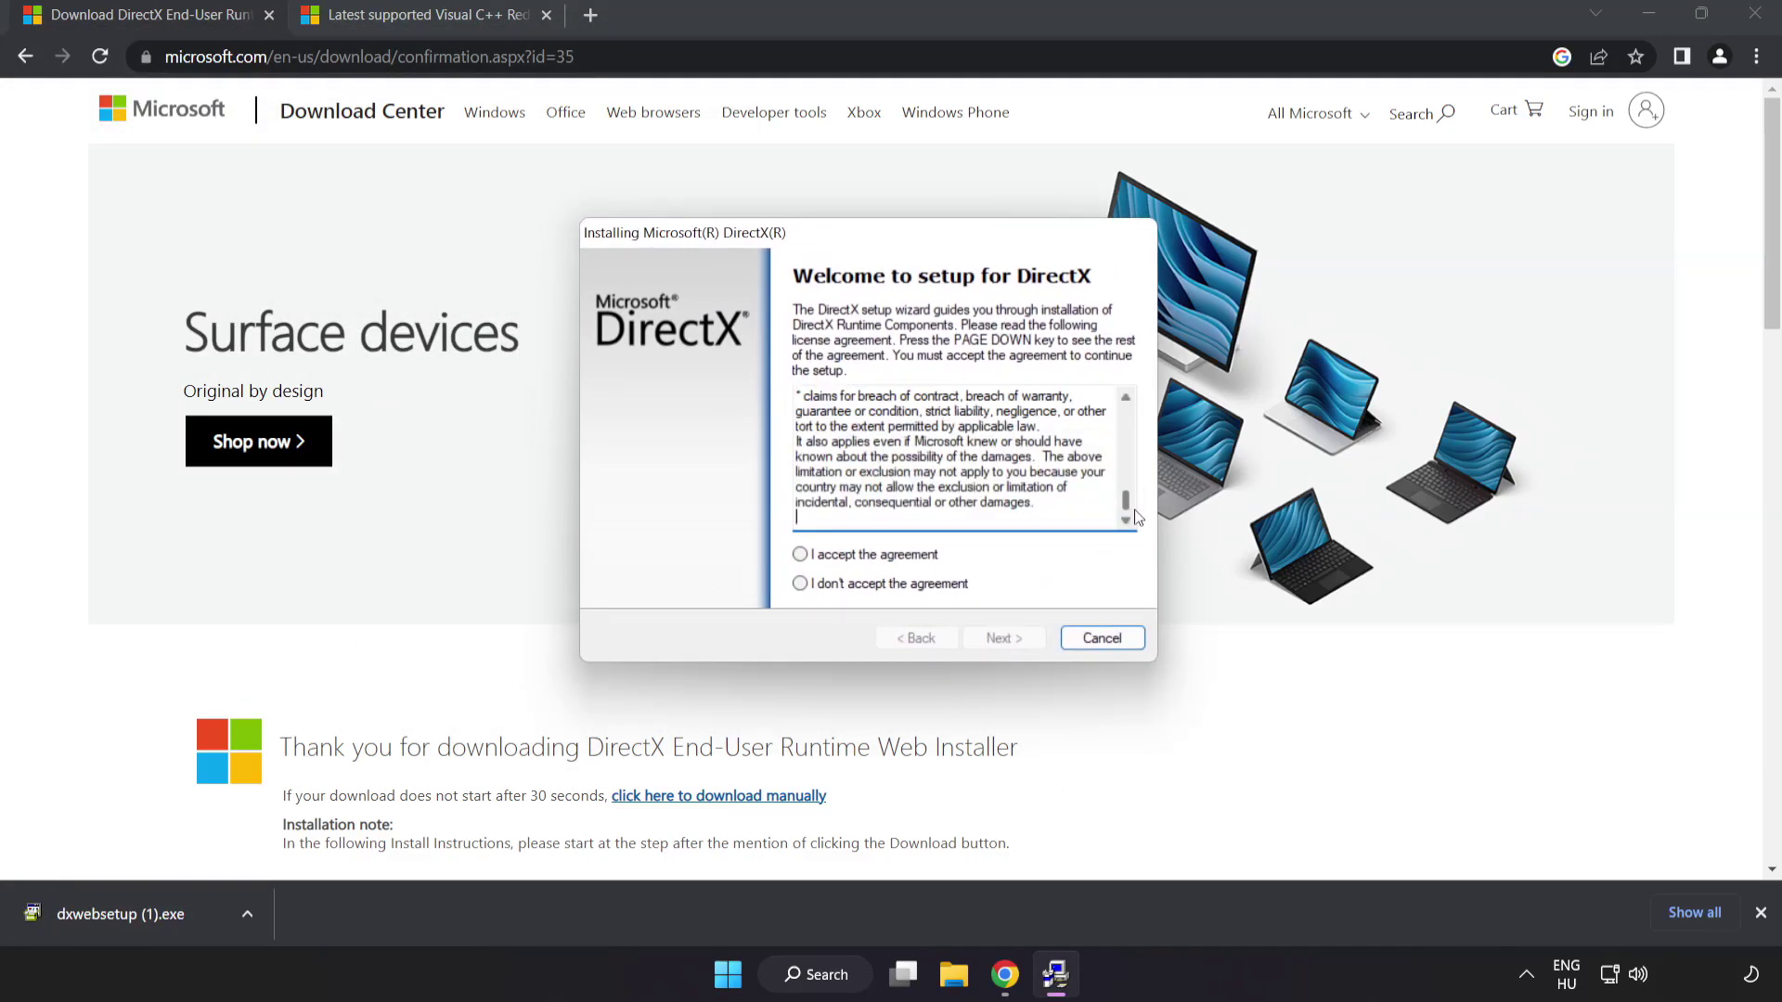
click(831, 558)
click(1003, 640)
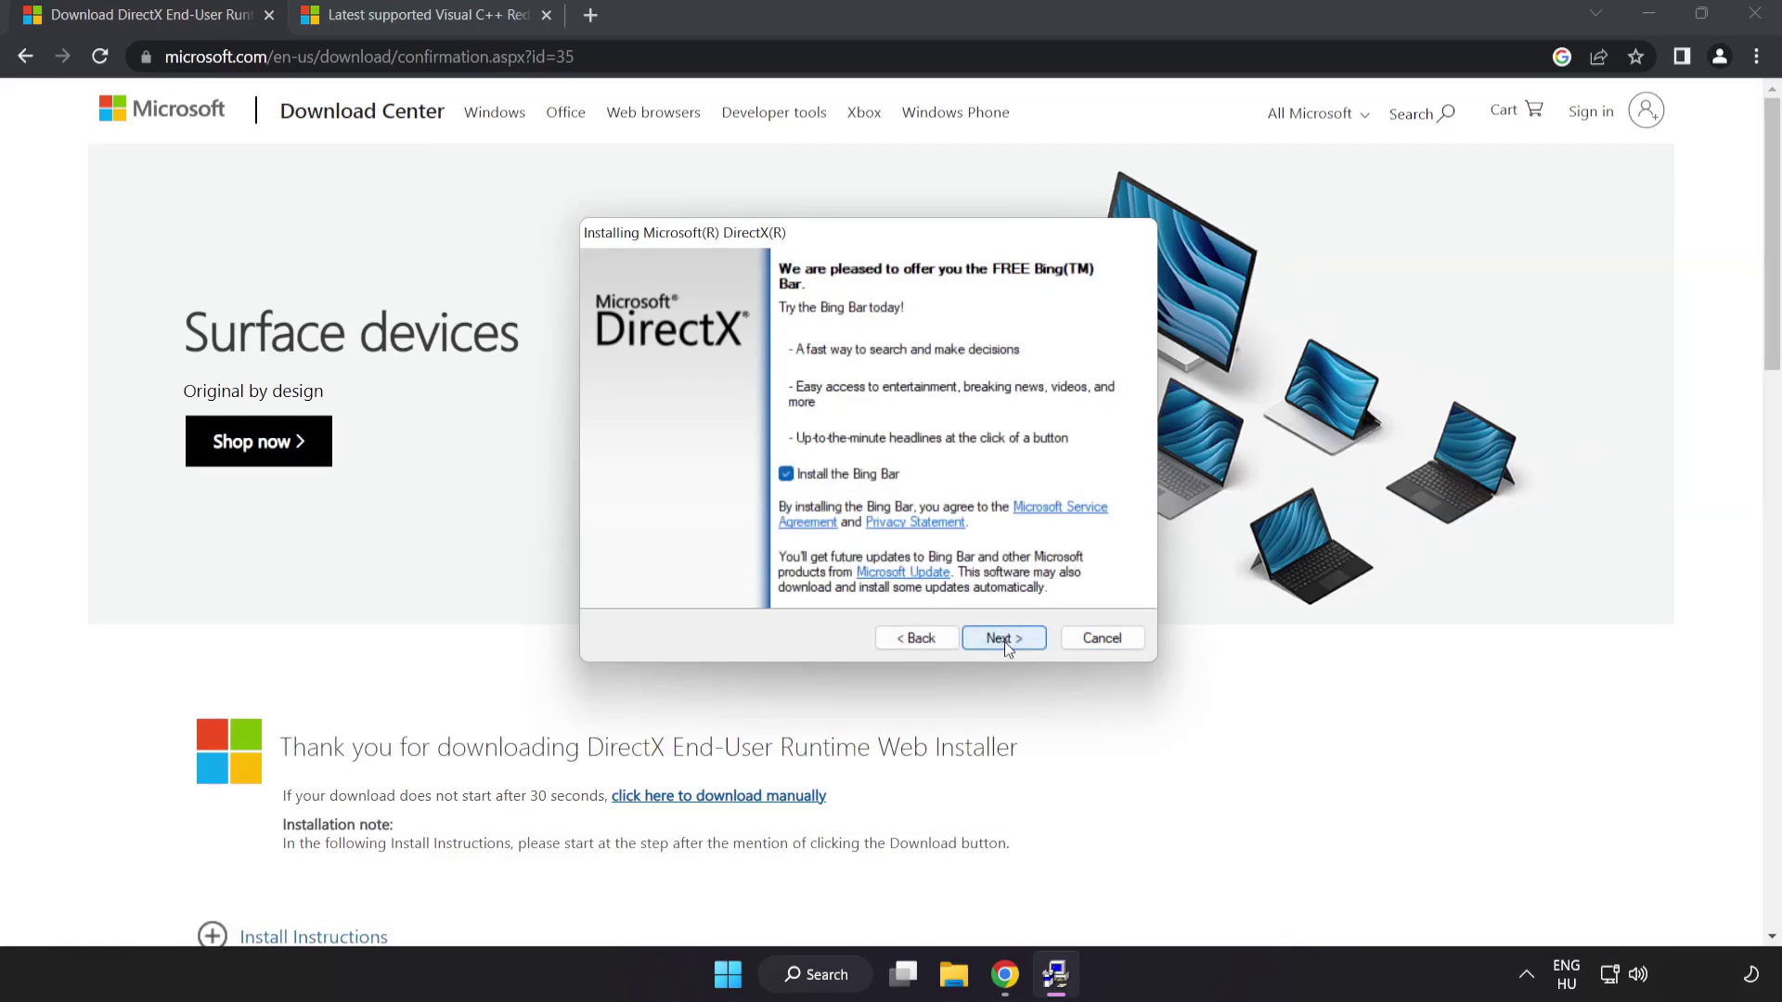
Decline the Bing Bar, run the DirectX install and finish the wizard
click(787, 476)
click(1010, 638)
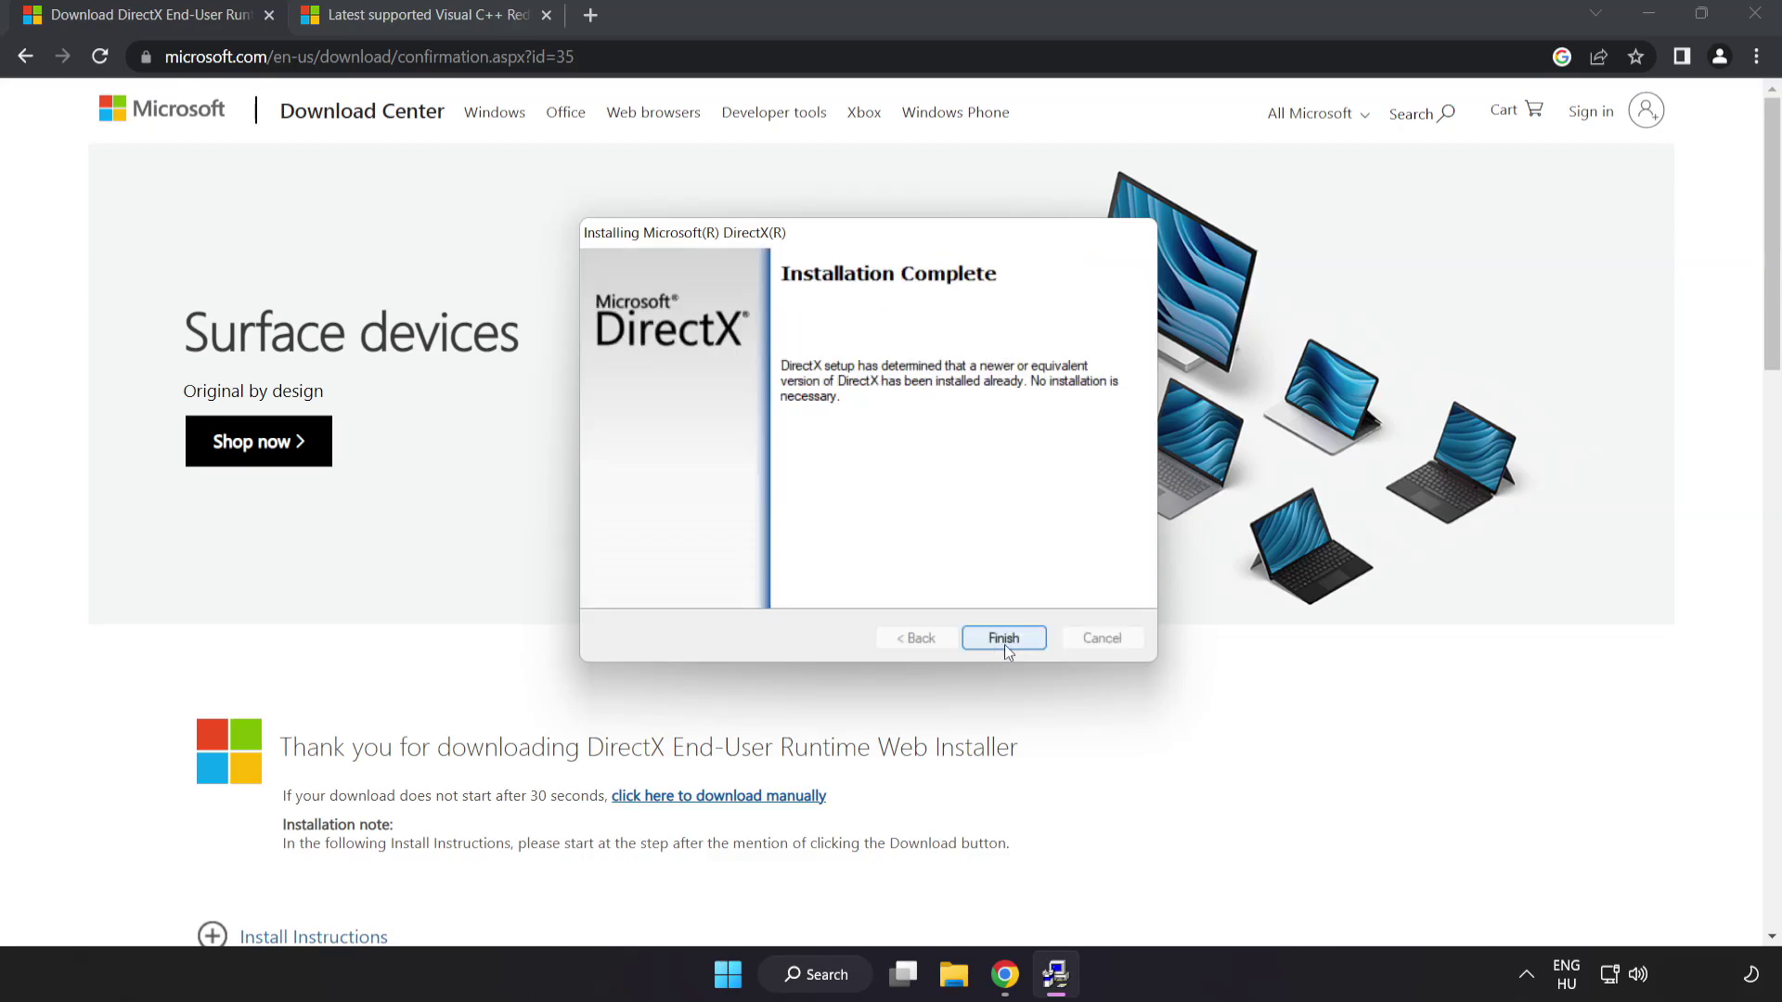
click(1004, 640)
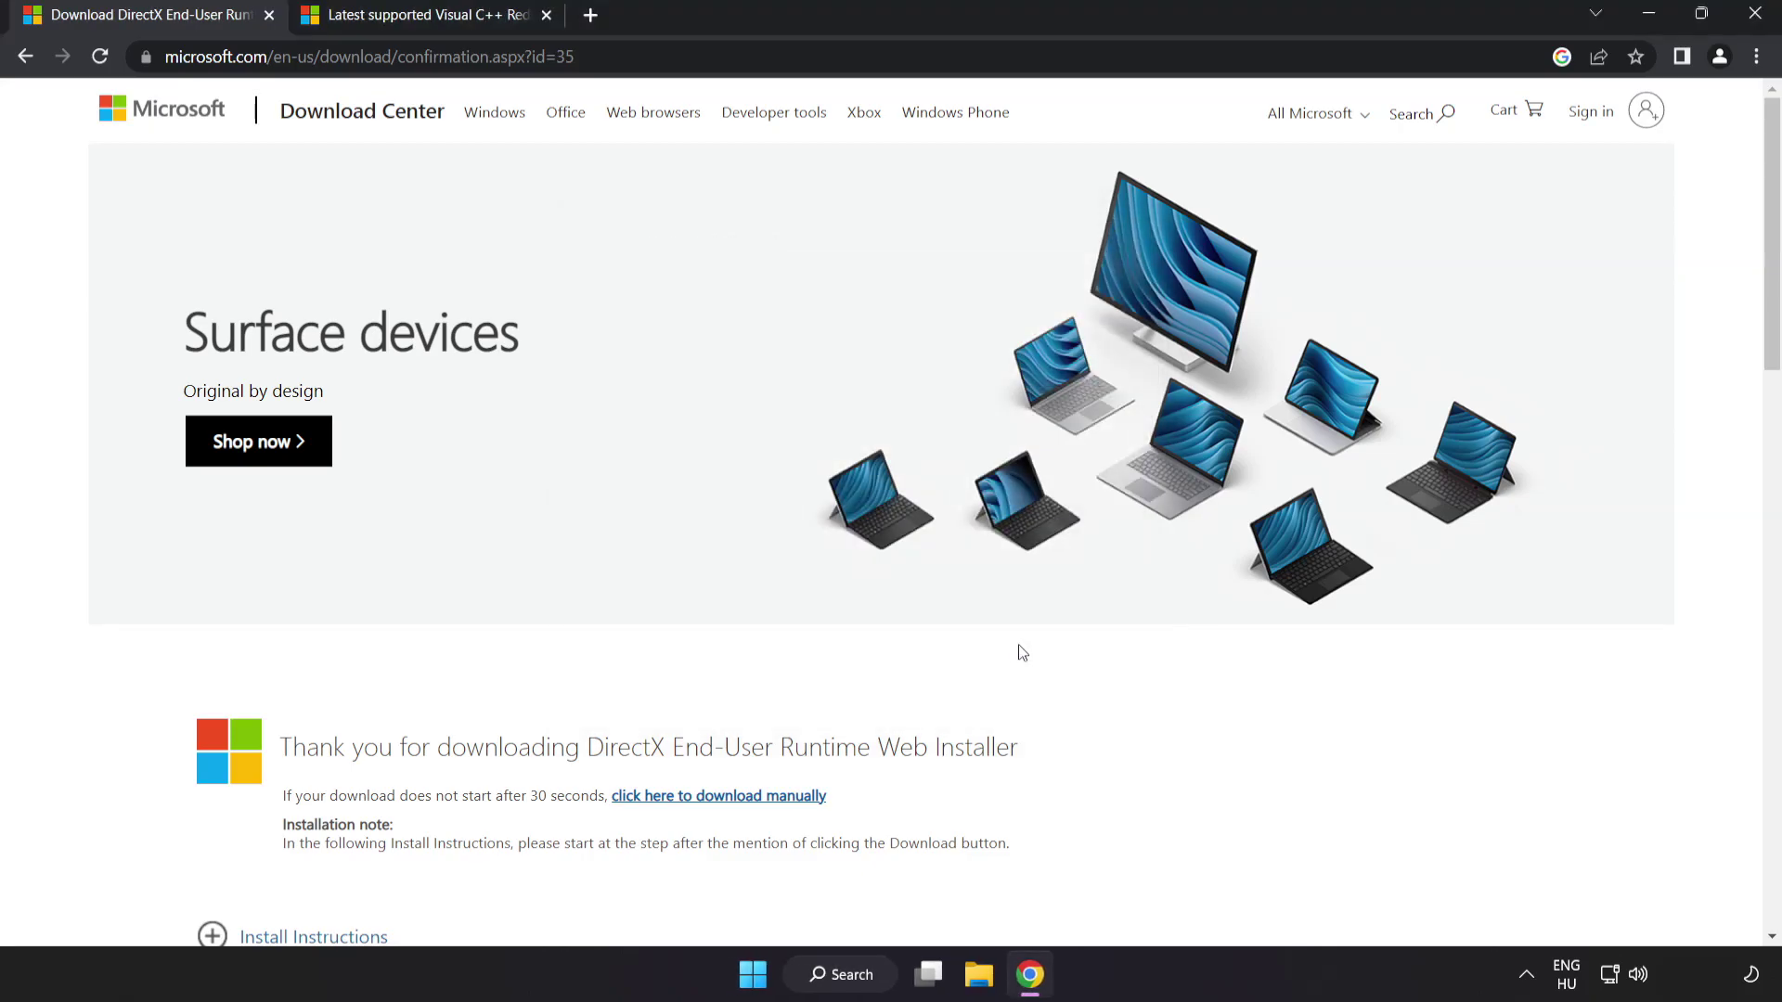
Close the DirectX tab and download the ARM64, x86 and x64 Visual C++ redistributable installers
click(269, 16)
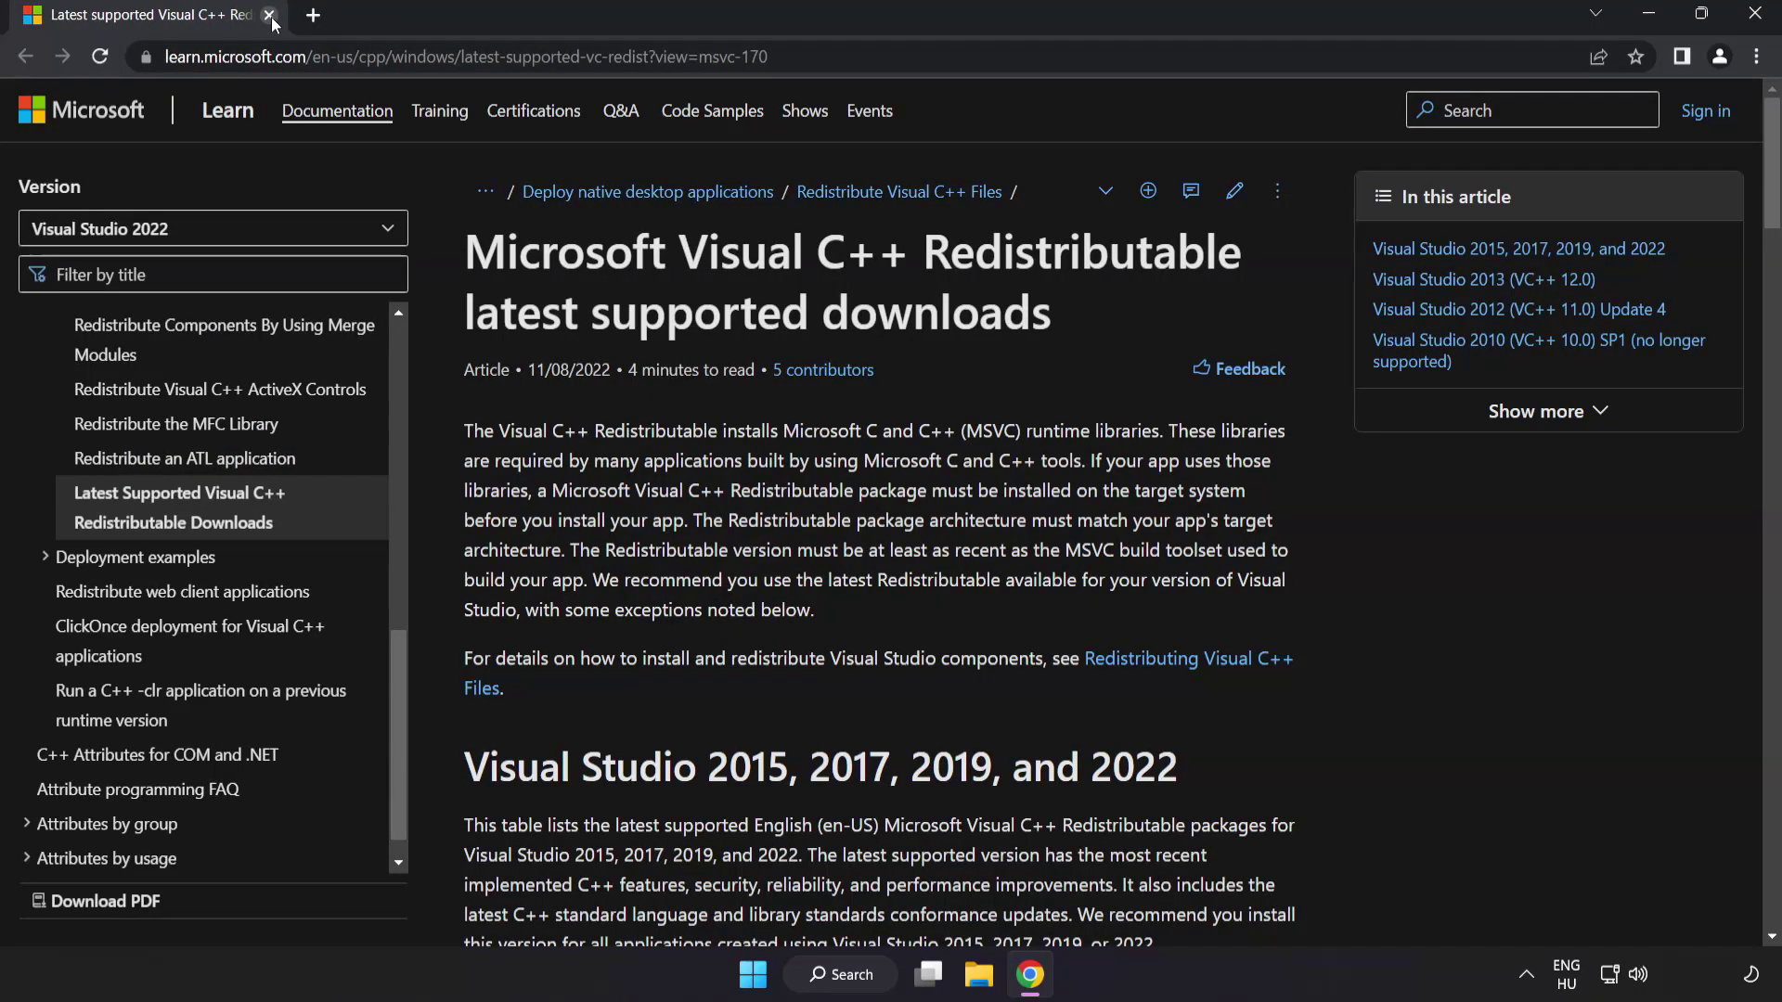
click(851, 51)
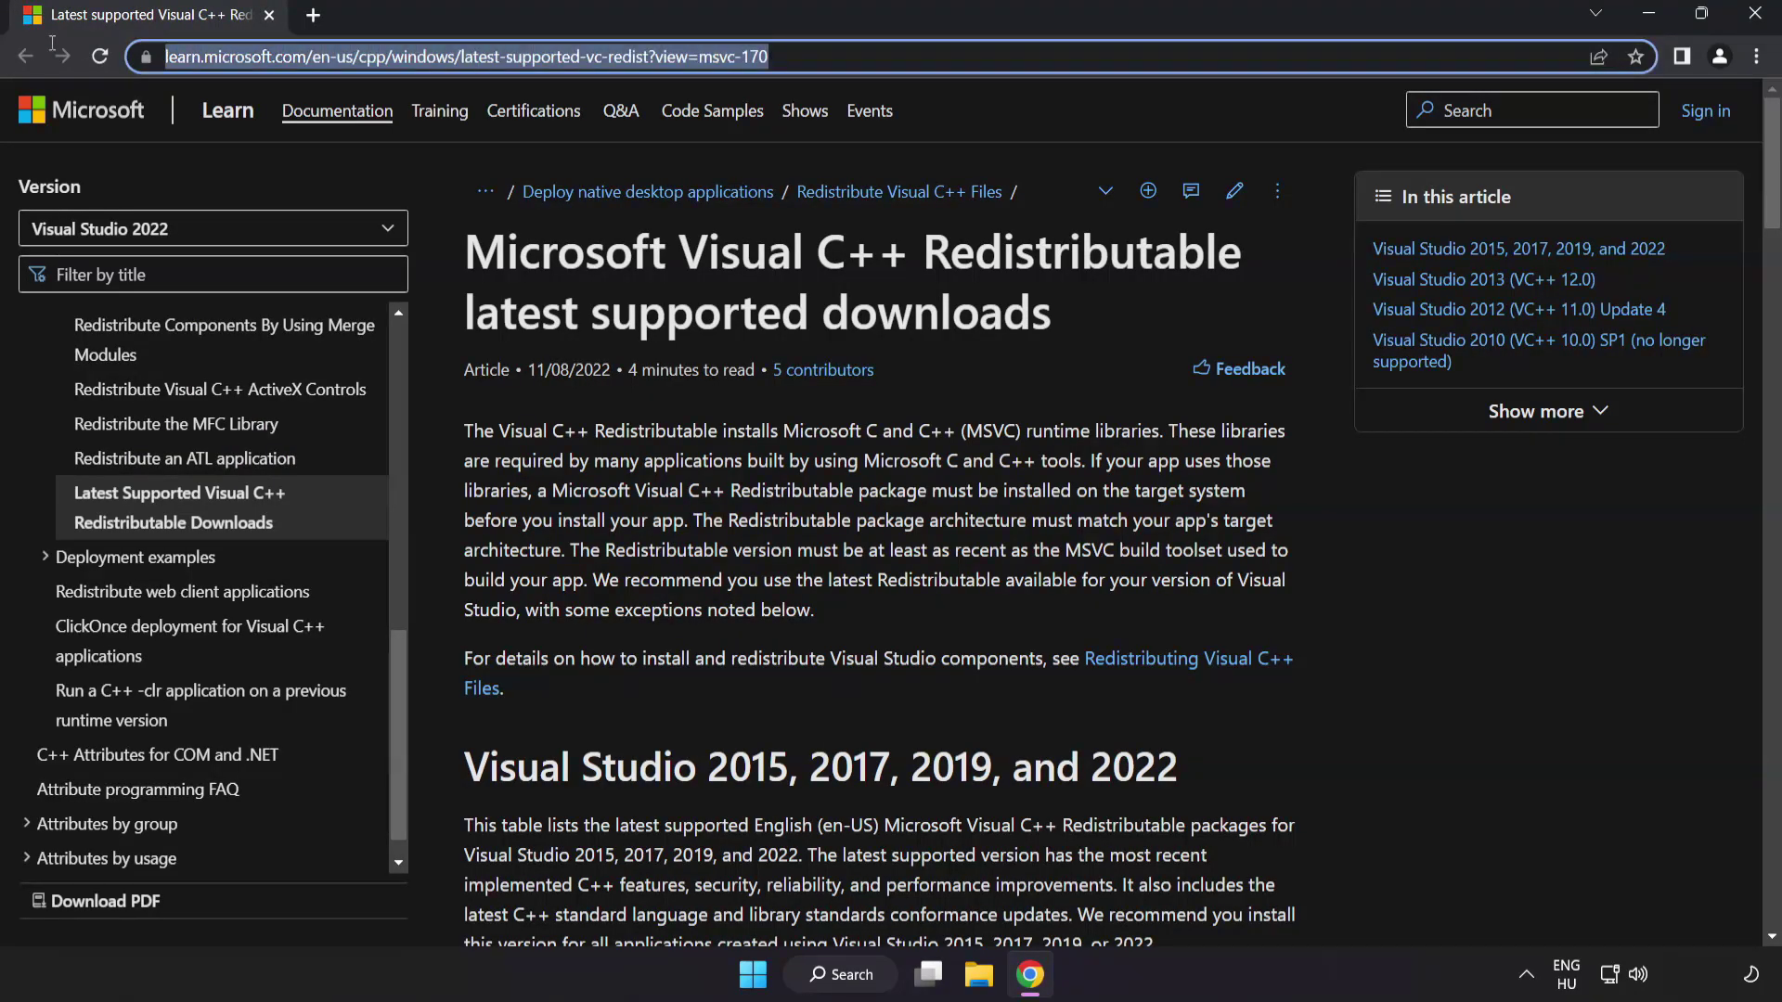
click(894, 275)
drag(1757, 177, 1759, 277)
scroll(1759, 276, up, 1)
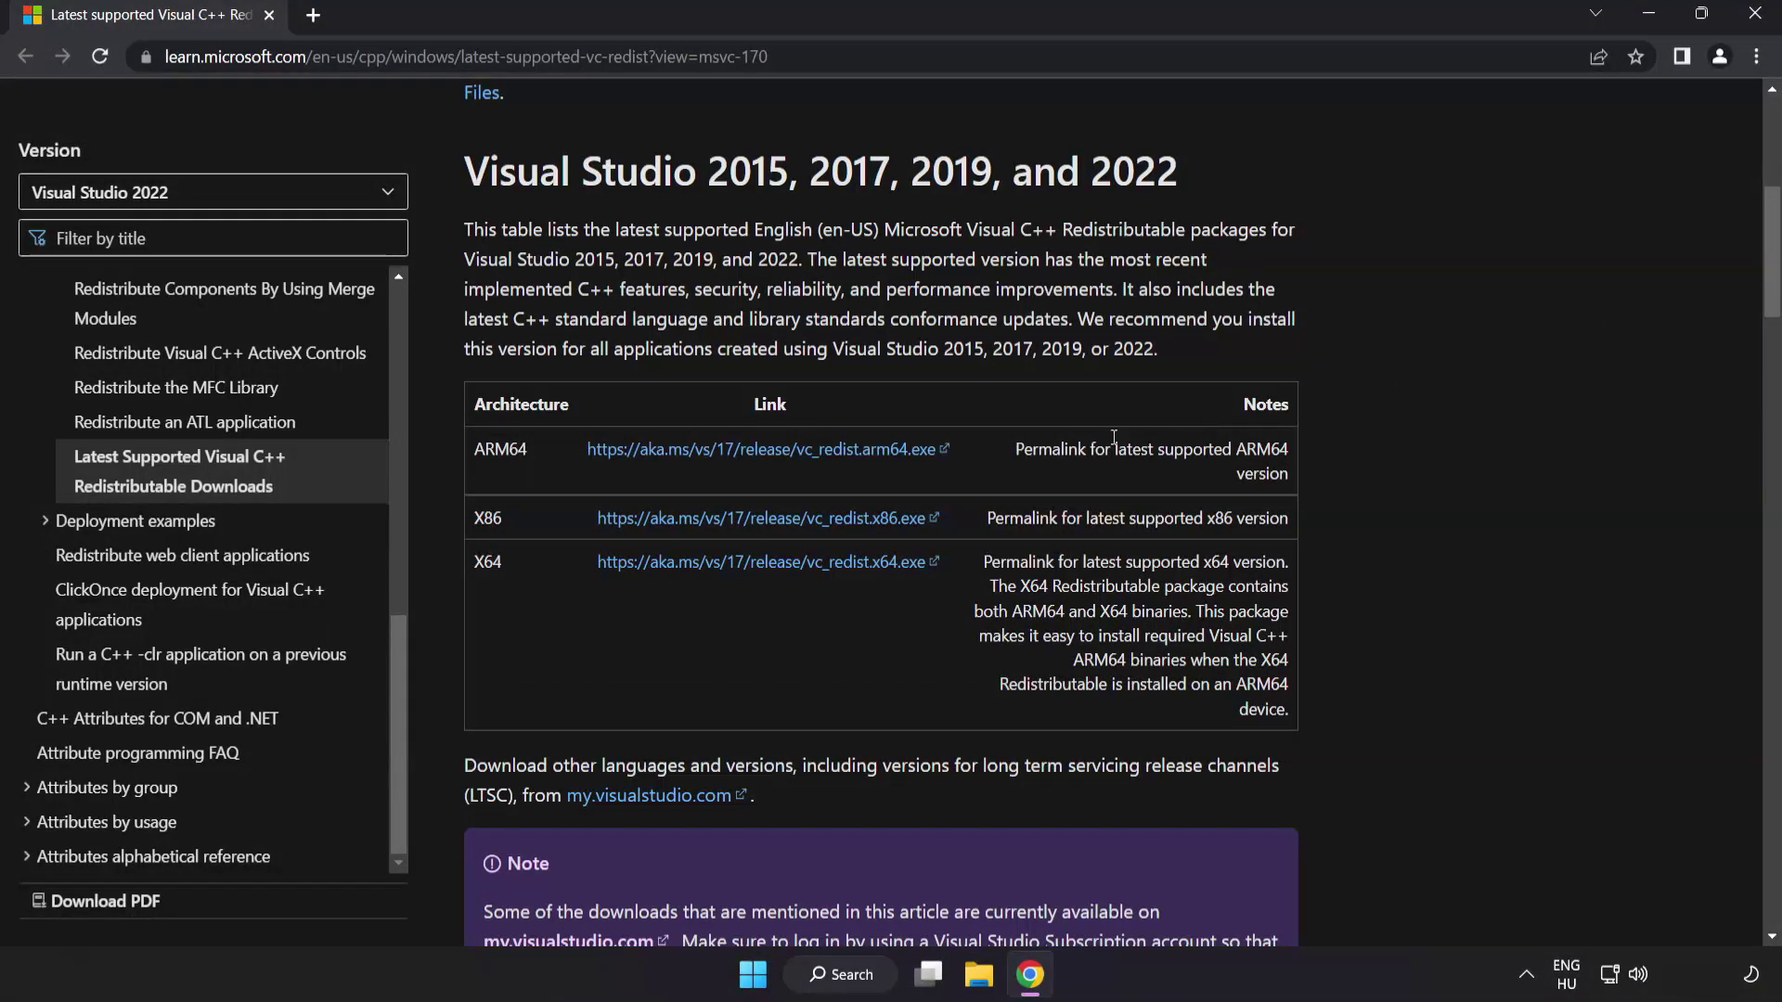
click(668, 451)
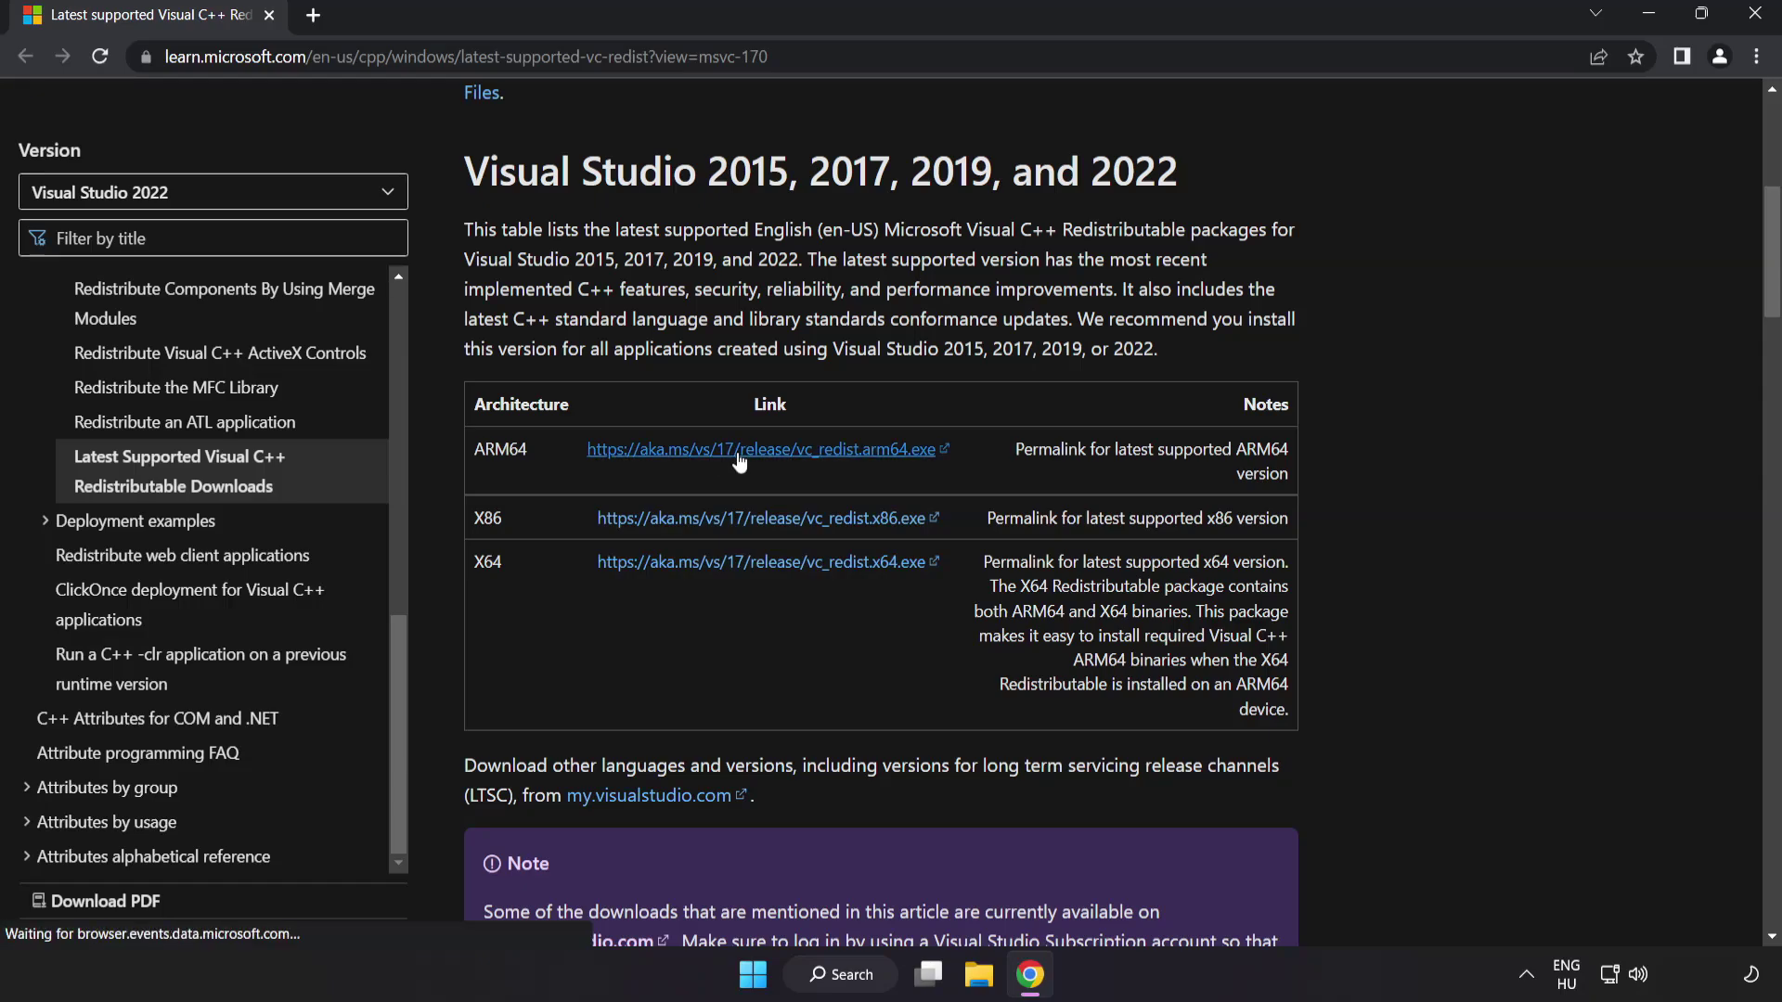
click(754, 526)
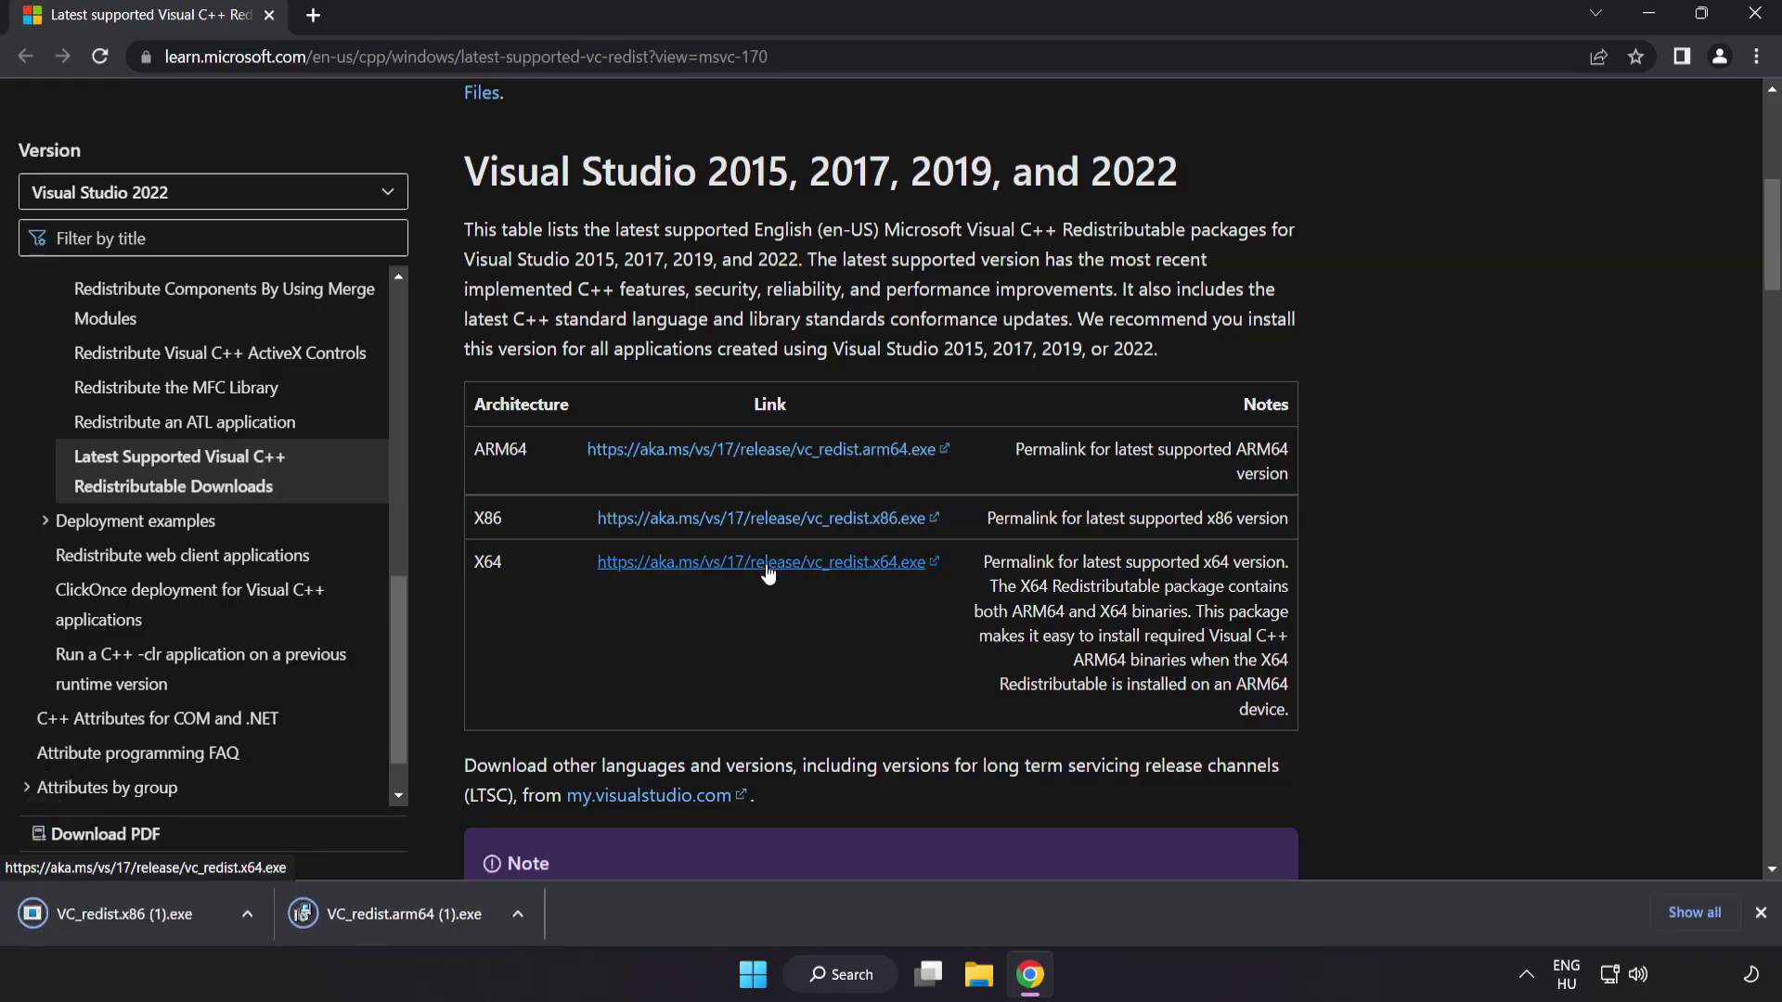
click(763, 566)
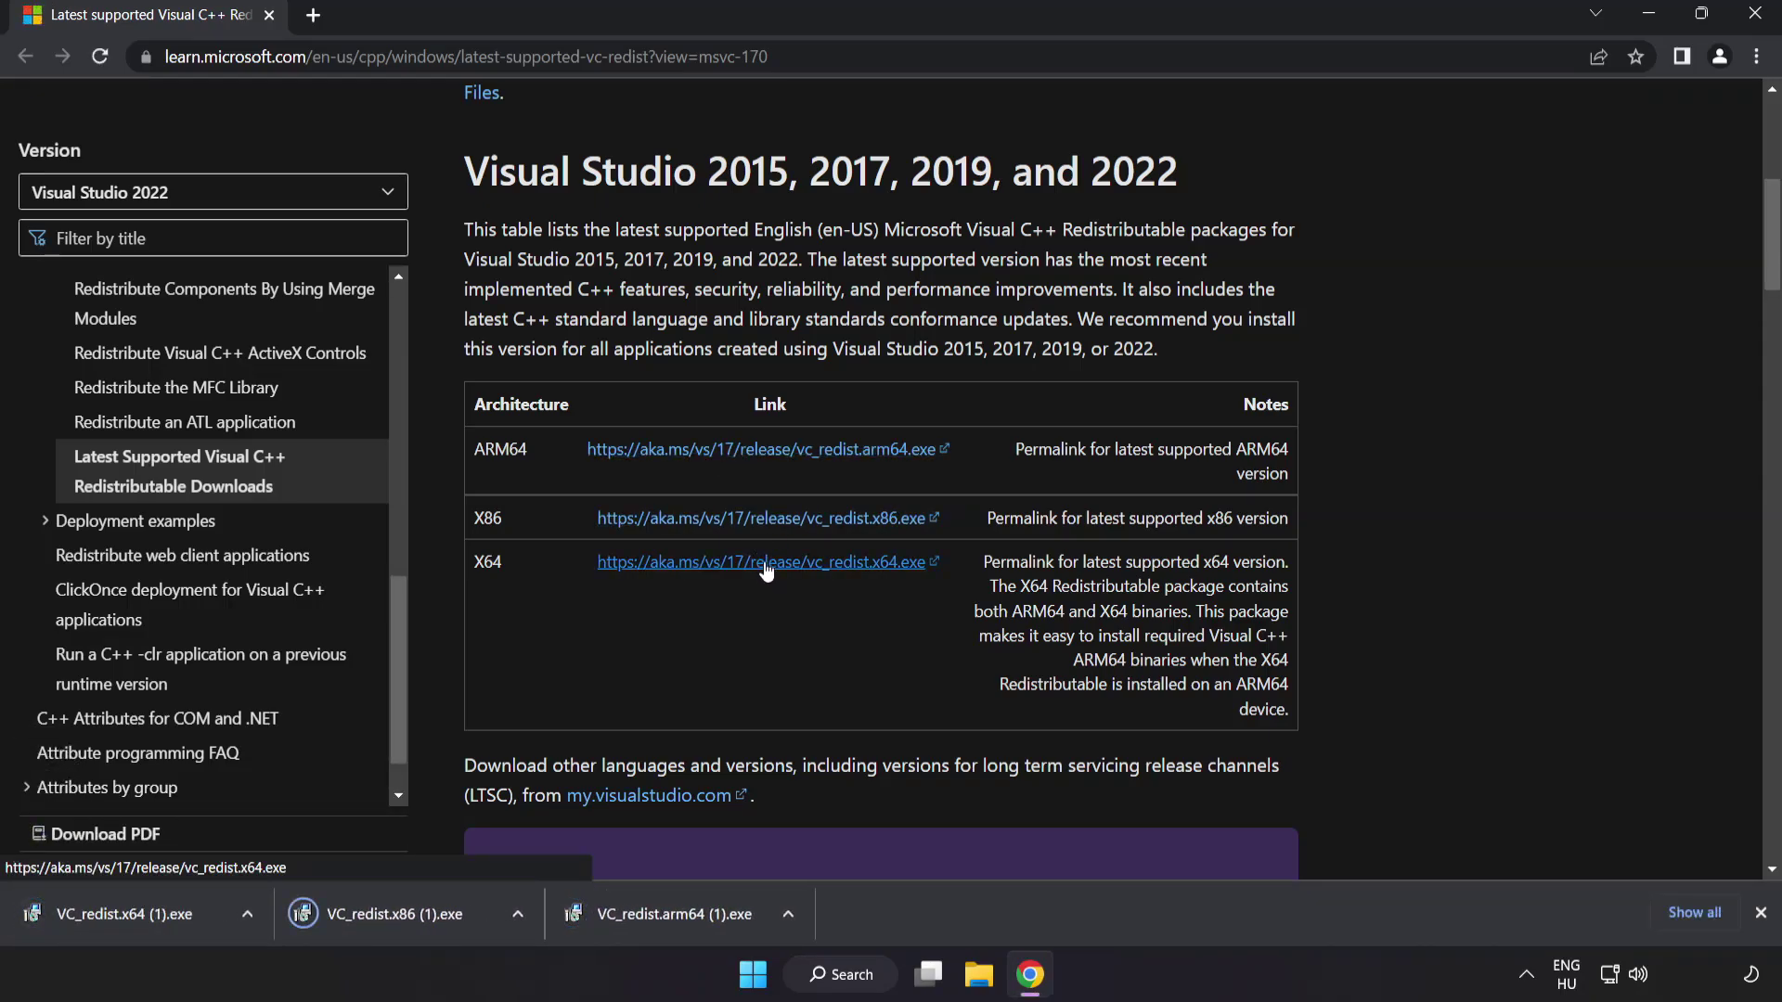
Run the ARM64 VC_redist installer, accept the terms, install, and dismiss the failure
click(670, 917)
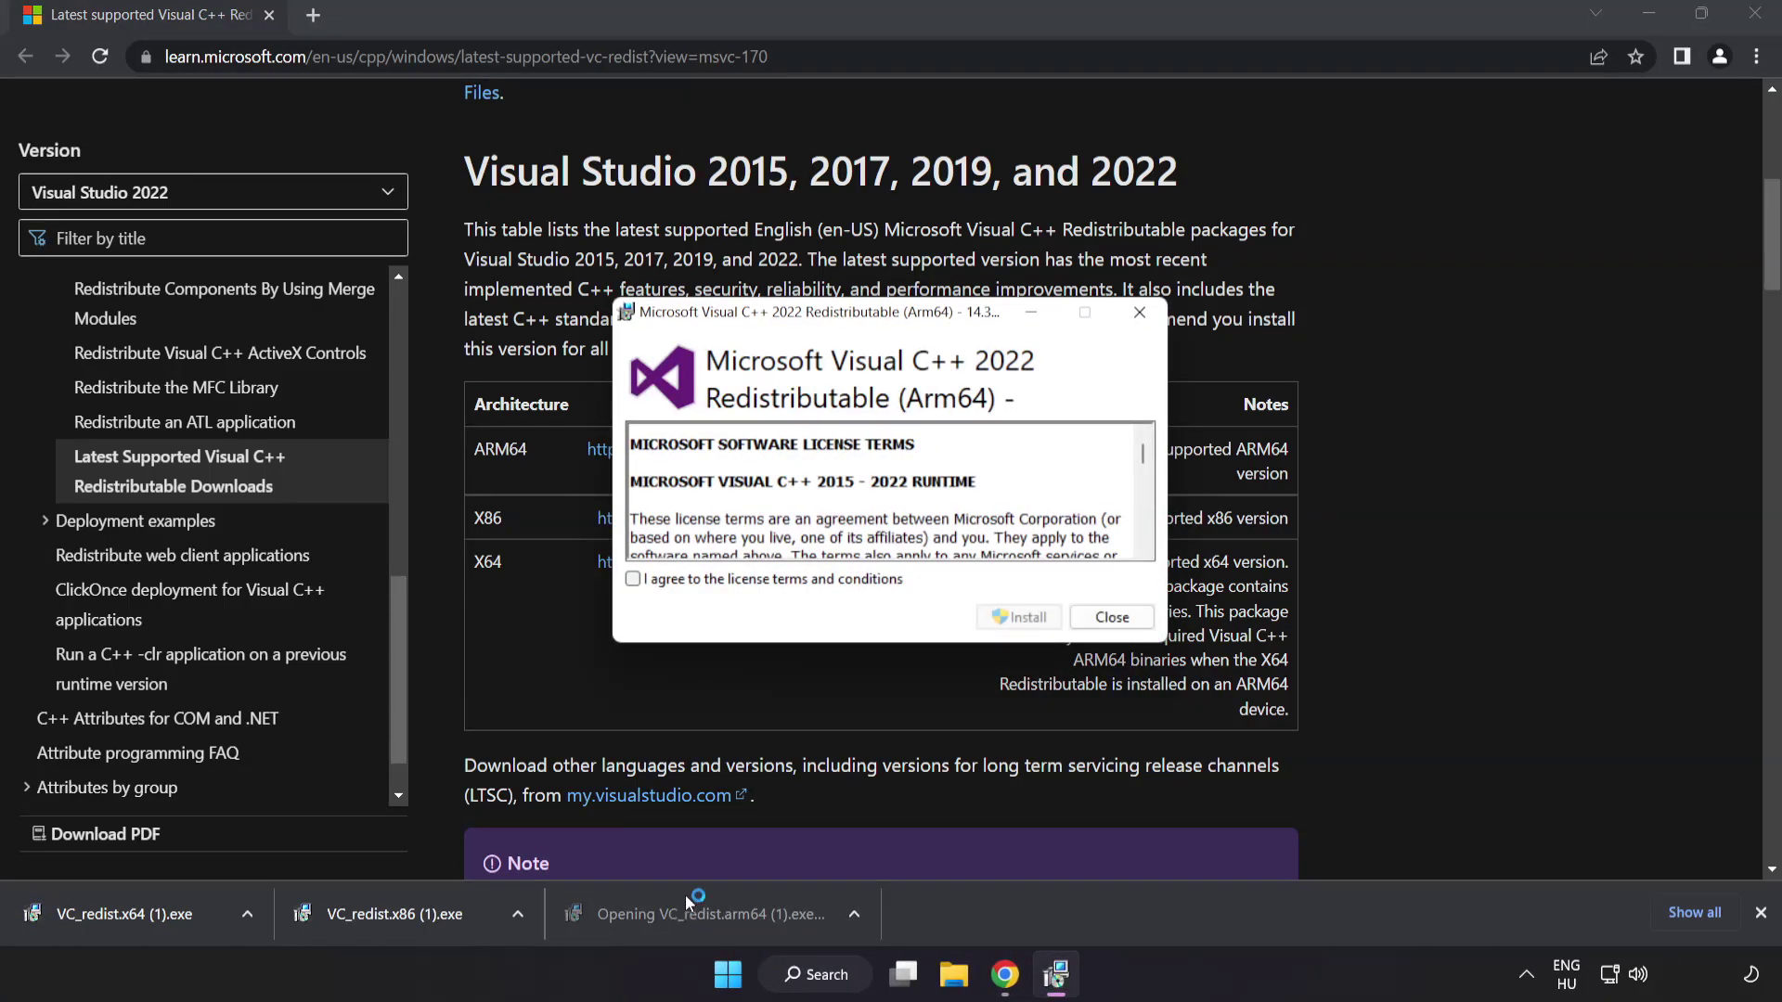
drag(1144, 453, 1143, 536)
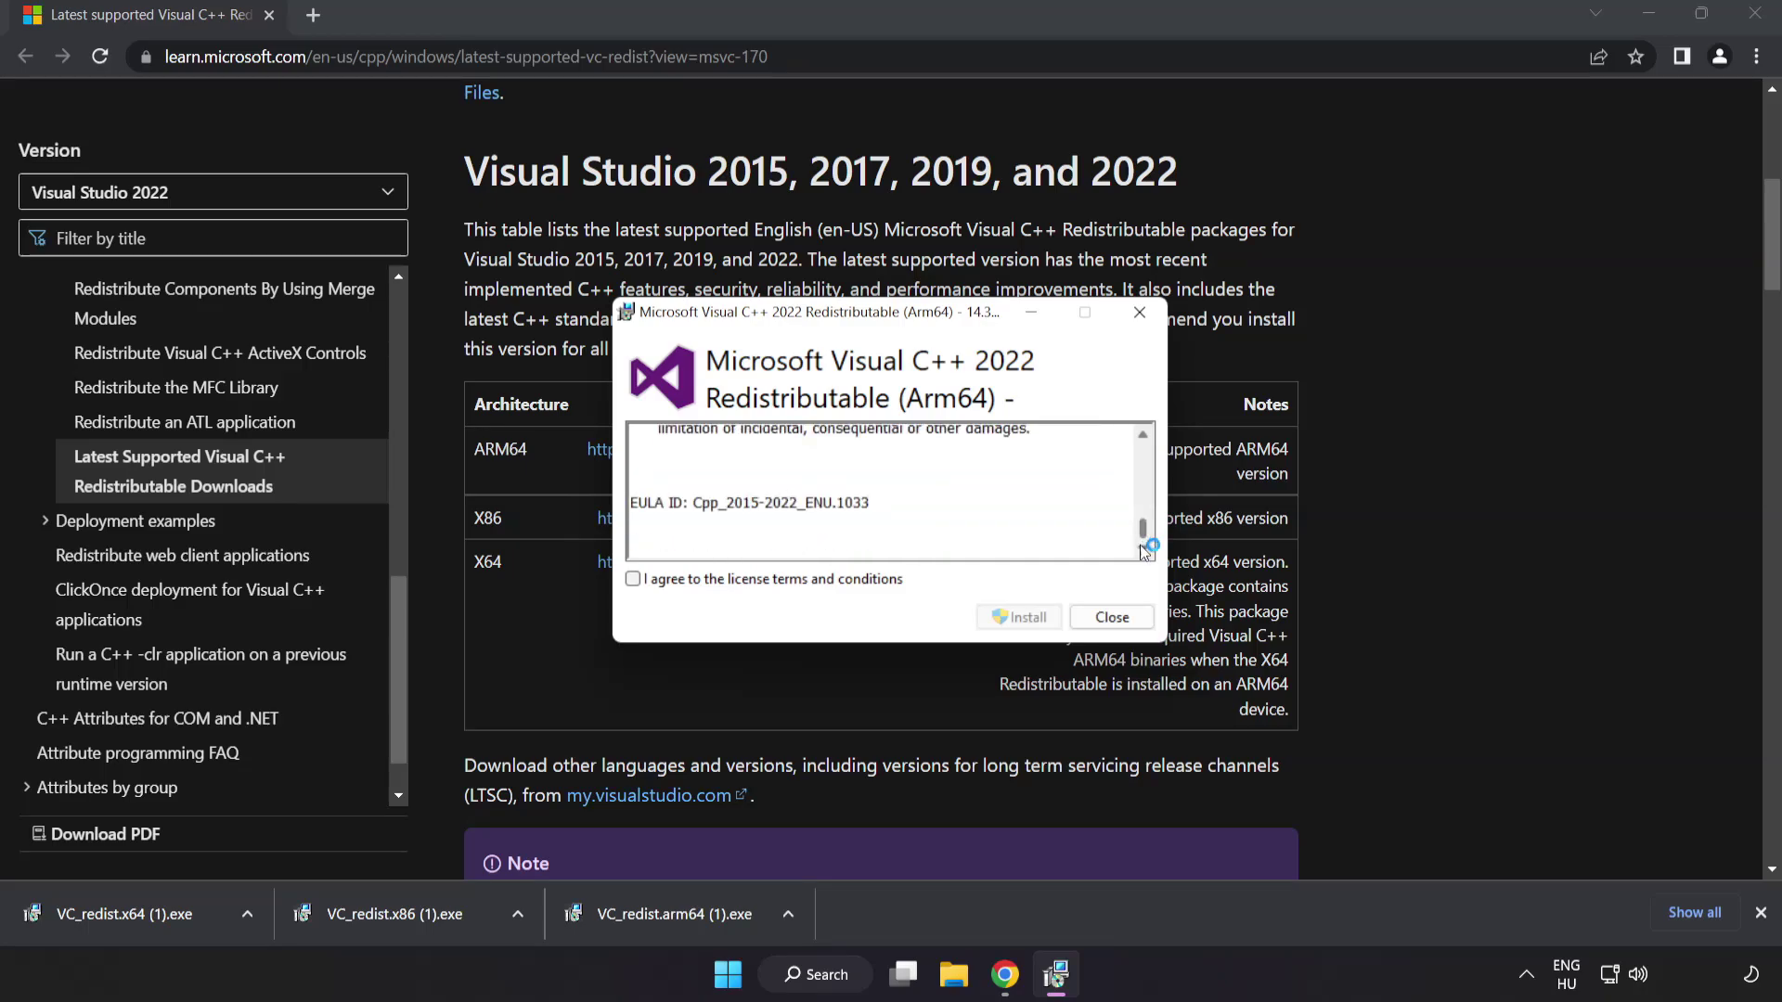
click(633, 579)
click(1017, 622)
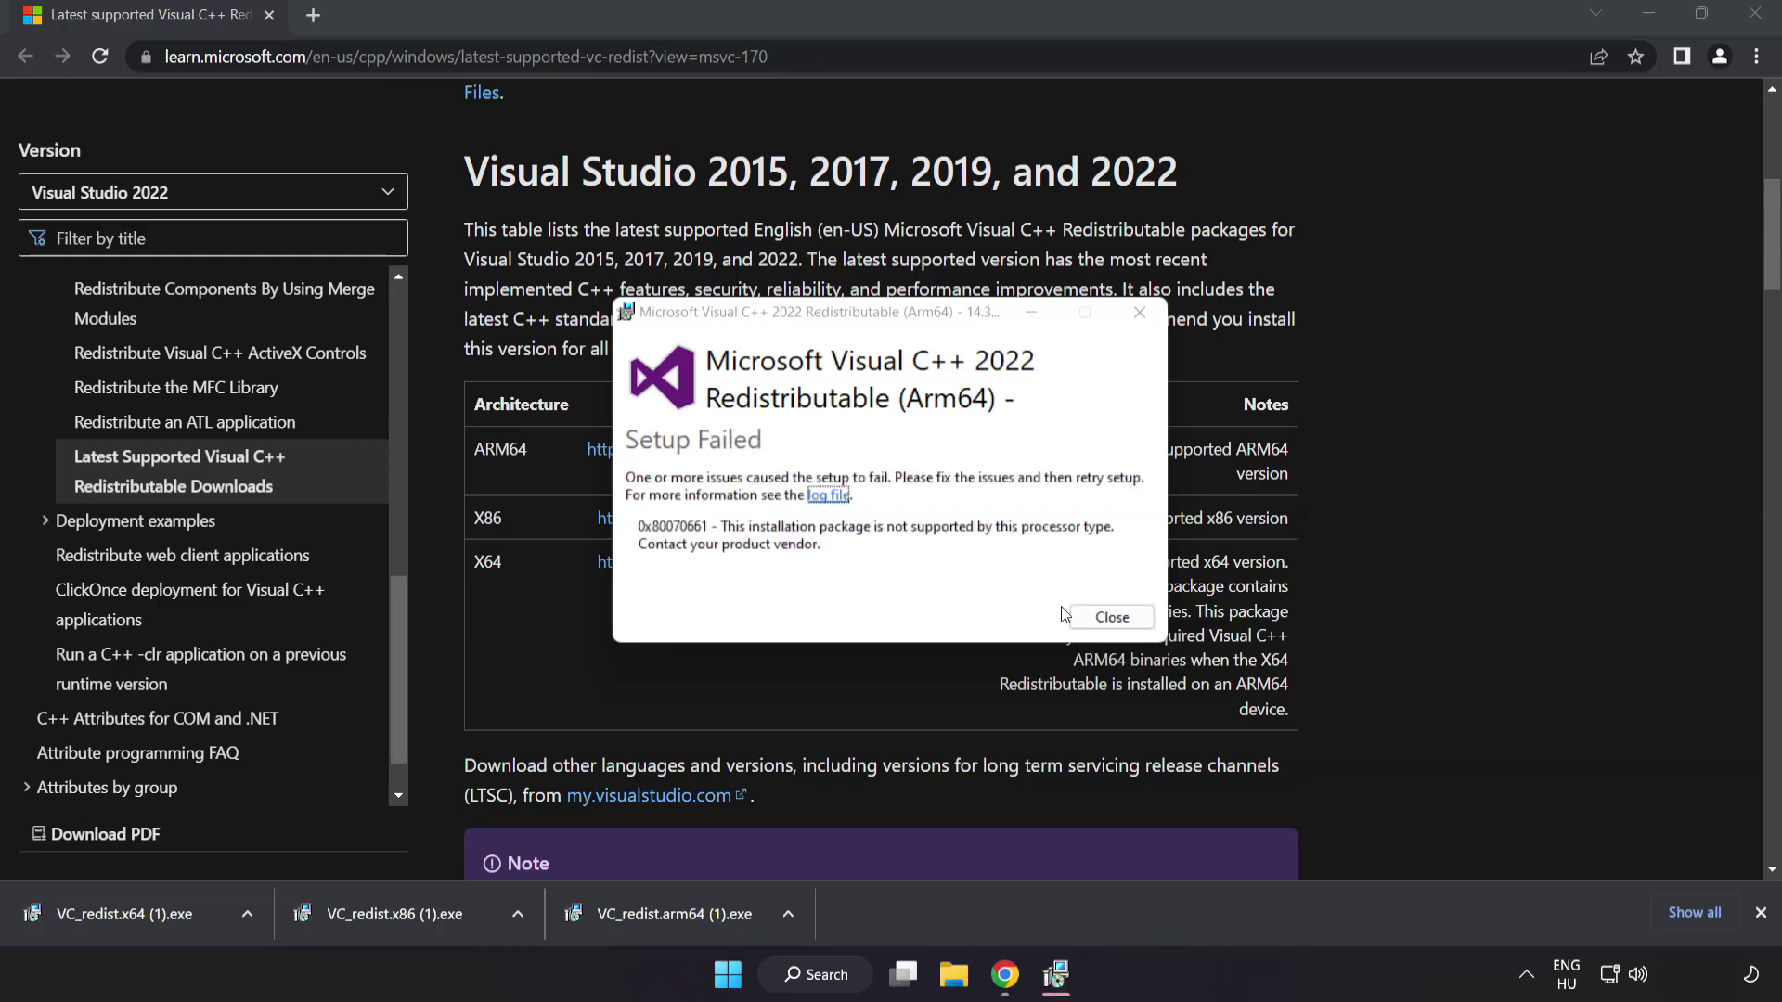
click(1111, 618)
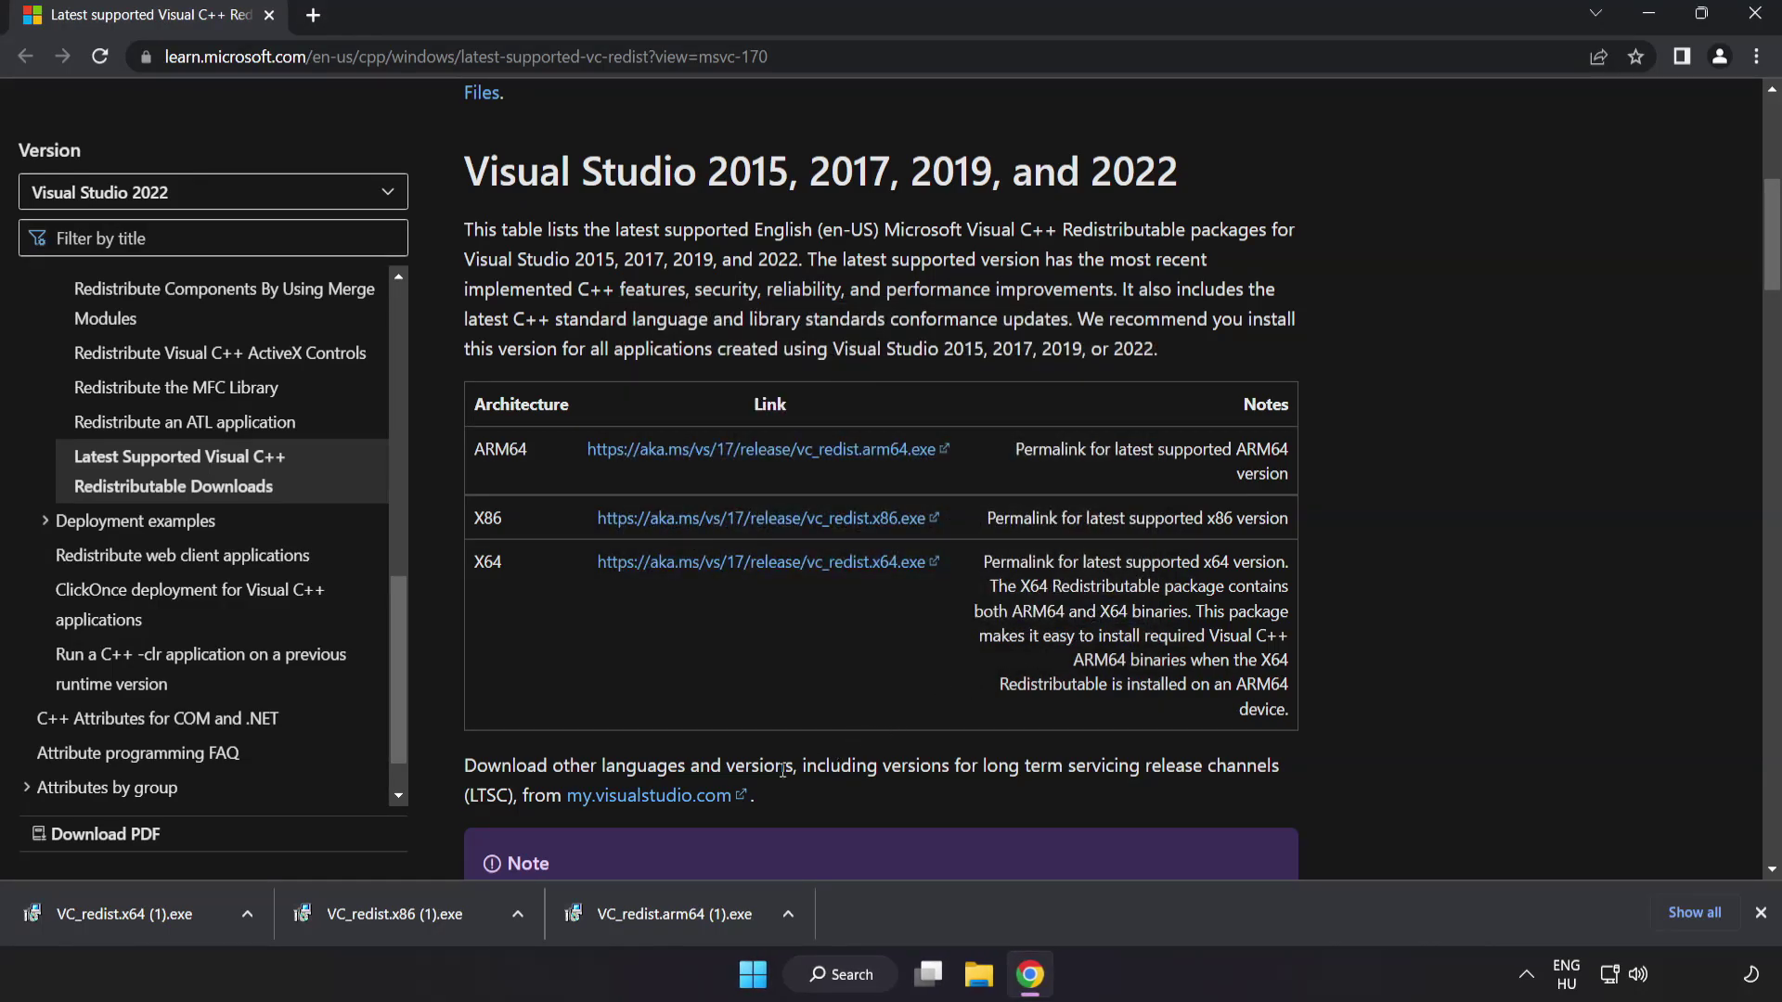
Run the x86 installer (succeeds) and the x64 installer (fails), closing each result dialog
click(401, 916)
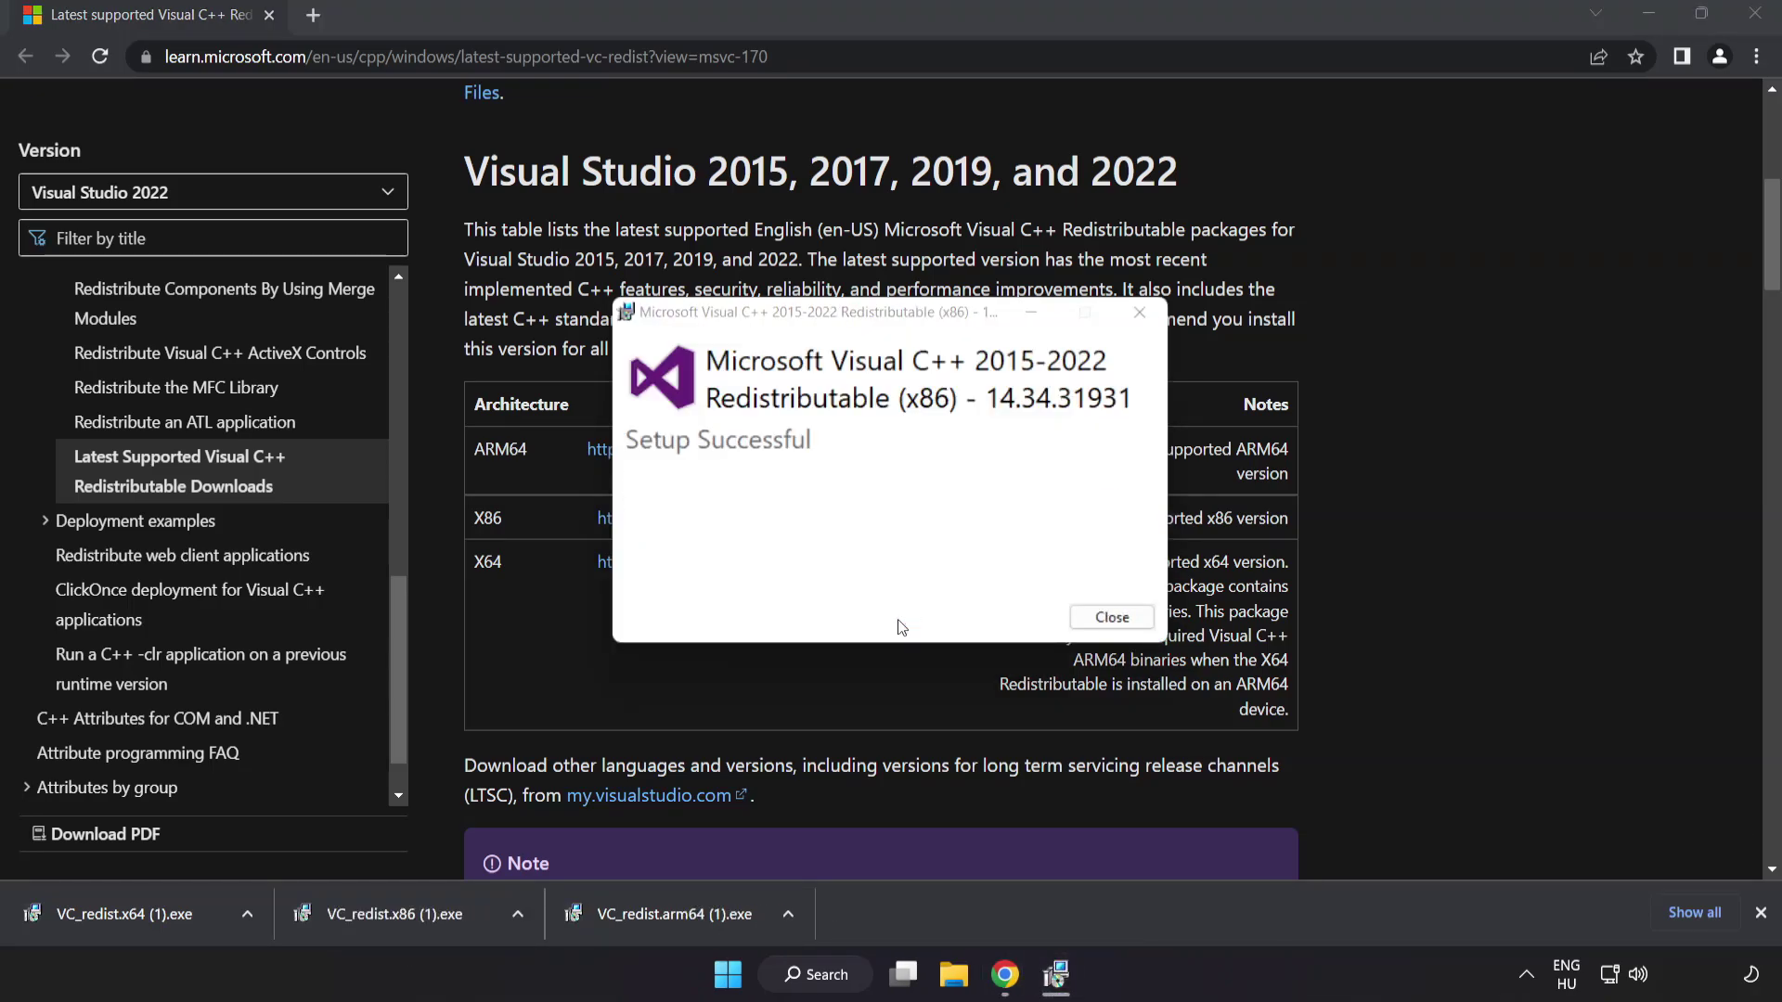
click(1112, 618)
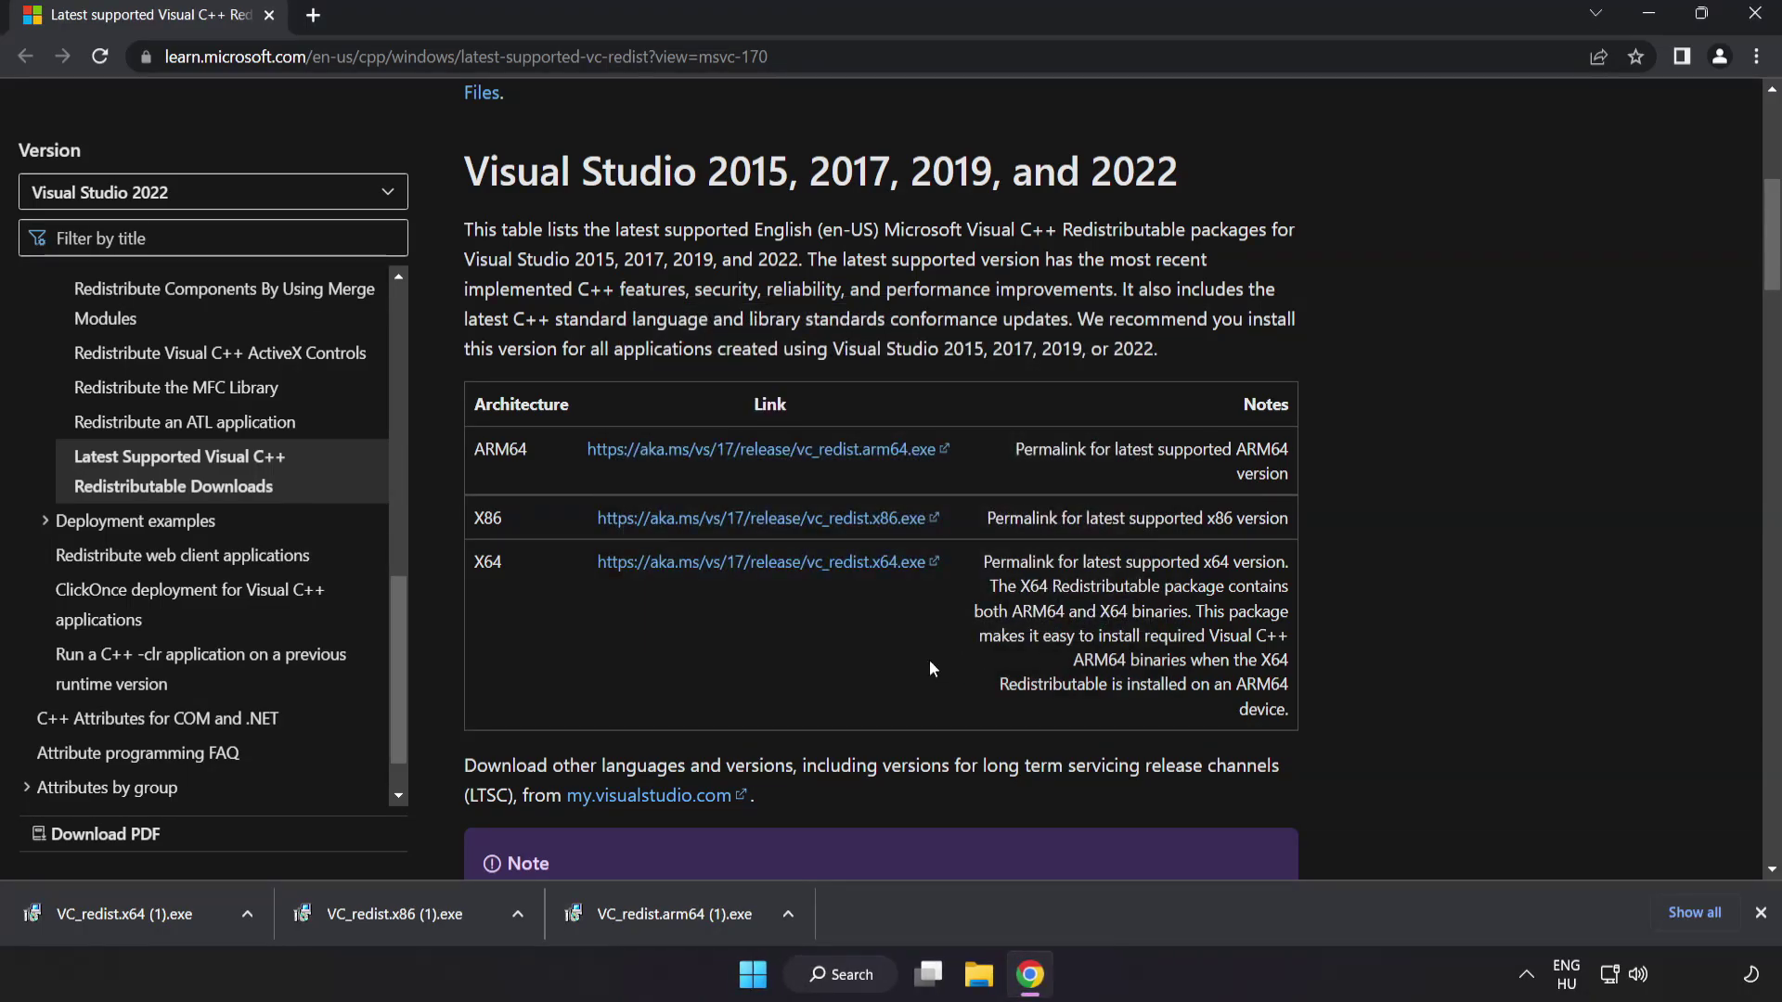
click(159, 913)
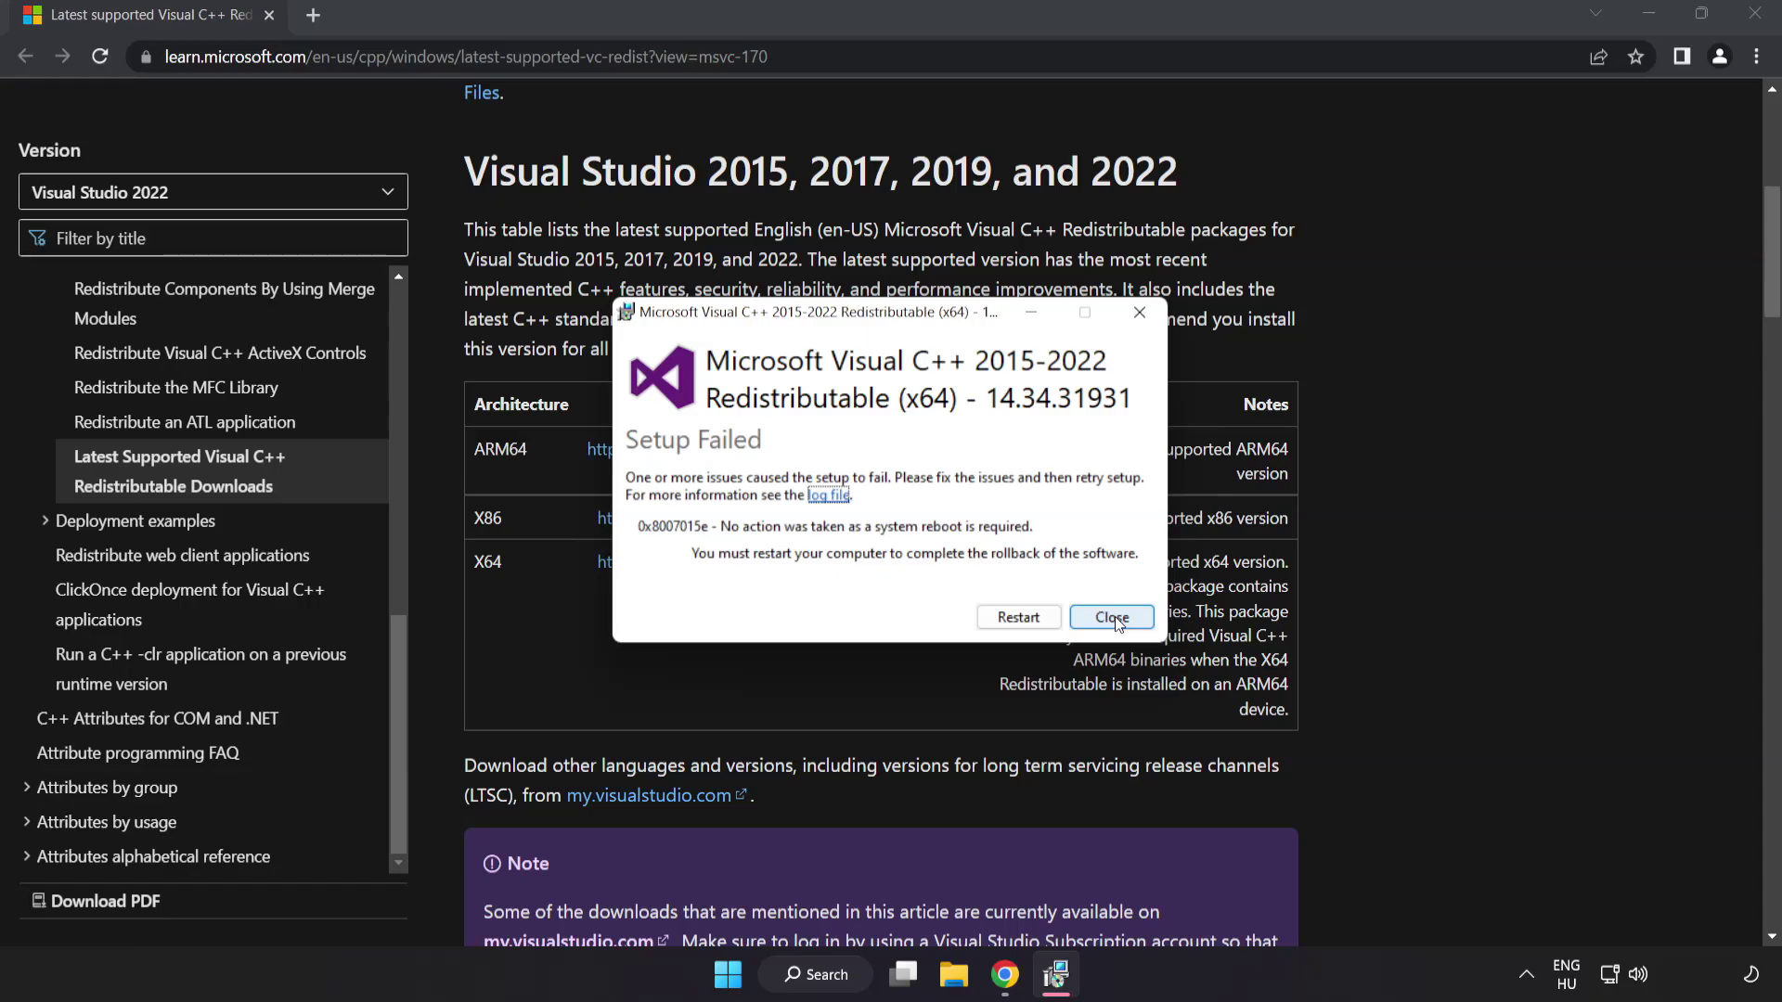
click(1117, 620)
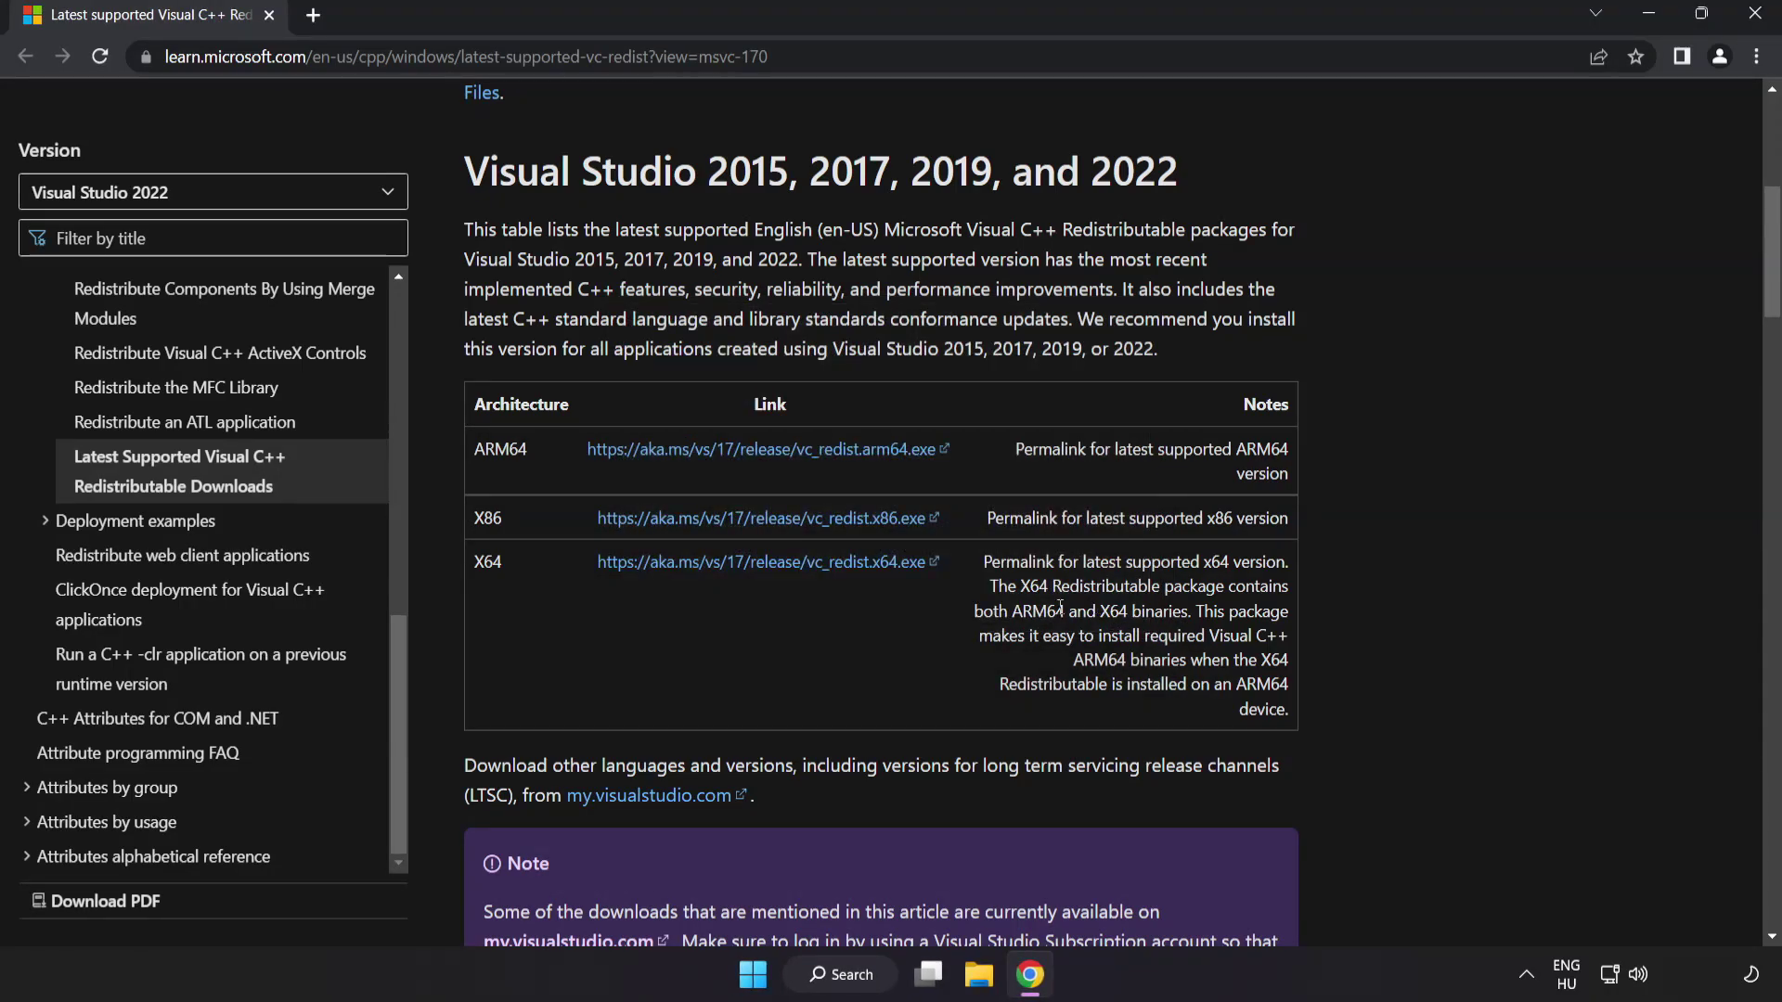
Close Chrome, search for cmd and run Command Prompt as administrator
click(1753, 21)
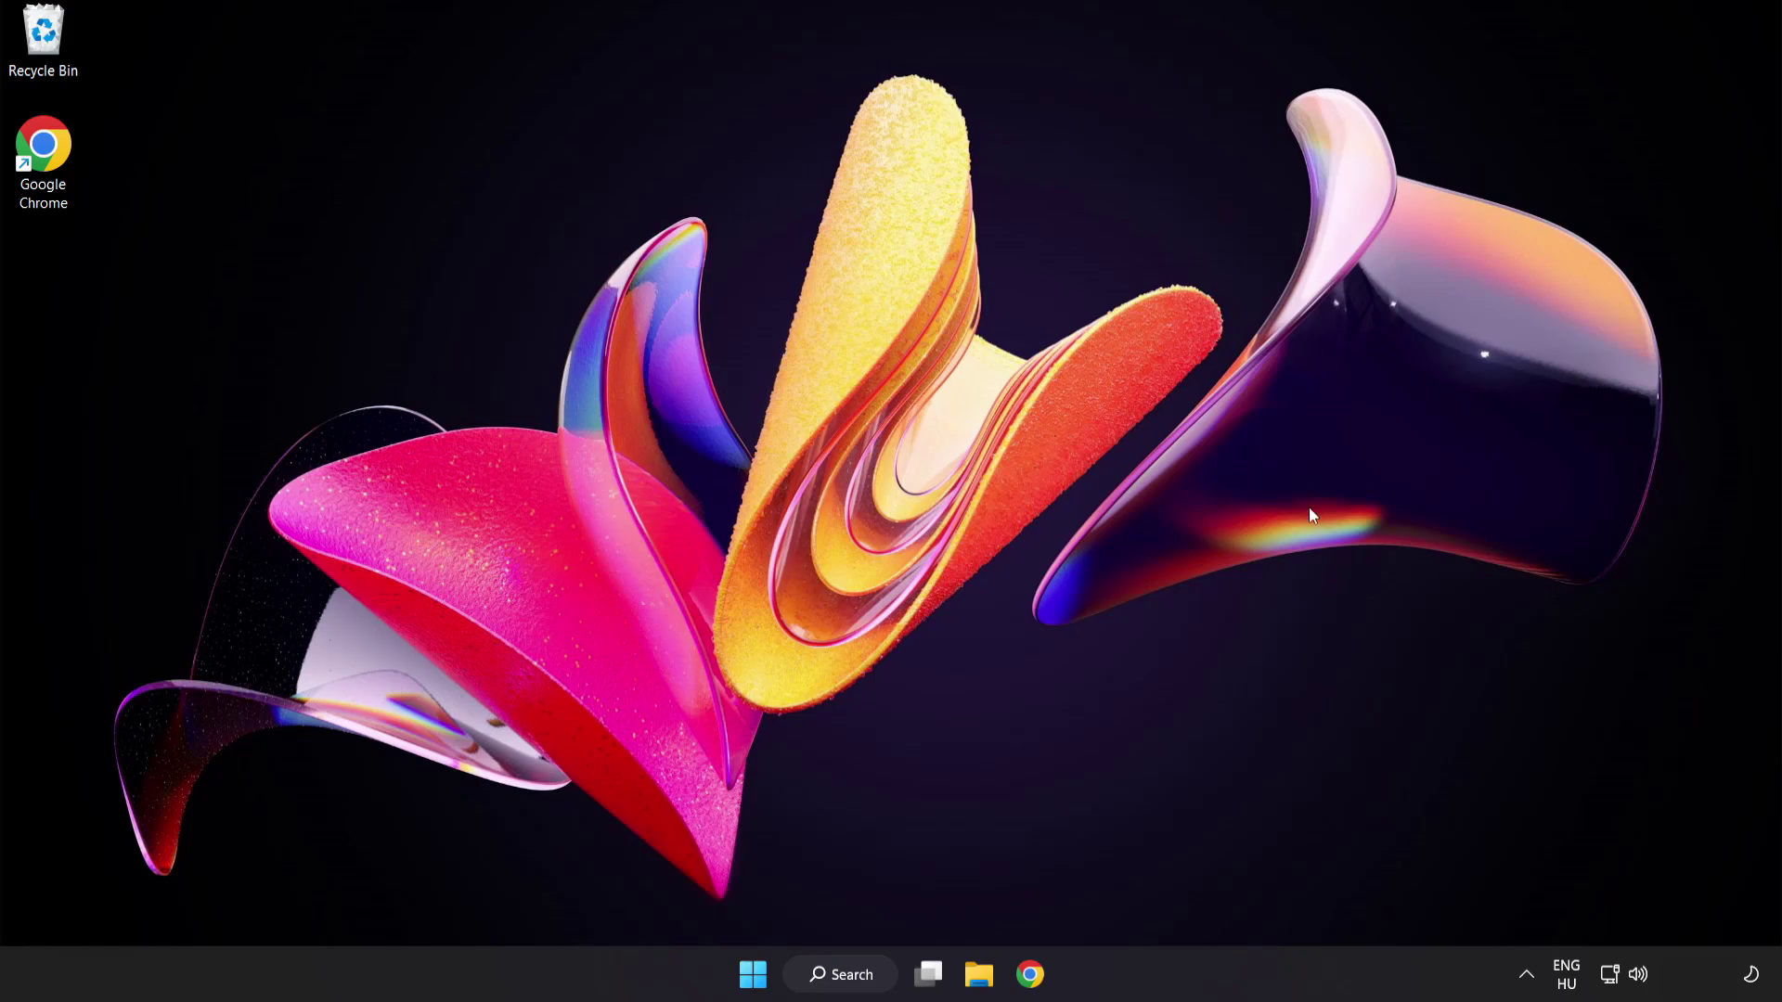
click(840, 980)
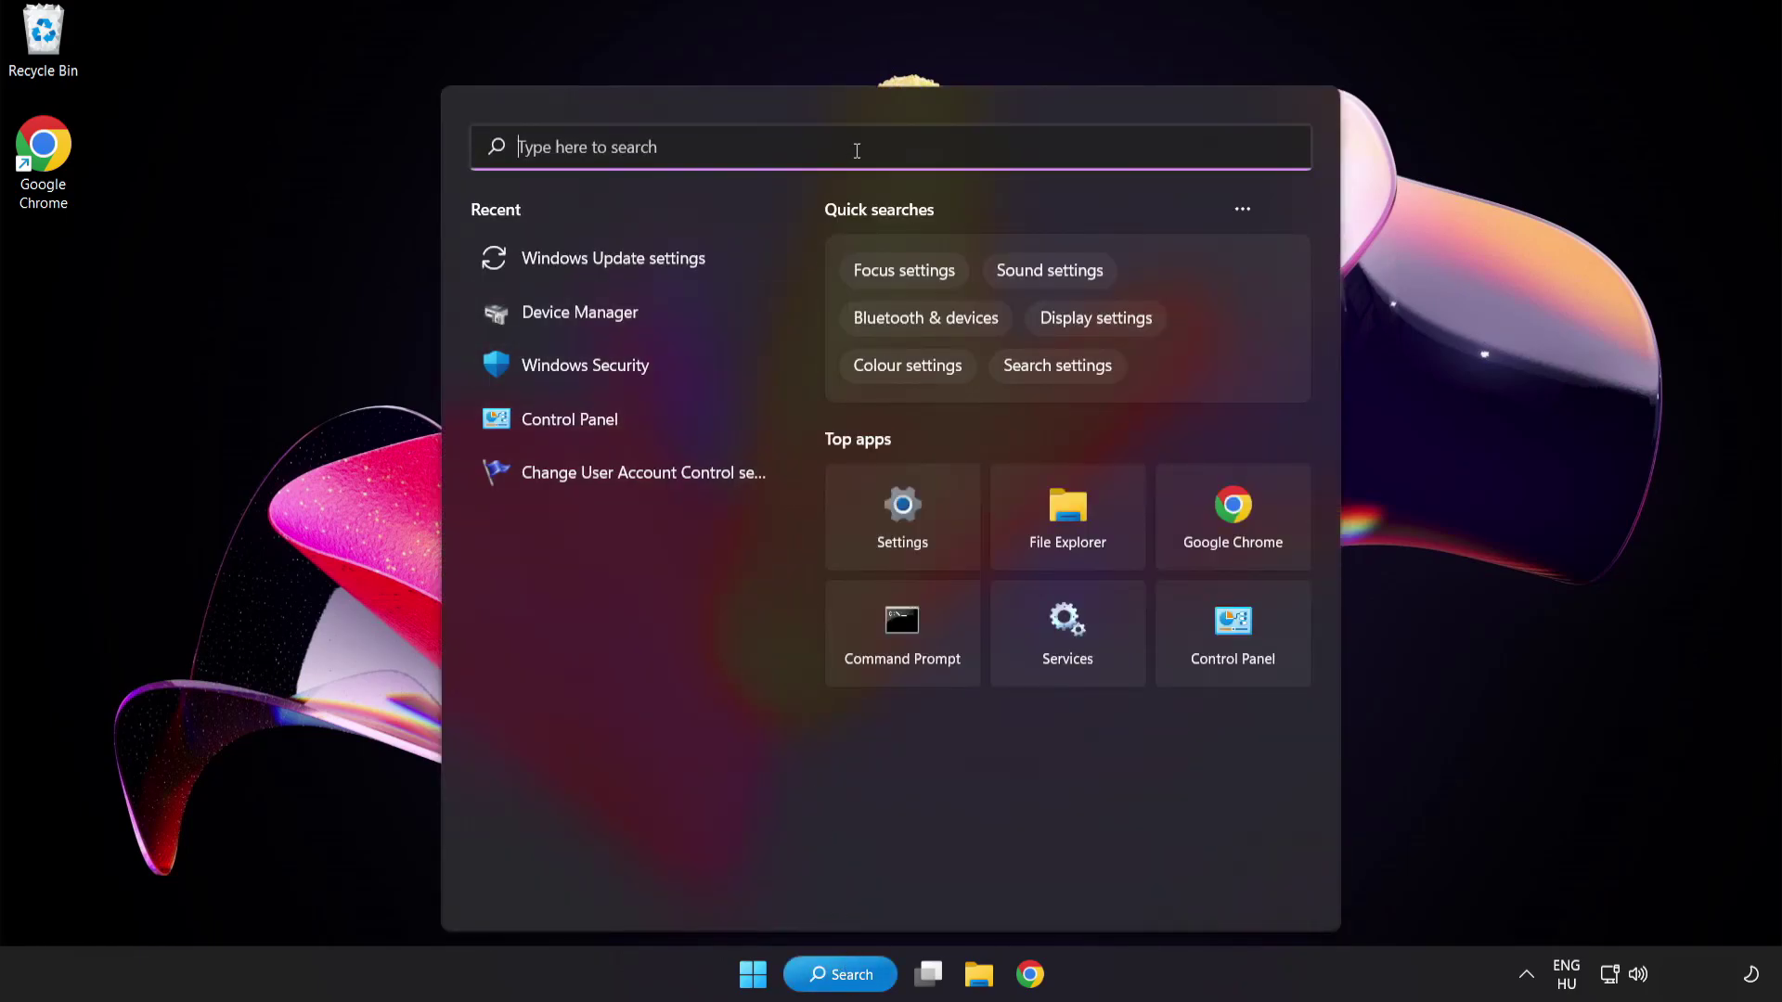
text(cmd)
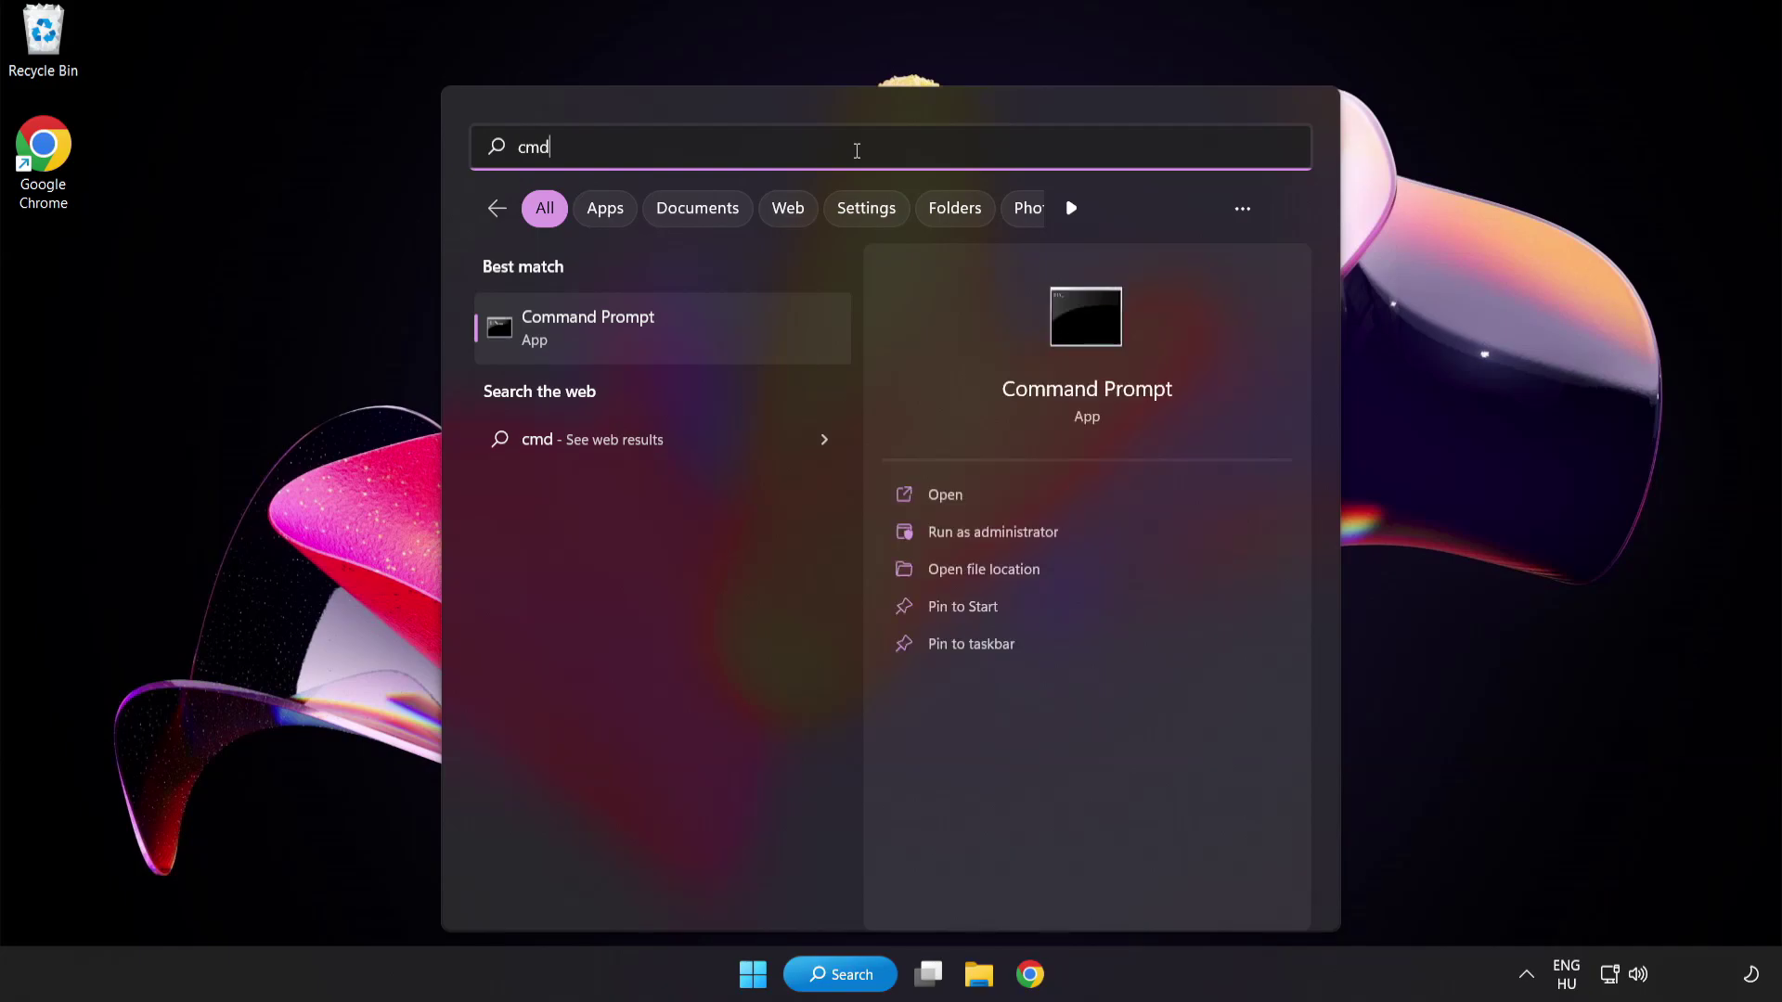
right_click(670, 344)
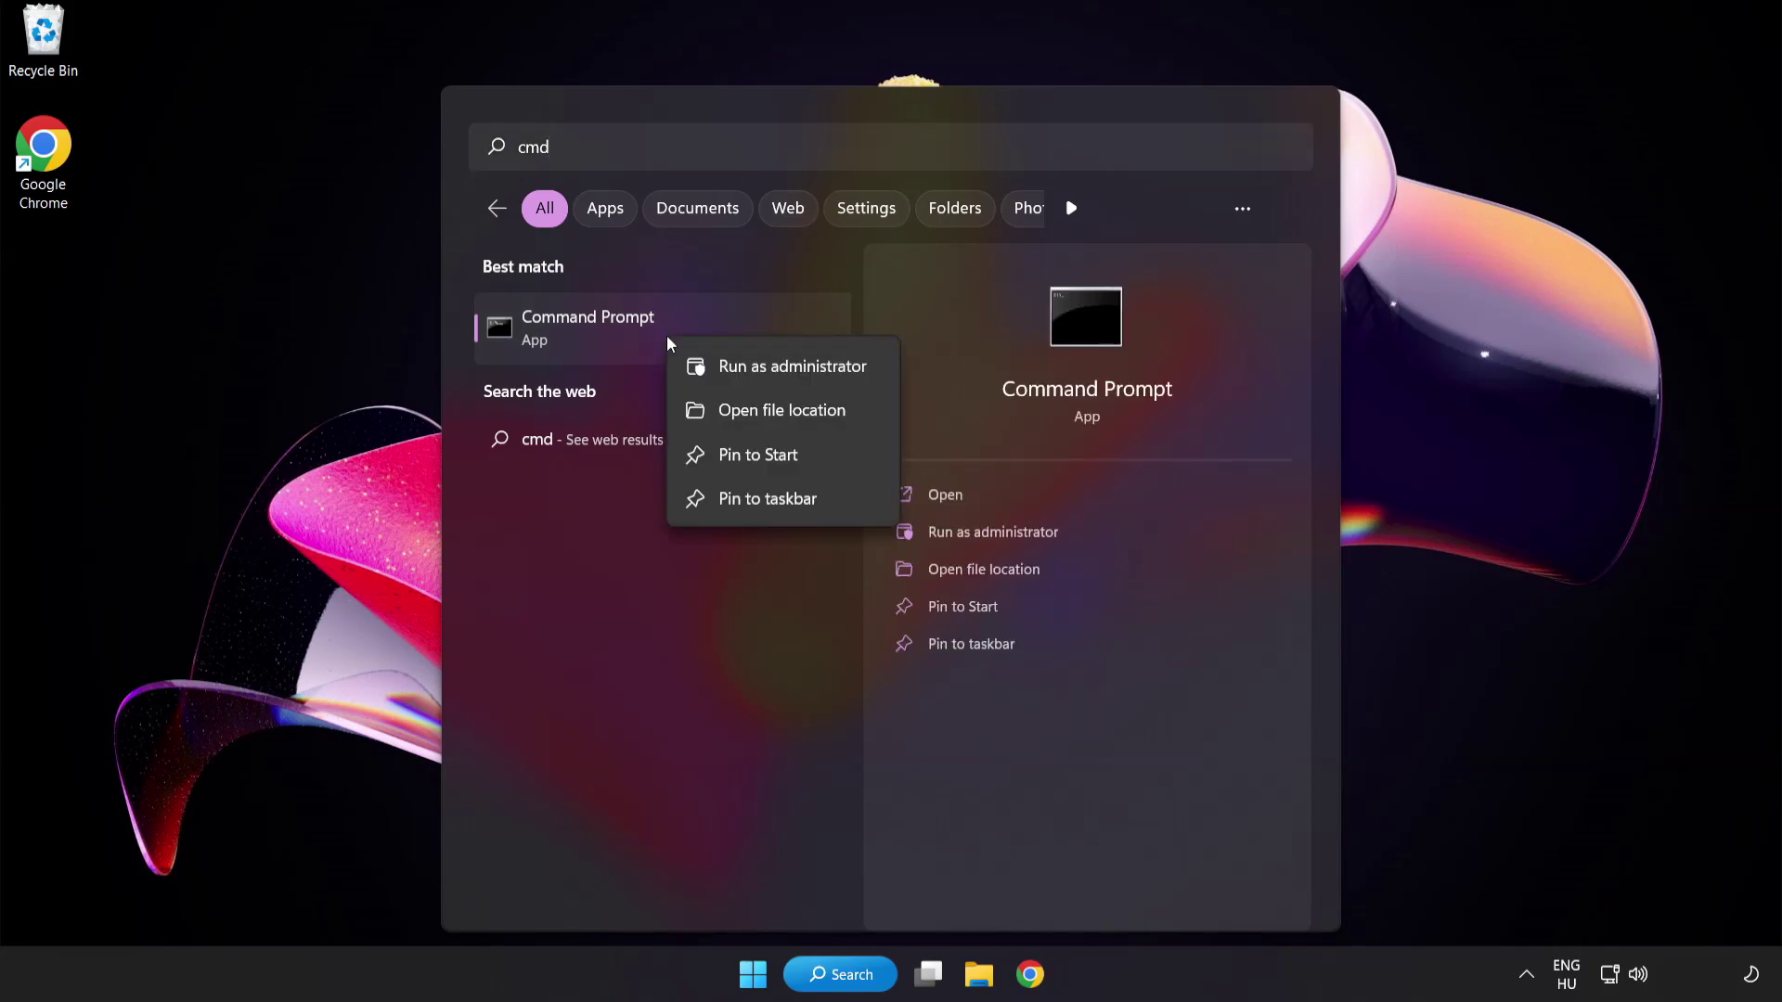
click(750, 371)
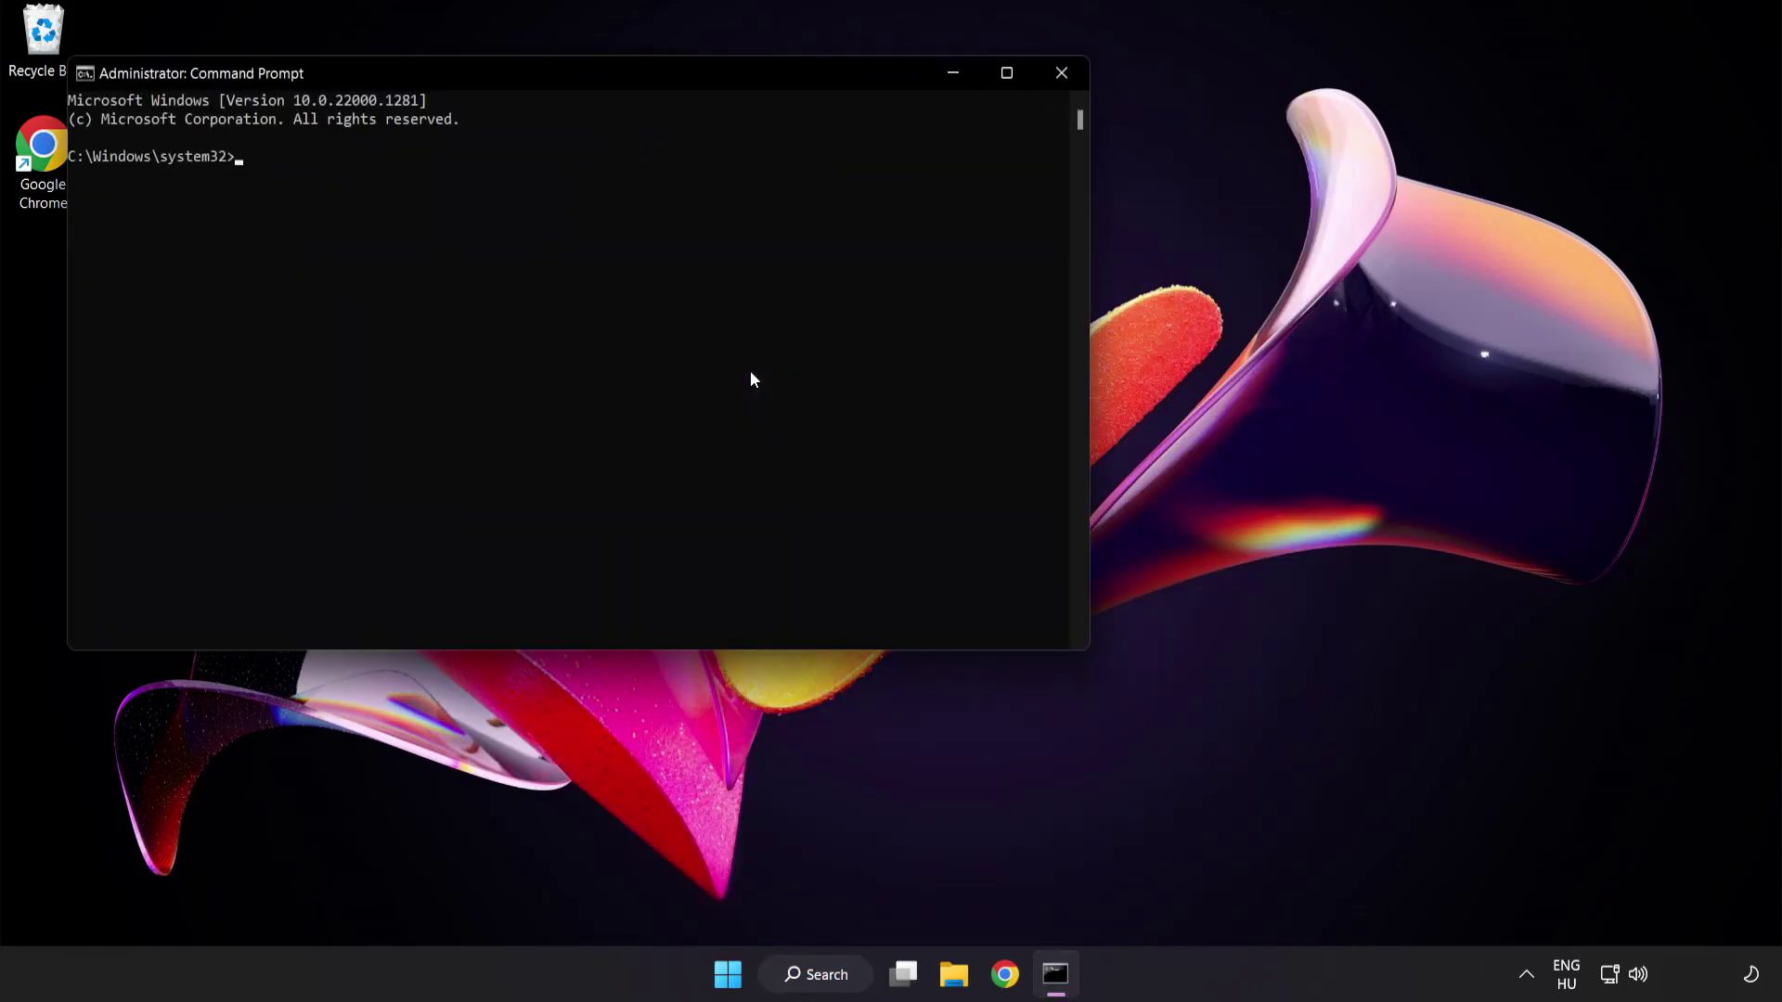
Run sfc /scannow, then close Command Prompt once no integrity violations are reported
drag(507, 75, 775, 176)
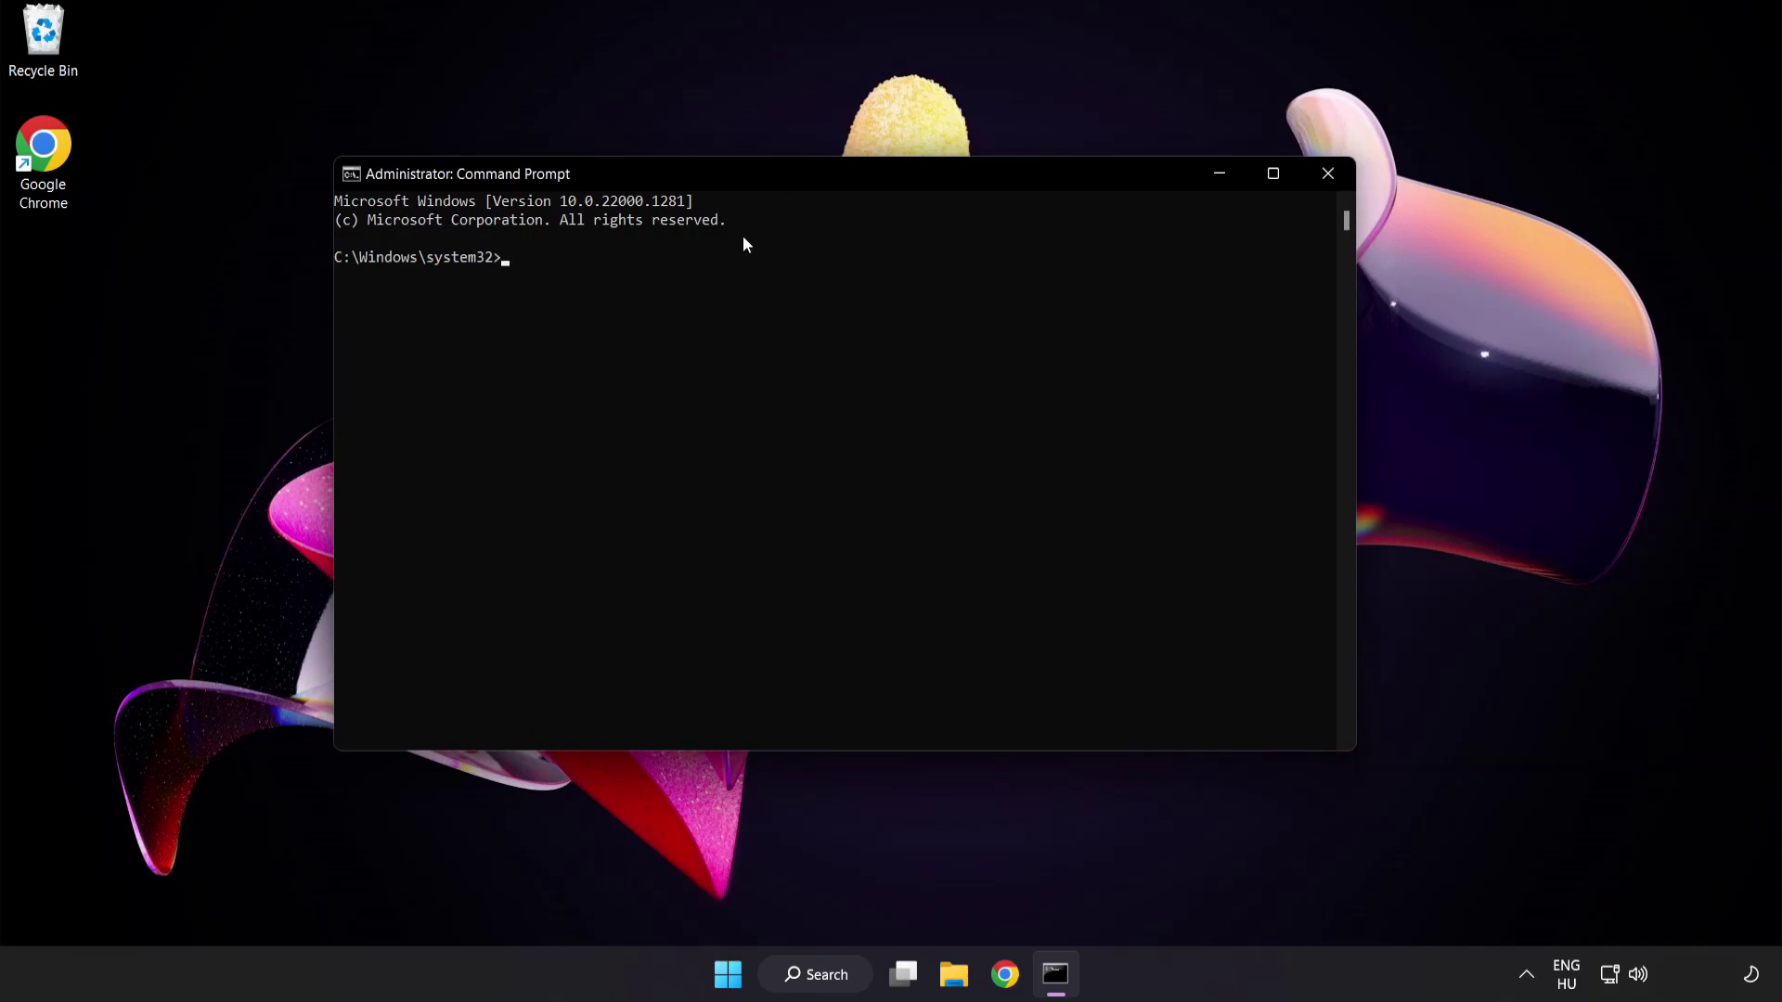
text(sfc )
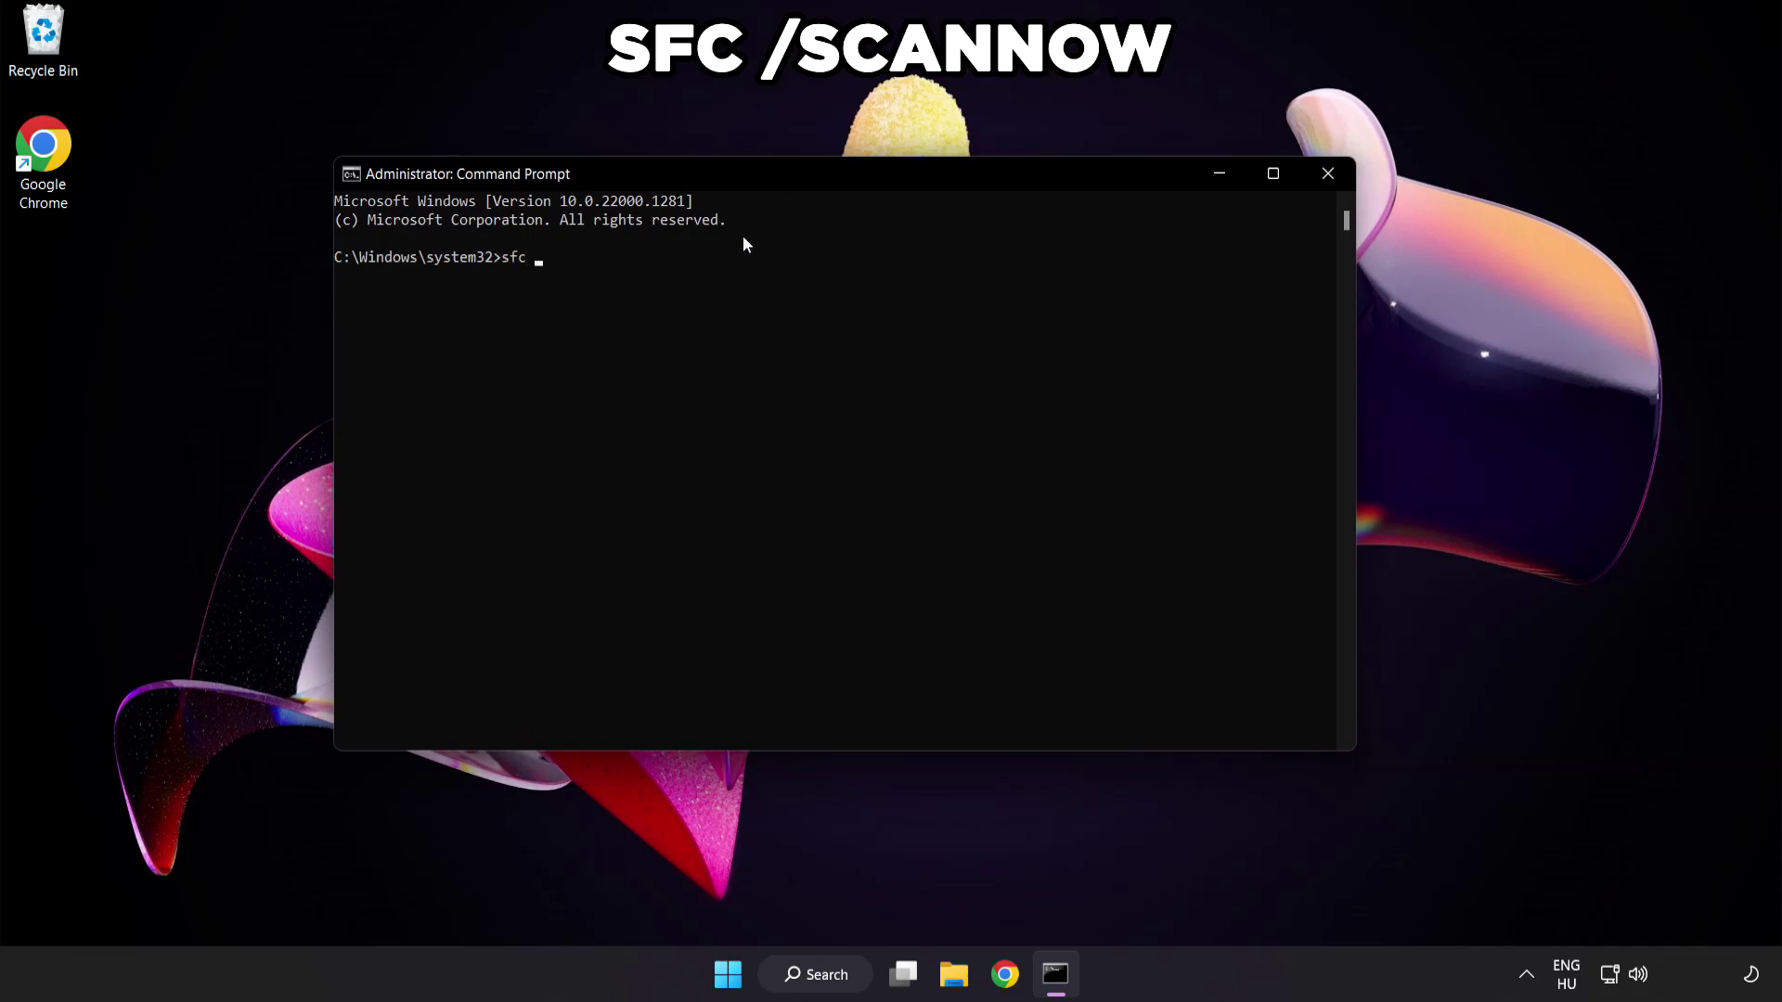
text(/scannow)
key(Return)
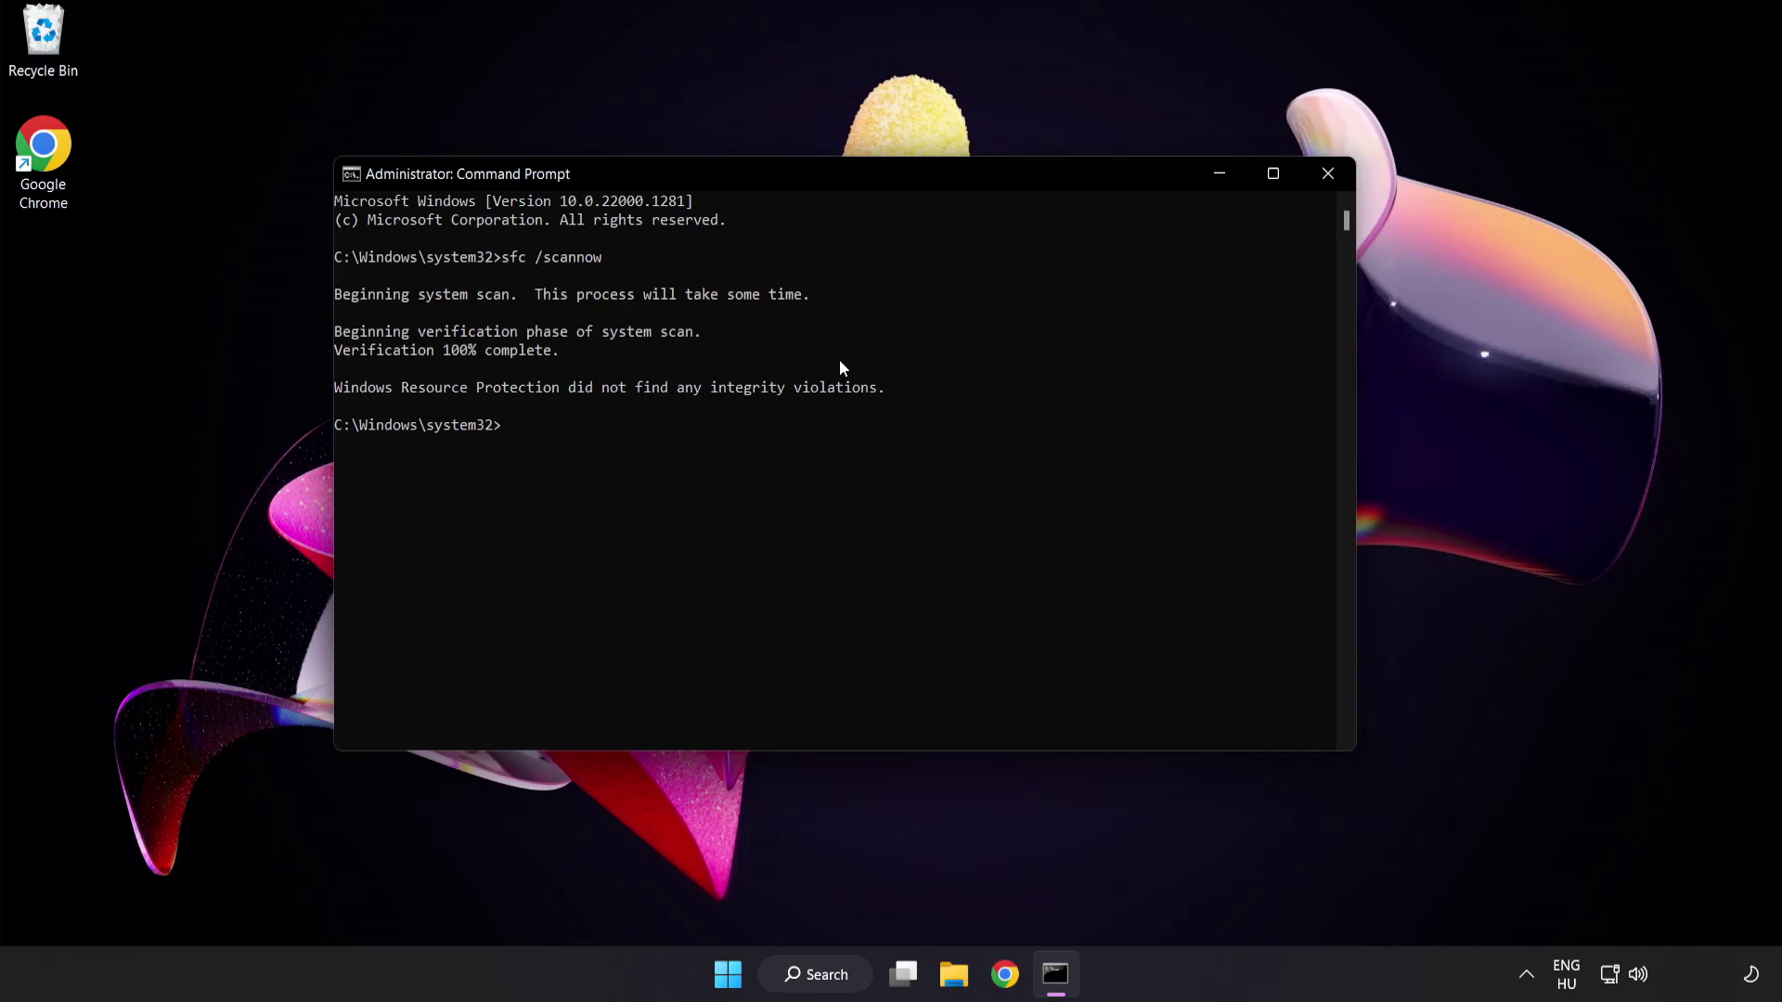
click(1327, 174)
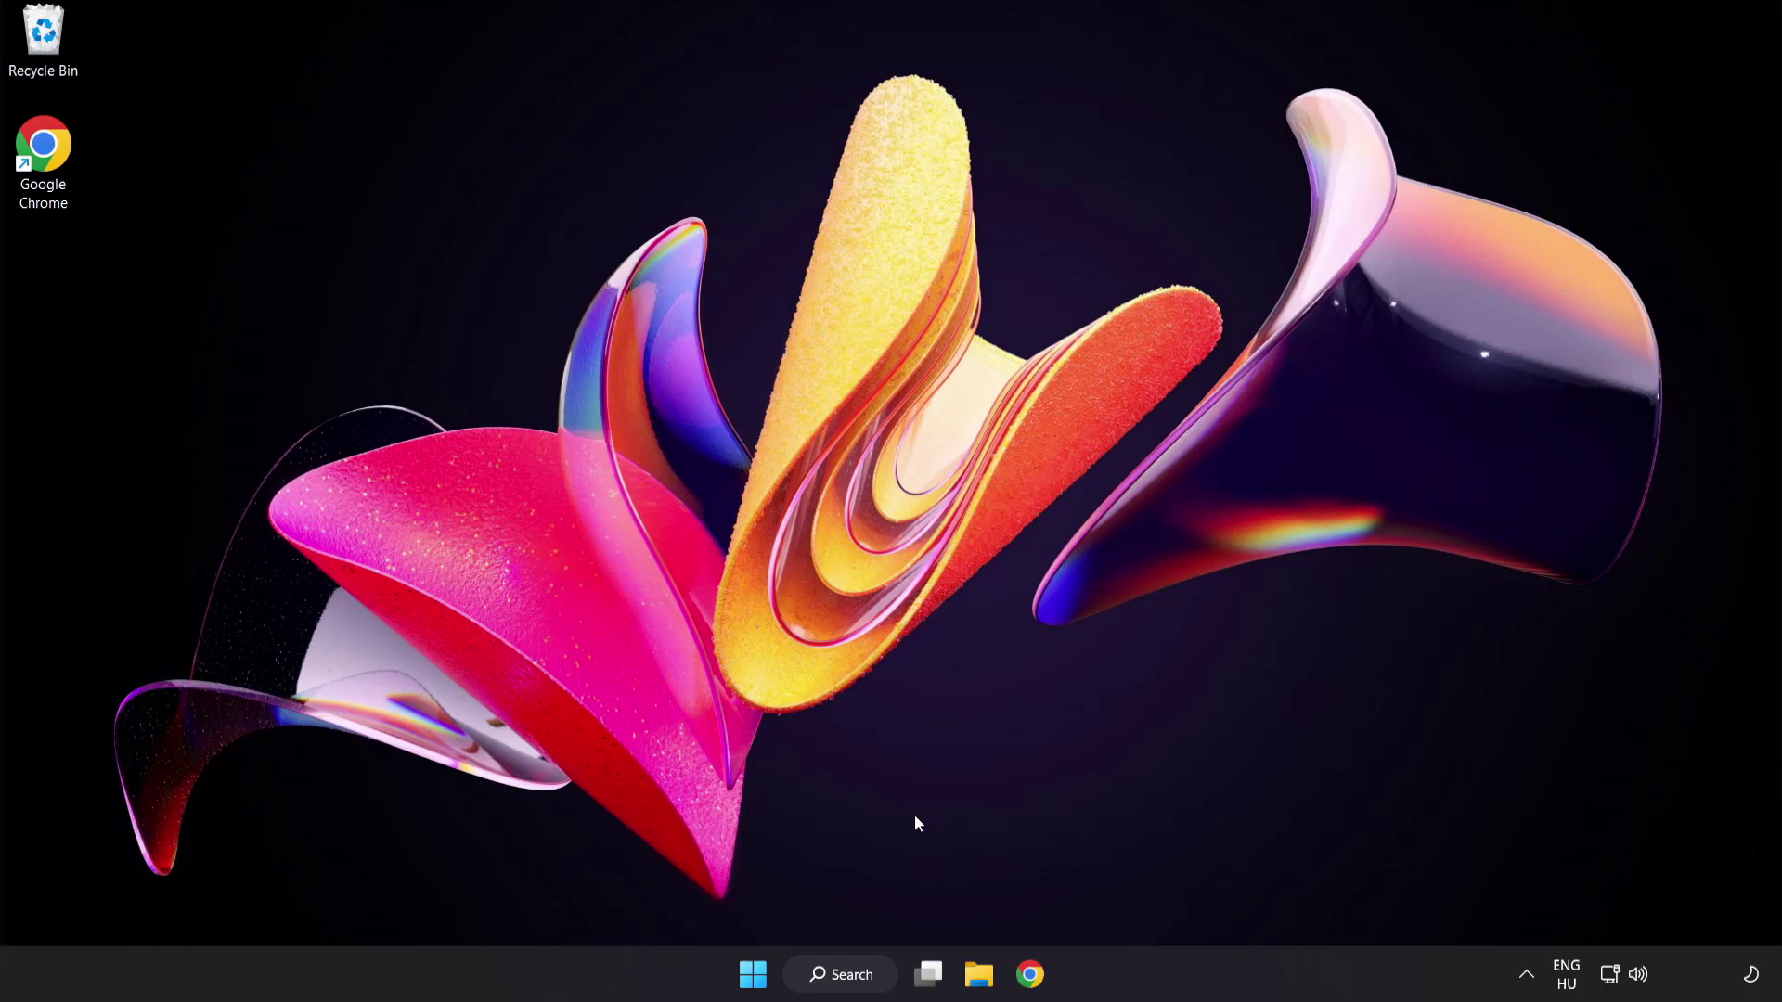
Open the Start menu's power options to show Restart
key(super)
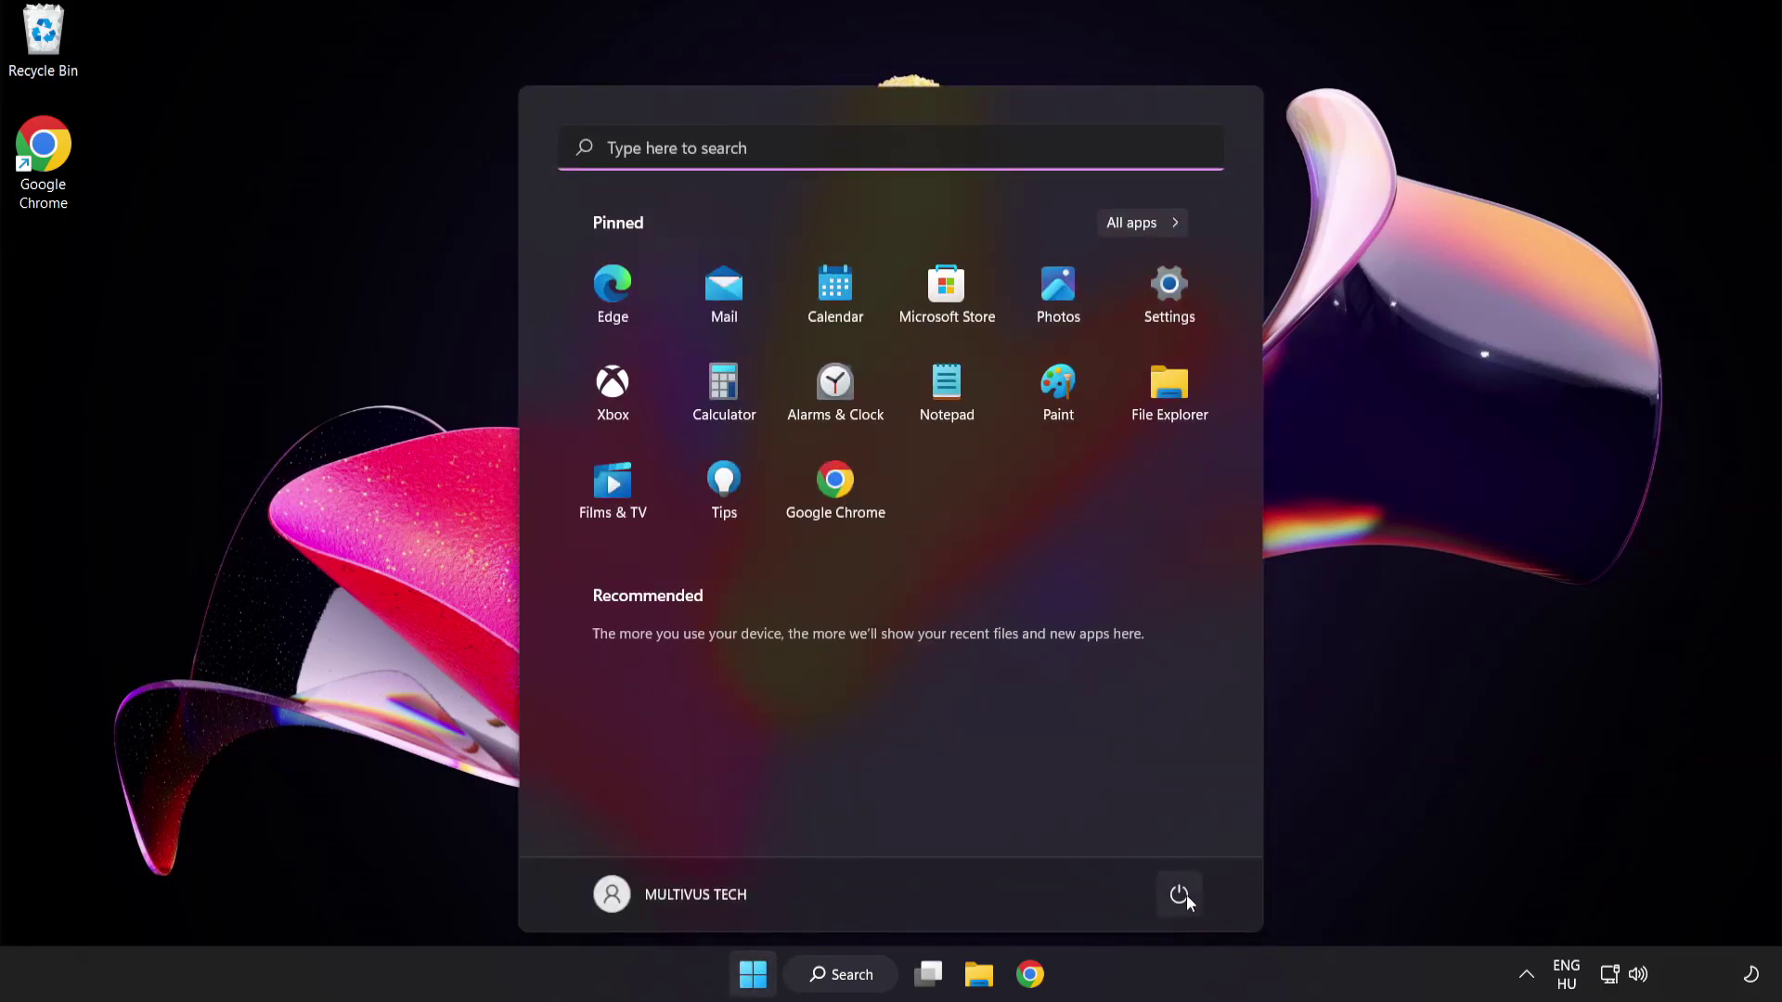
click(1184, 896)
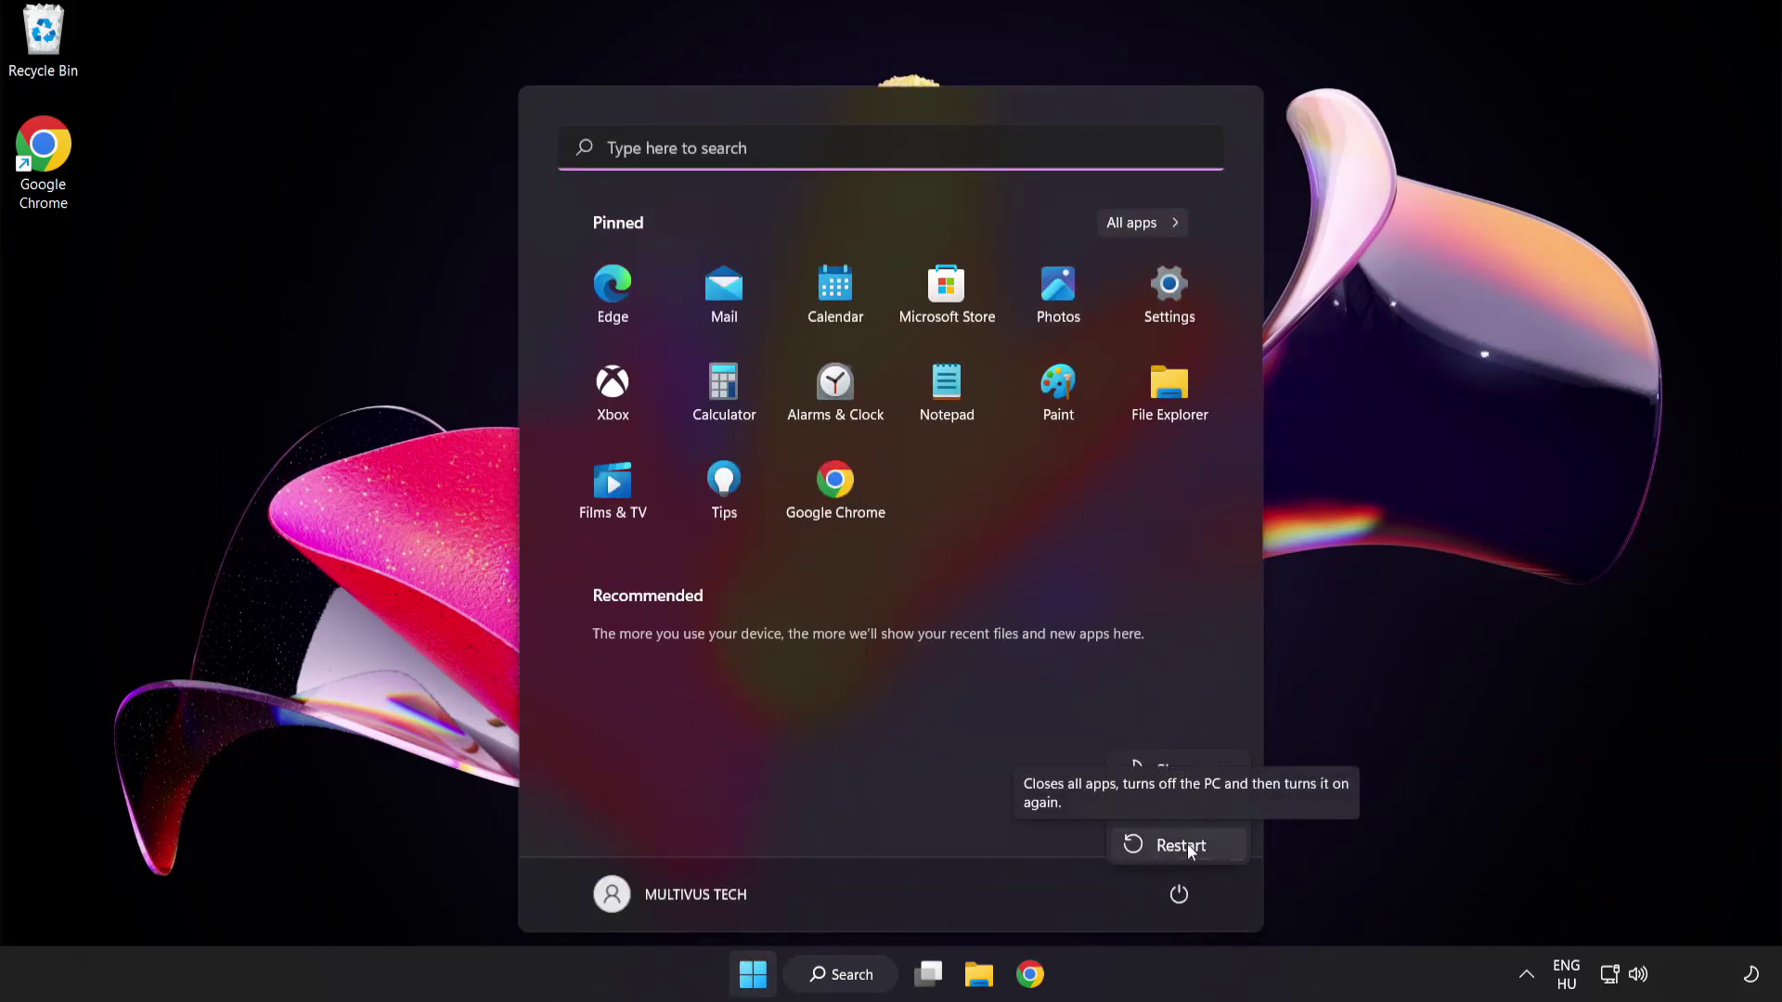